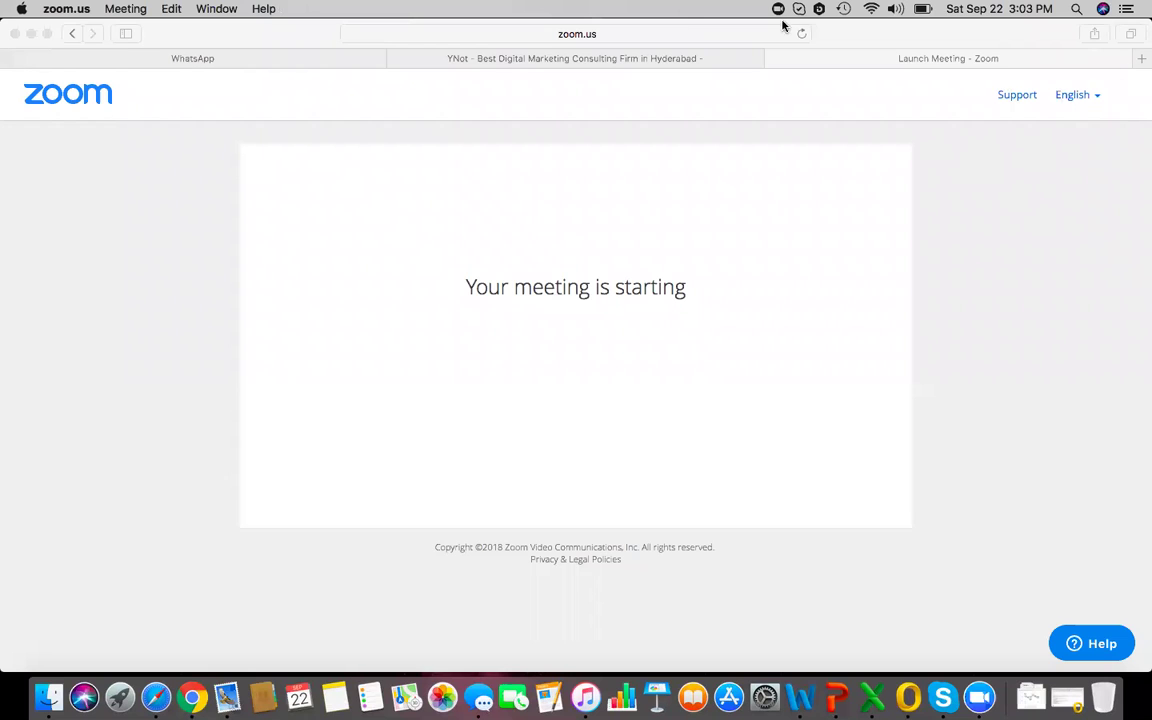
Log in to facebook.com in Safari with the saved autofilled password
click(656, 33)
text(facebook.com)
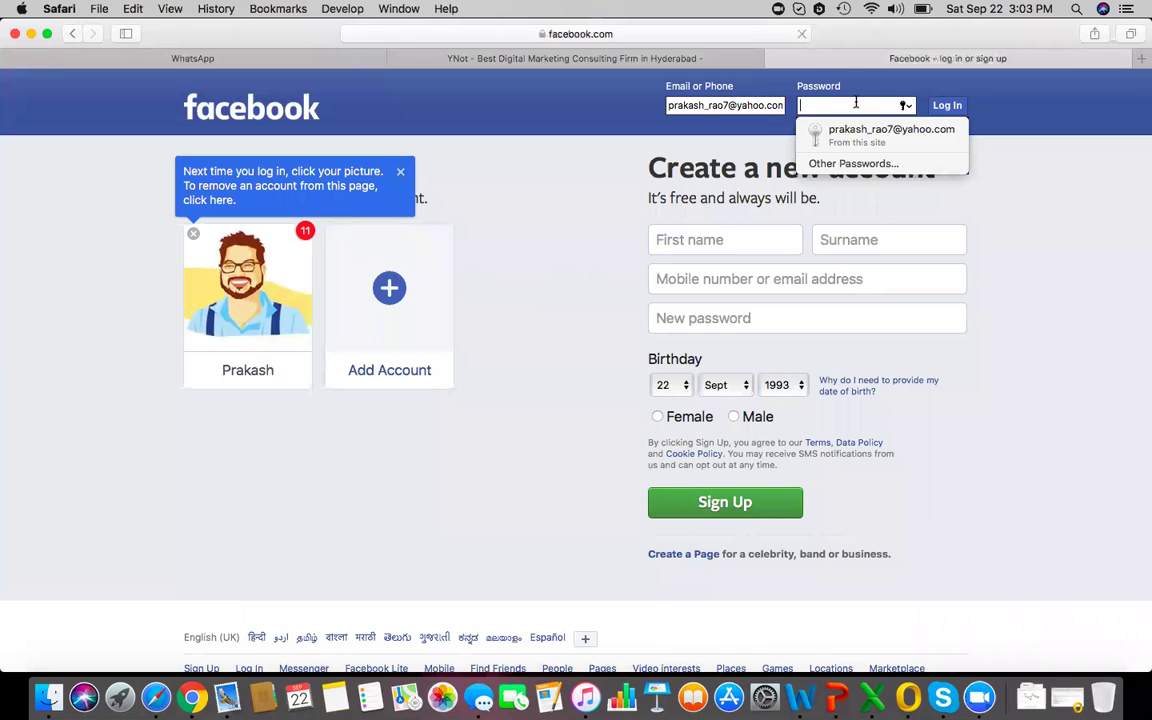
click(859, 139)
key(Return)
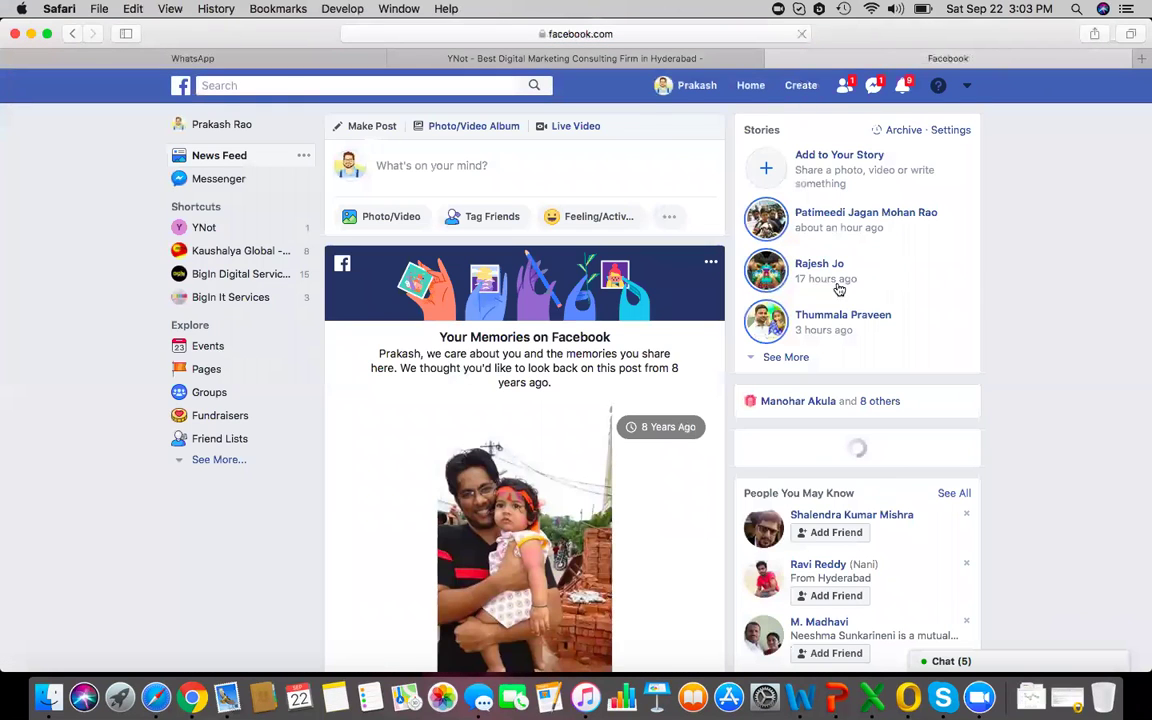
Go to Ads Manager and list the ad sets, checking the Digital Marketing Consulting ad set
click(969, 90)
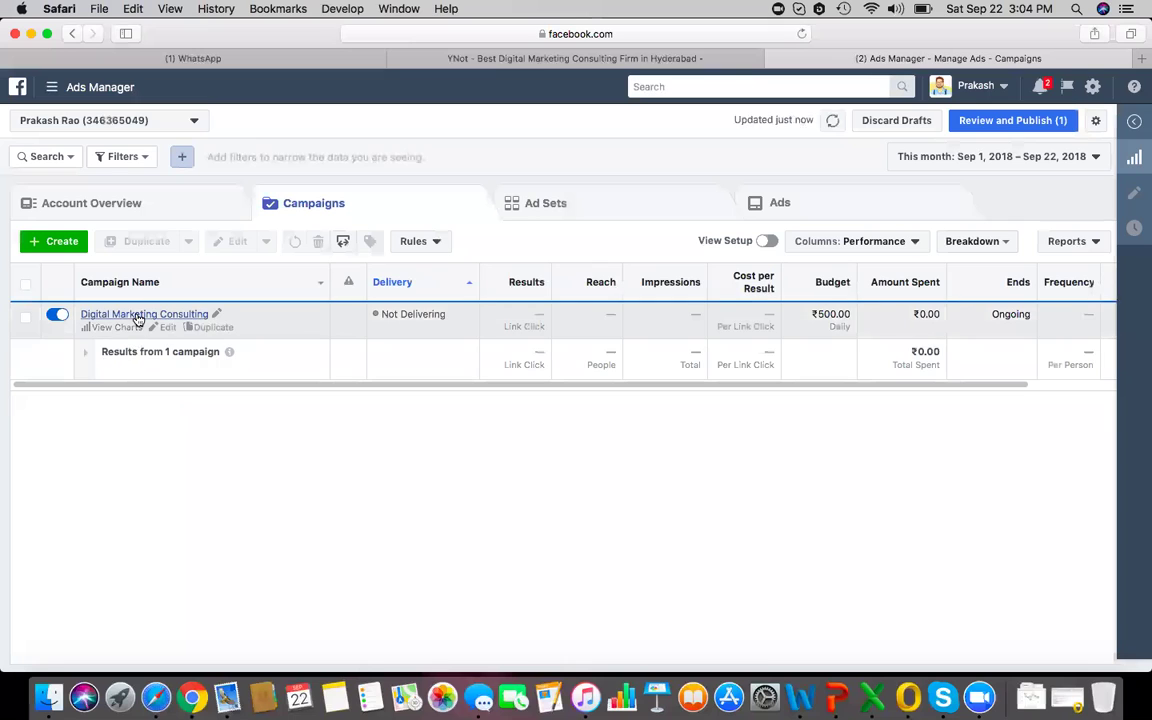
click(541, 214)
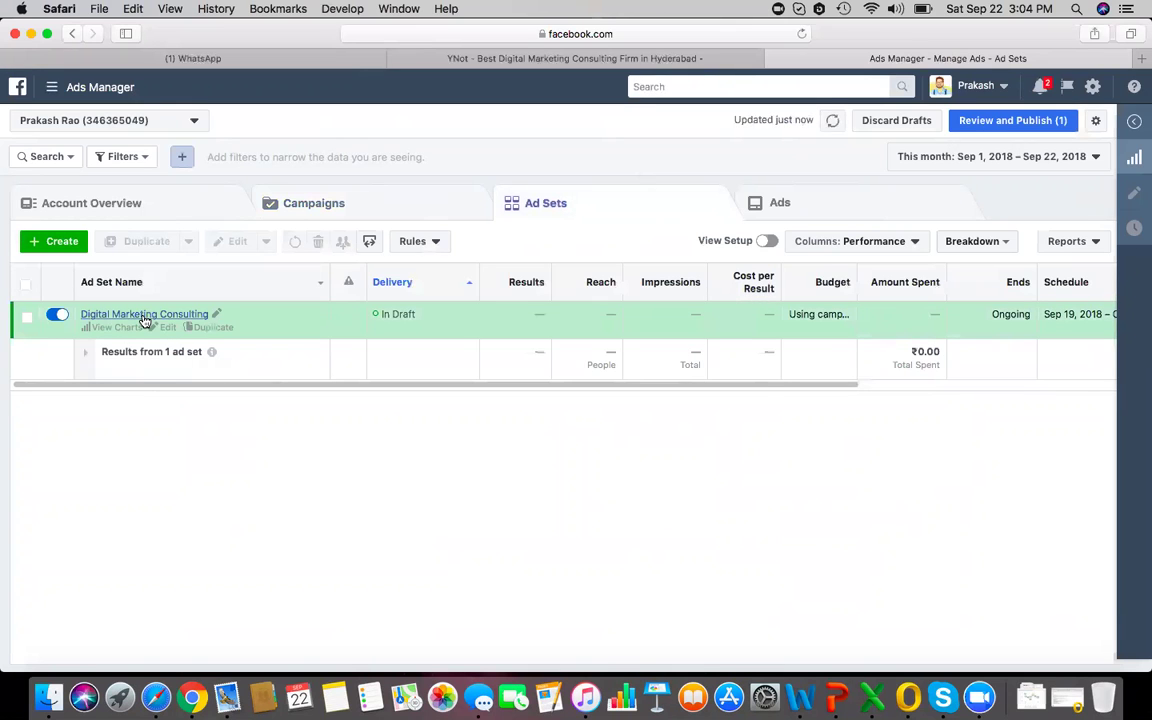
click(143, 315)
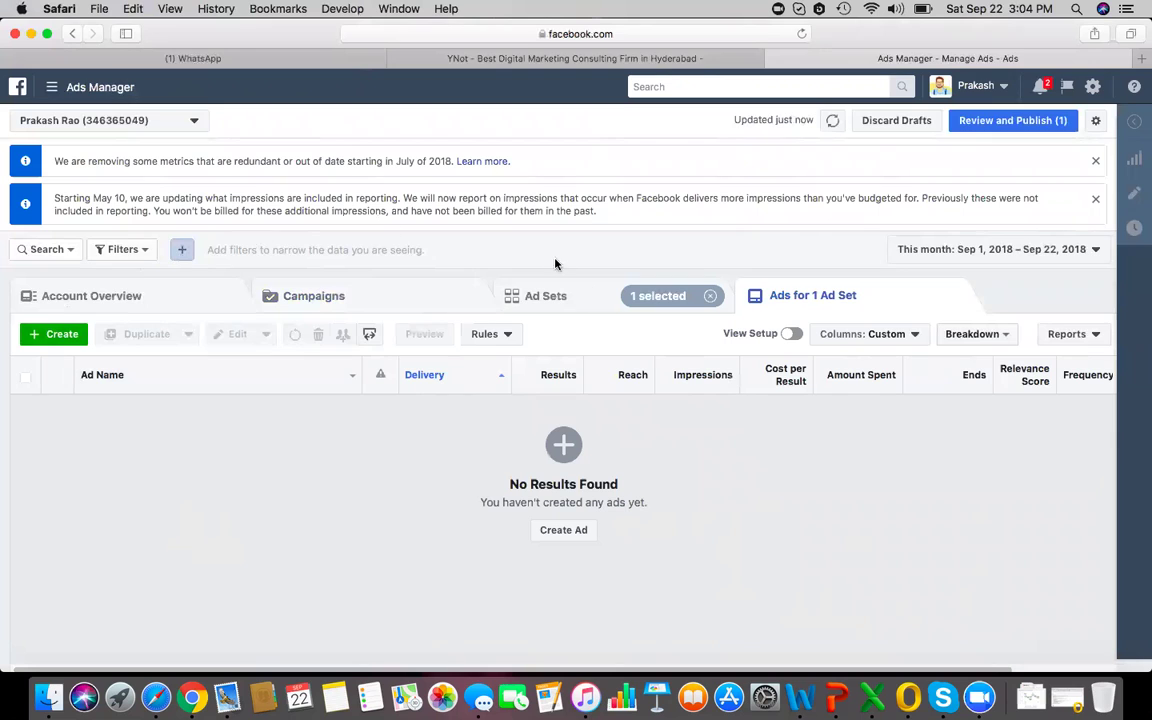
click(577, 298)
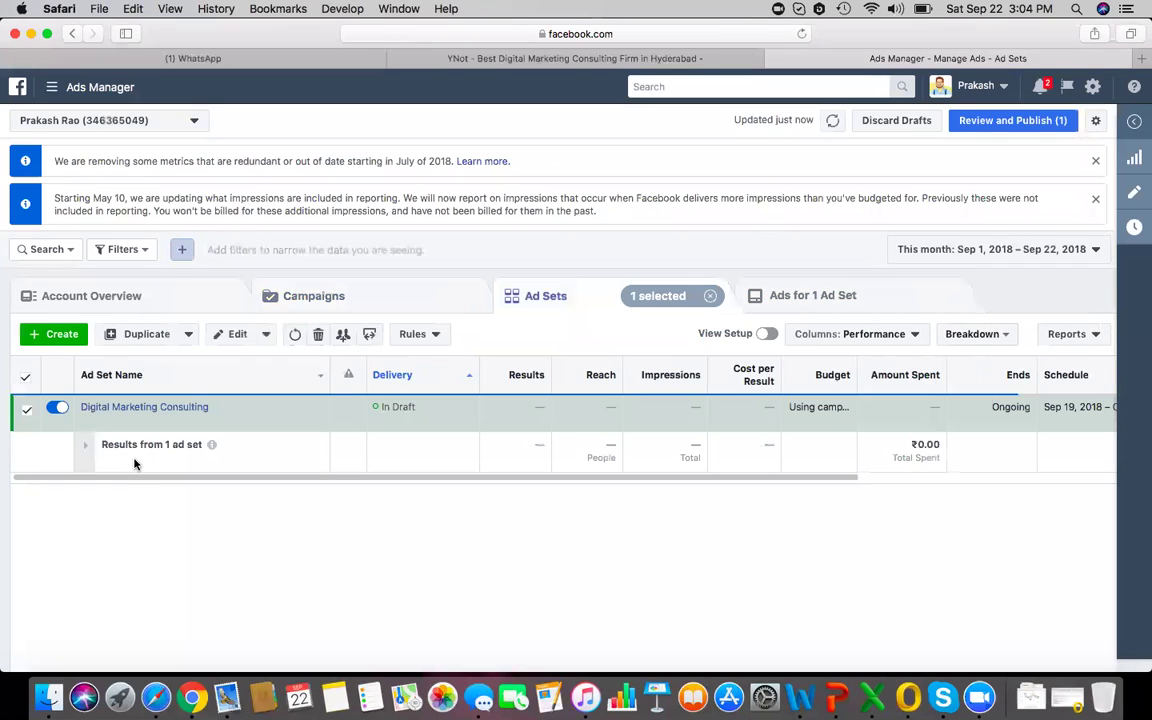
Open the Digital Marketing Consulting ad set for editing and scroll down to Detailed Targeting
click(231, 334)
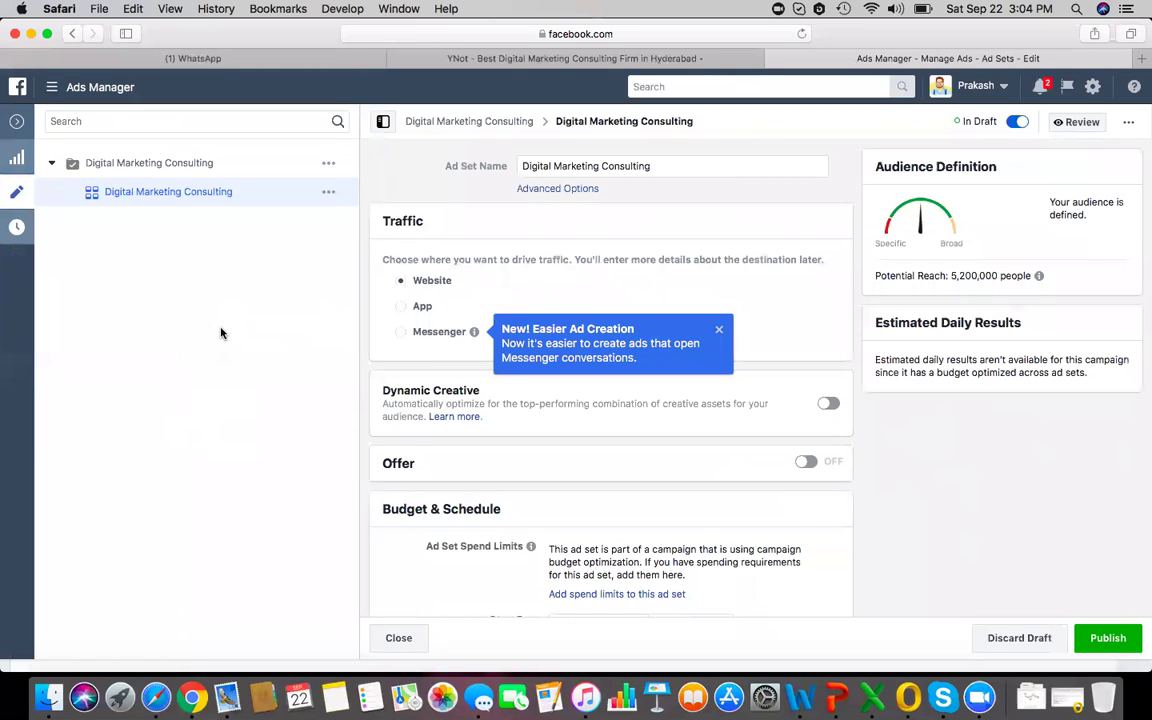
scroll(584, 405, down, 5)
scroll(584, 405, down, 4)
scroll(584, 405, down, 4)
scroll(584, 405, down, 2)
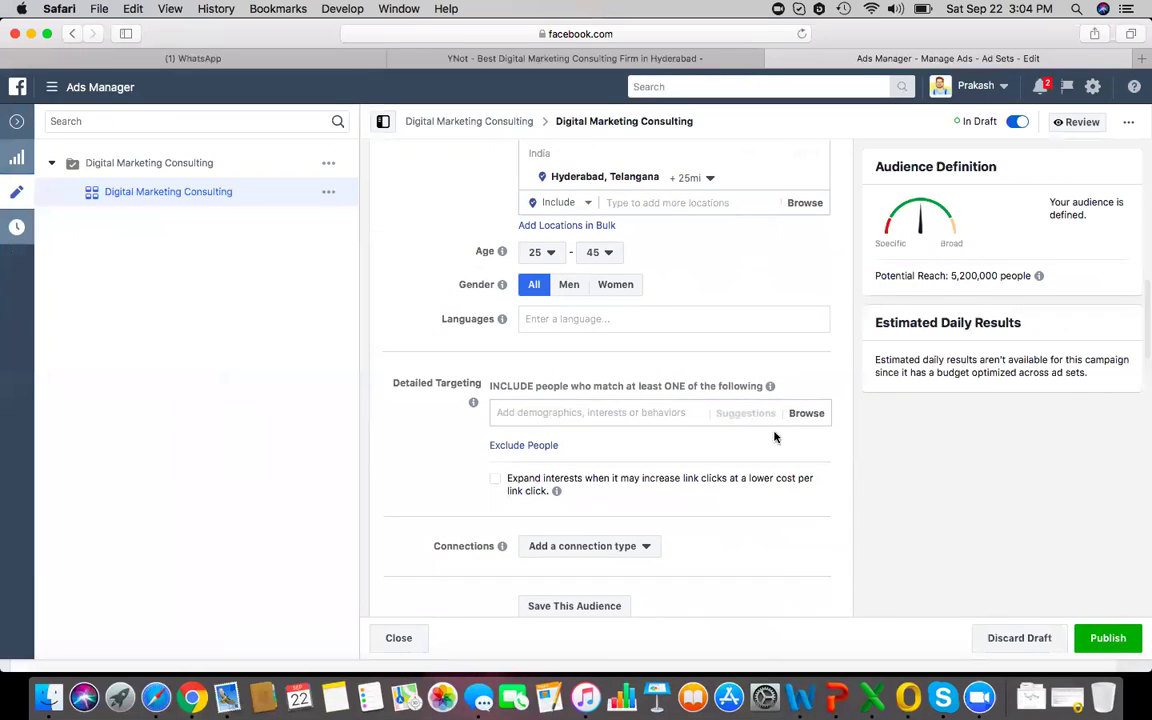
Browse the Interests categories, expanding Shopping and fashion and Sports and outdoors
click(806, 412)
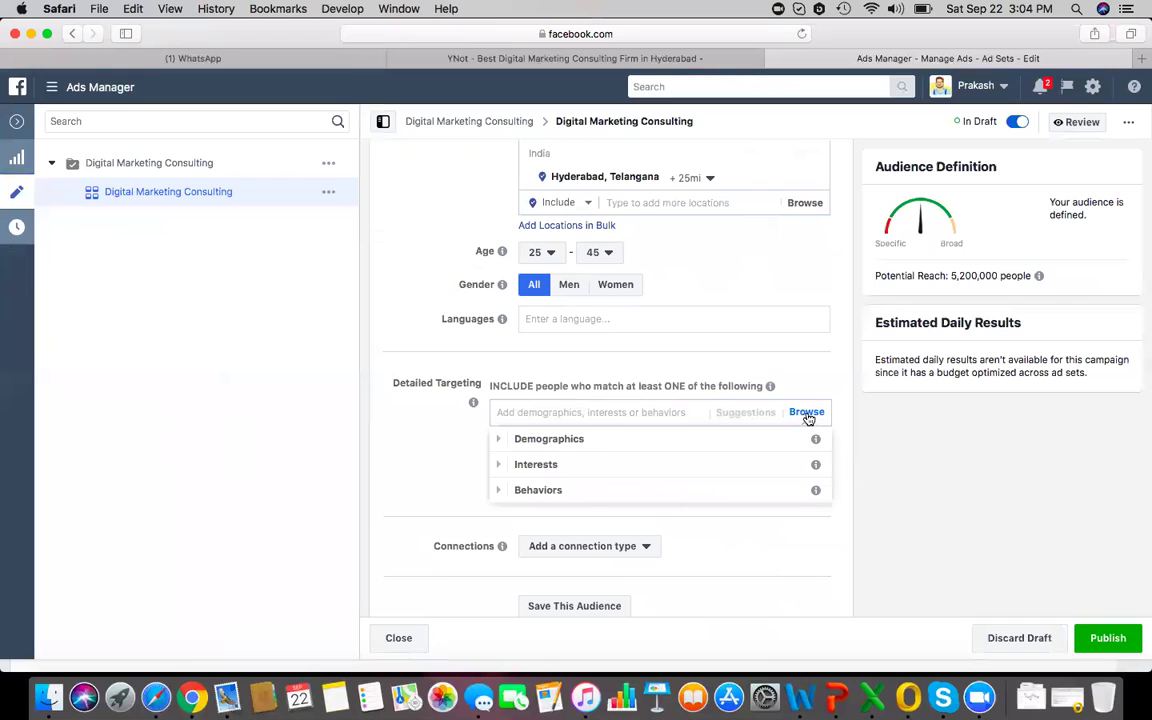
click(629, 465)
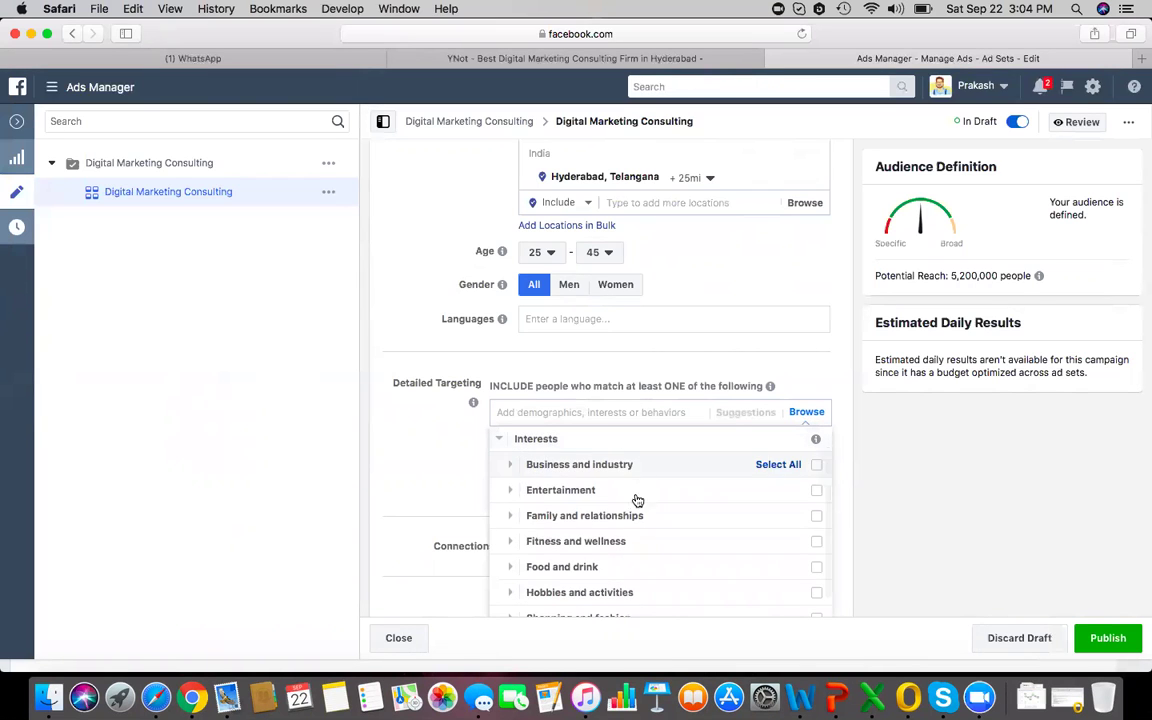
scroll(636, 495, down, 3)
scroll(638, 505, down, 1)
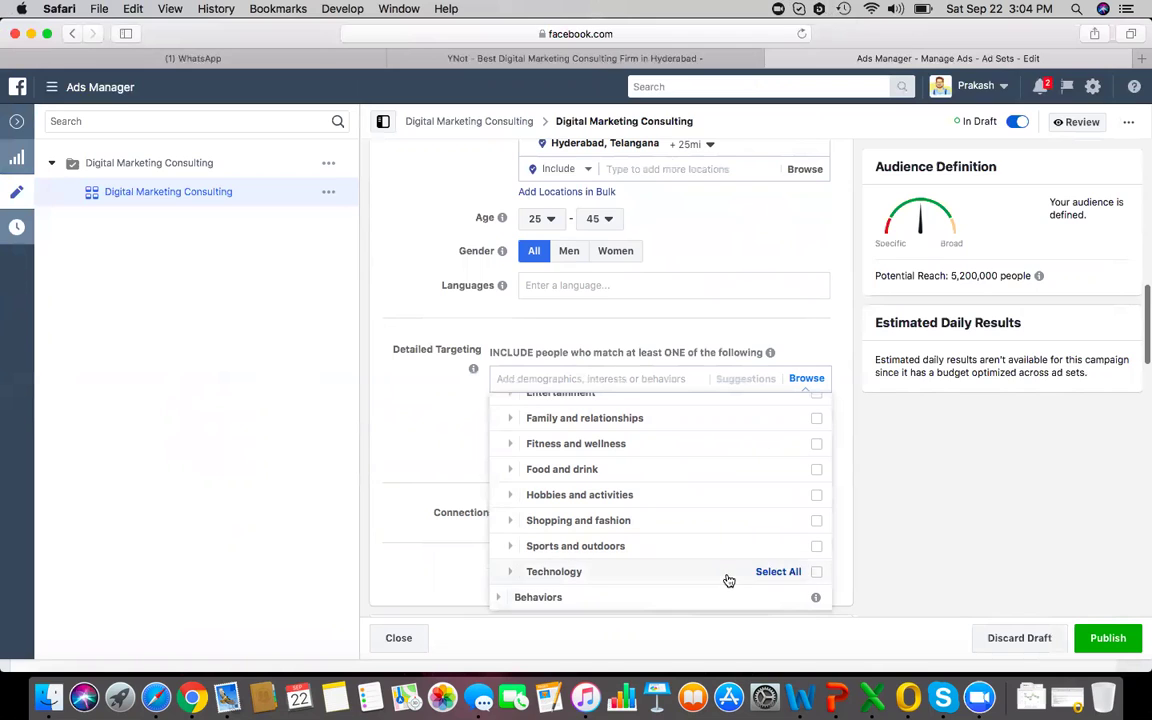
mouse_move(575, 546)
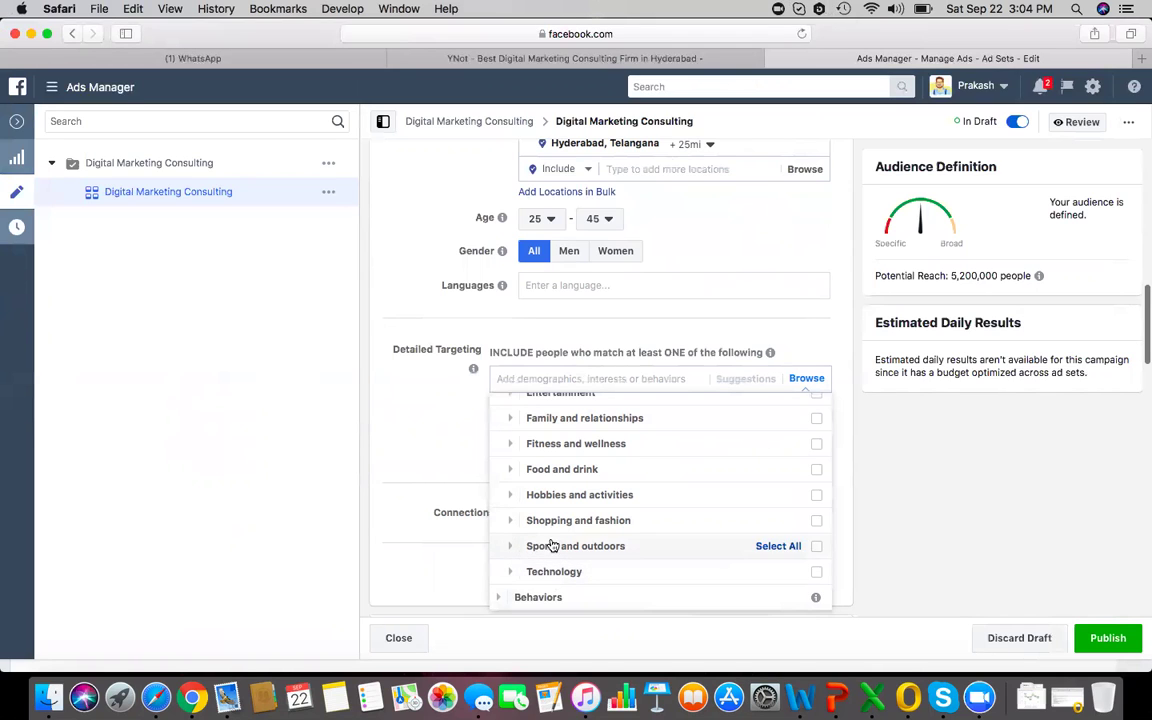
click(561, 520)
scroll(561, 525, down, 1)
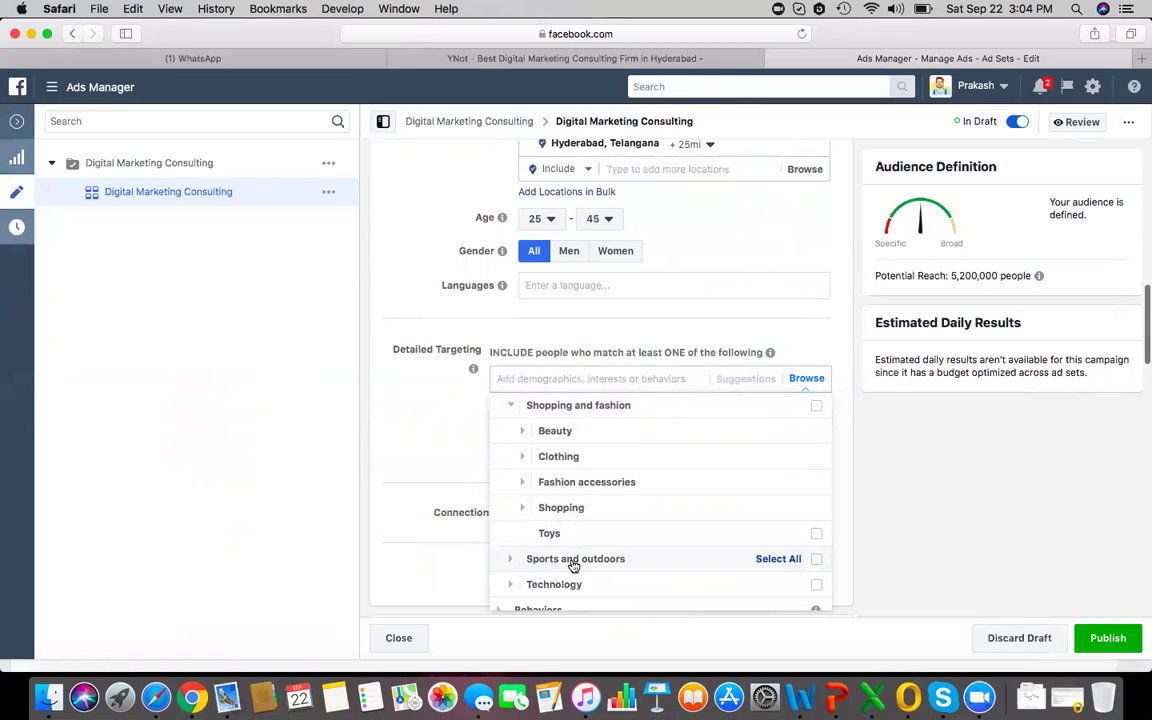
click(575, 559)
Expand Outdoor recreation to list its interests from Boating through Surfing
click(590, 520)
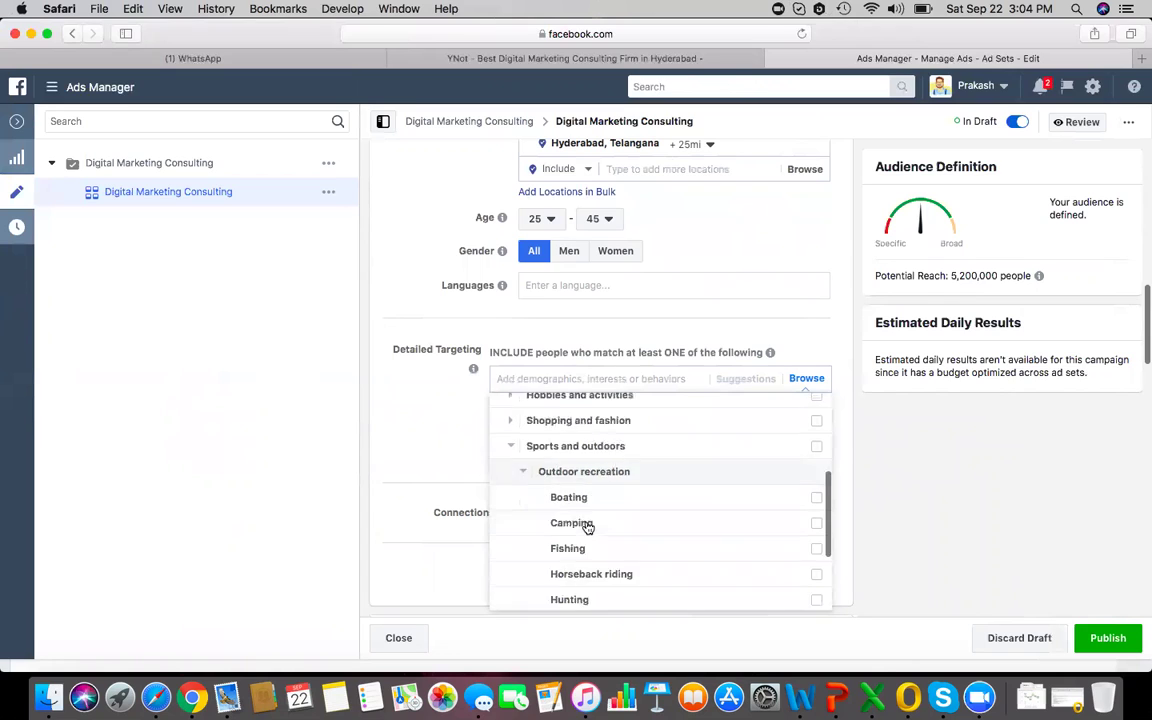
scroll(600, 528, down, 3)
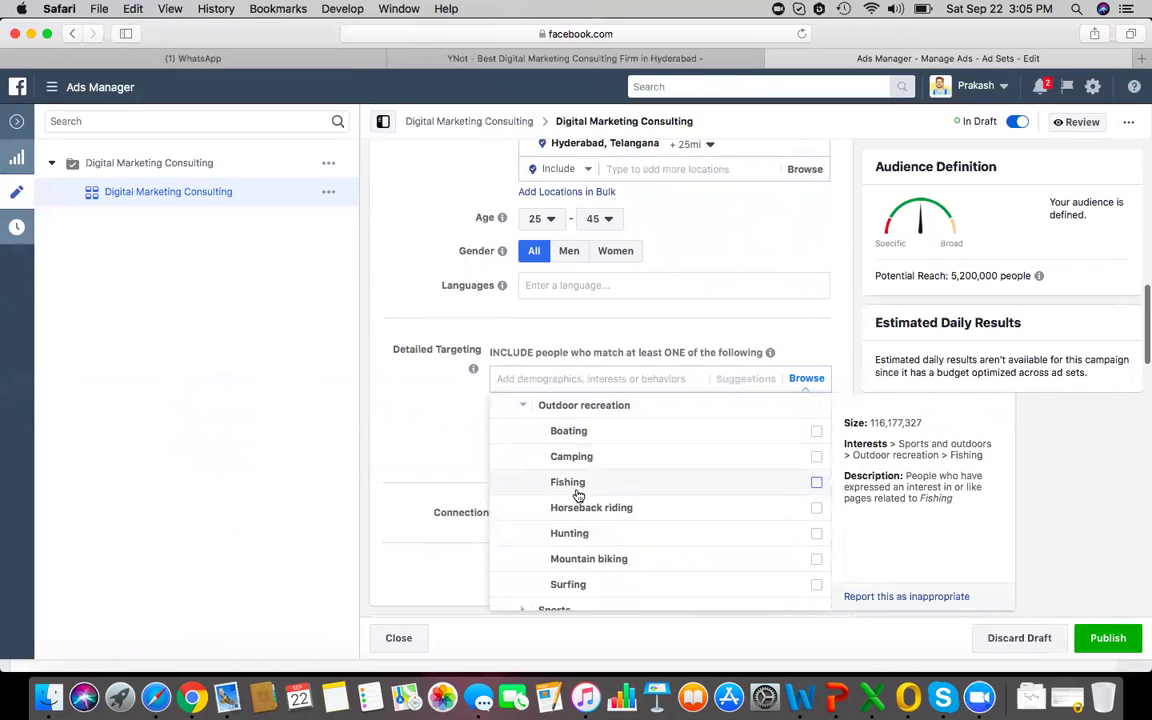
mouse_move(589, 559)
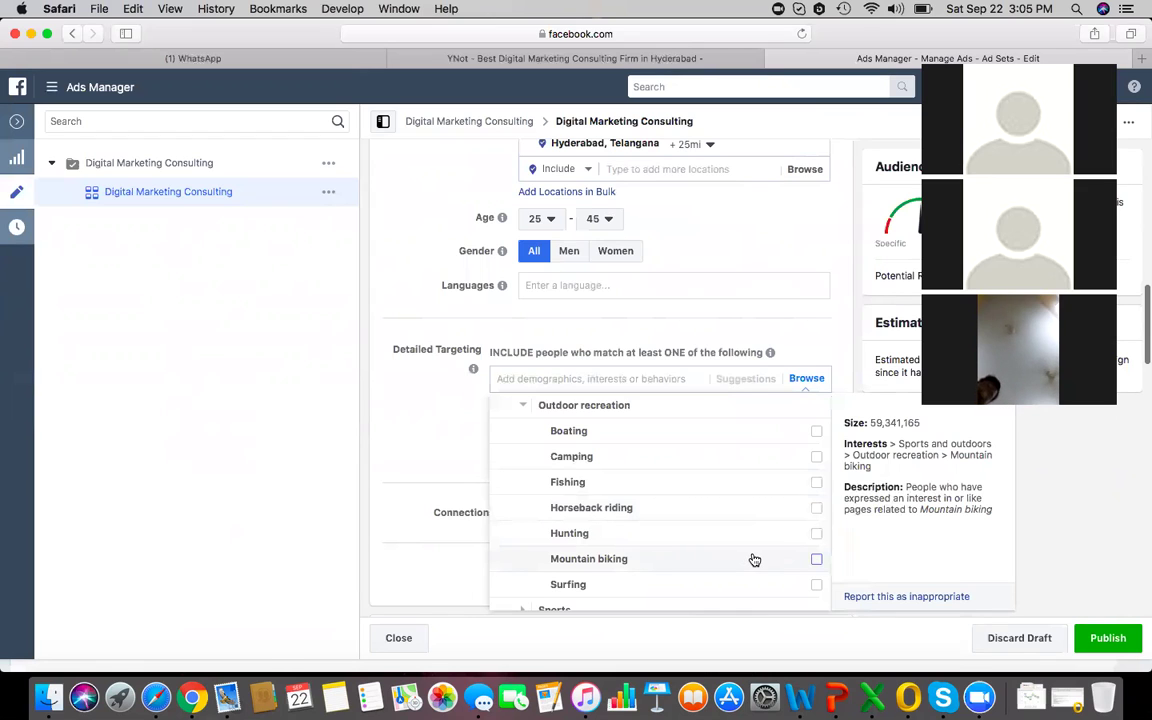
click(816, 560)
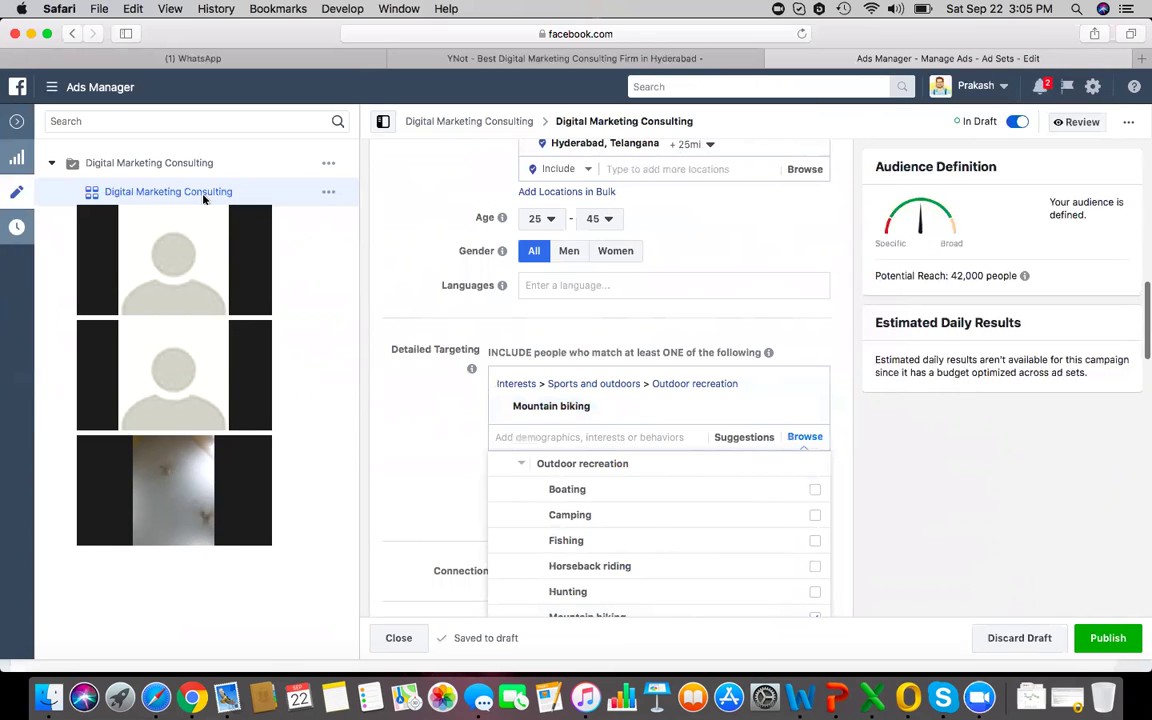
mouse_move(815, 515)
scroll(714, 563, down, 2)
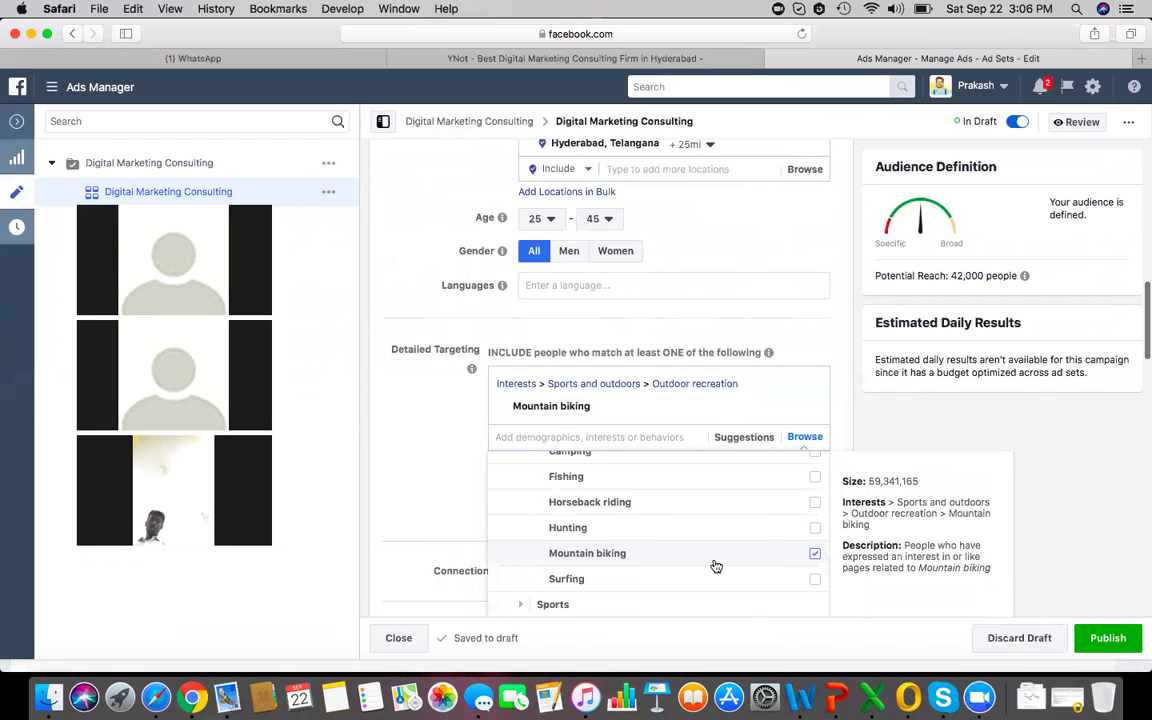
scroll(716, 565, up, 3)
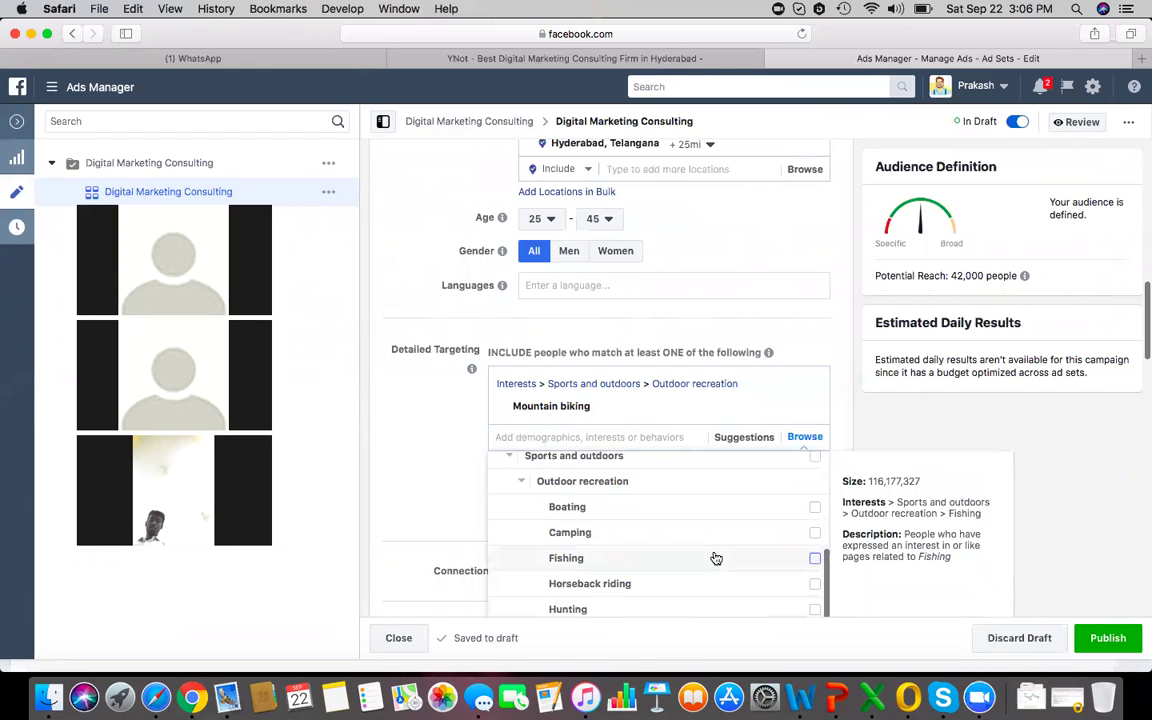
scroll(716, 558, down, 1)
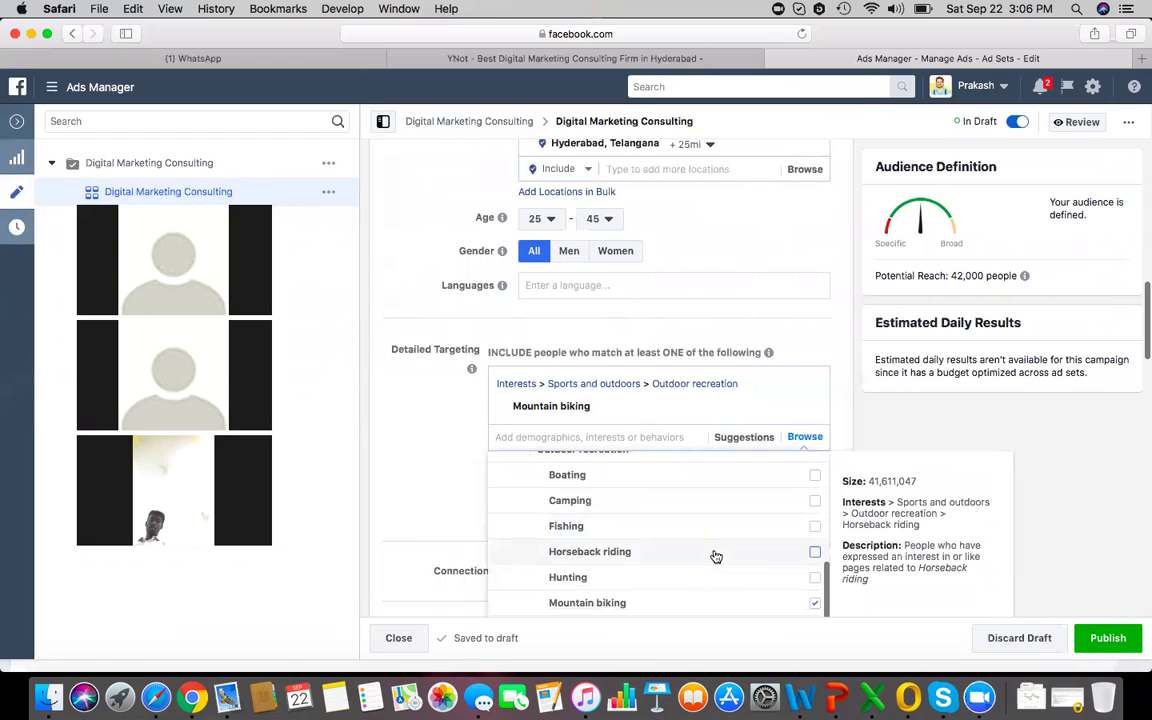
scroll(716, 556, down, 2)
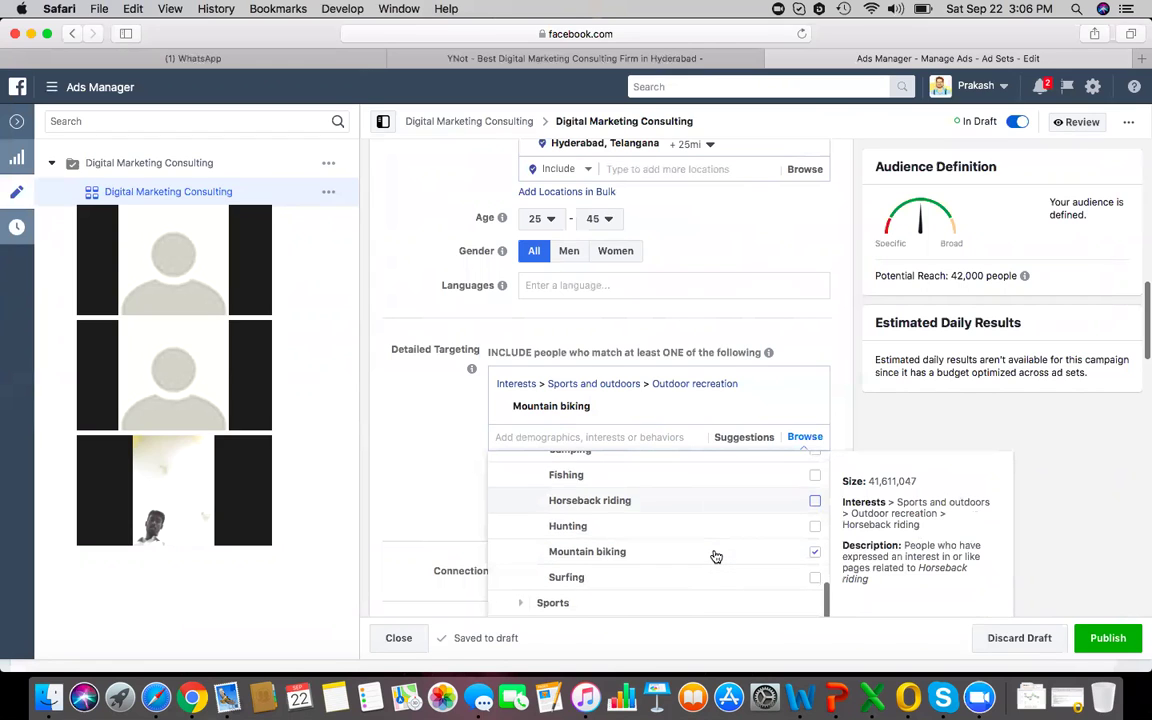
click(815, 555)
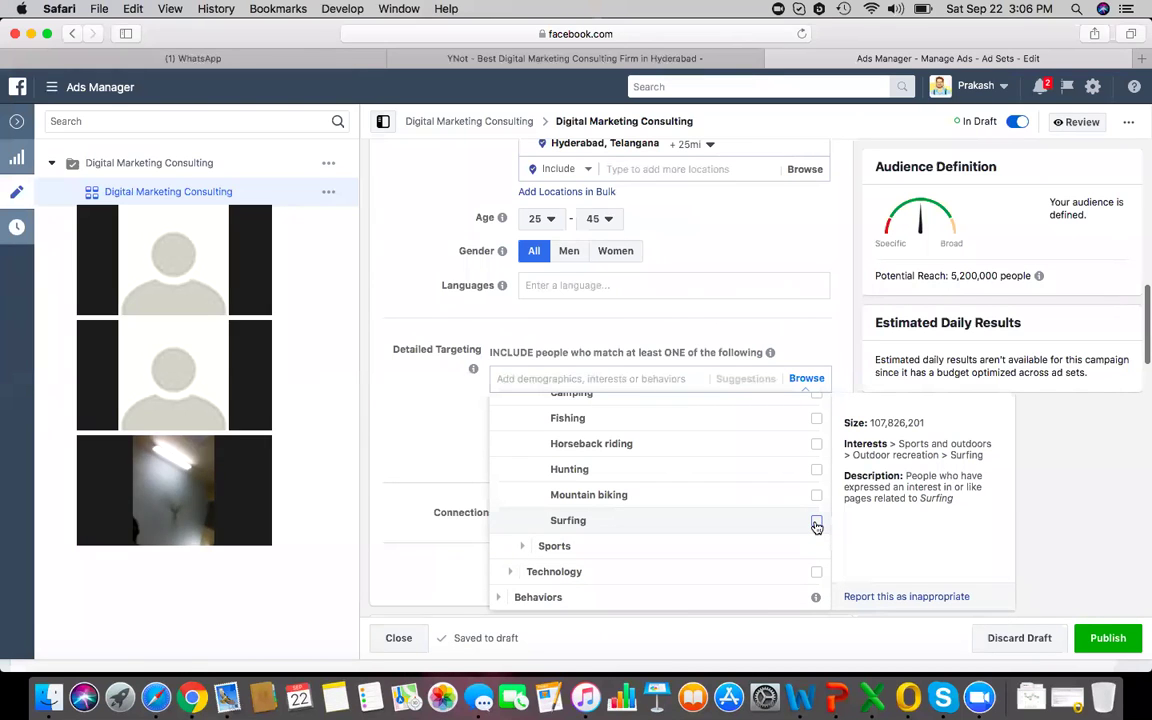
Expand the Sports interests and briefly target Golf, then remove it
click(607, 546)
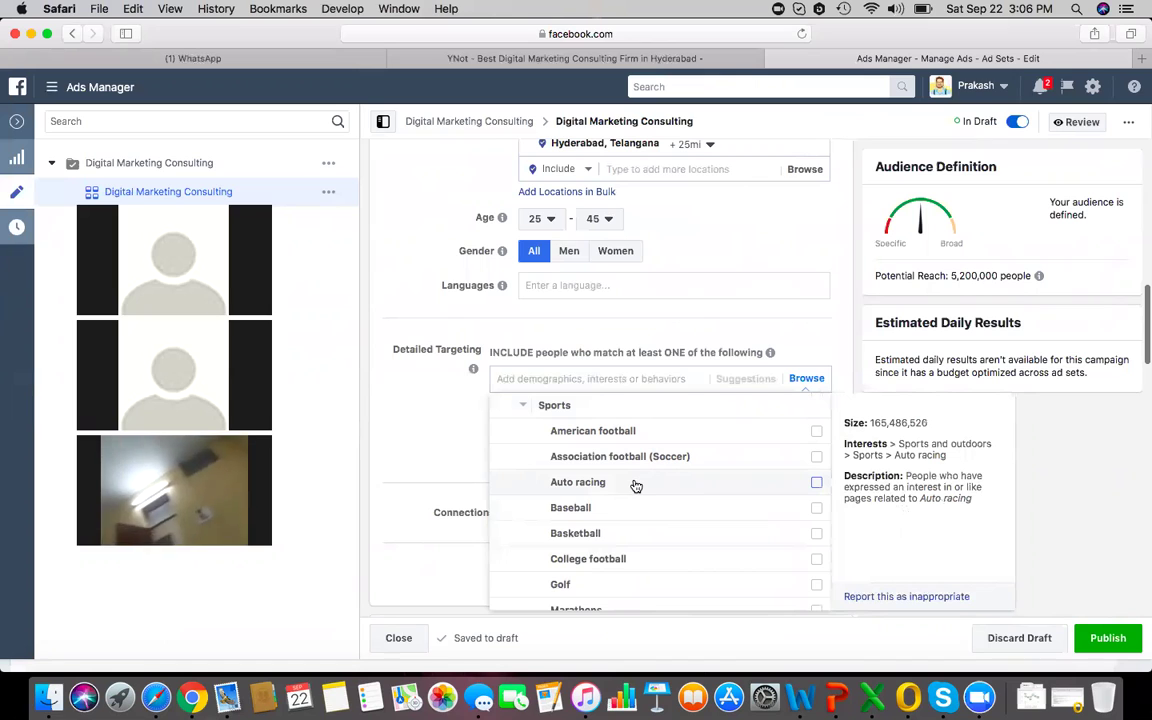
scroll(636, 485, down, 2)
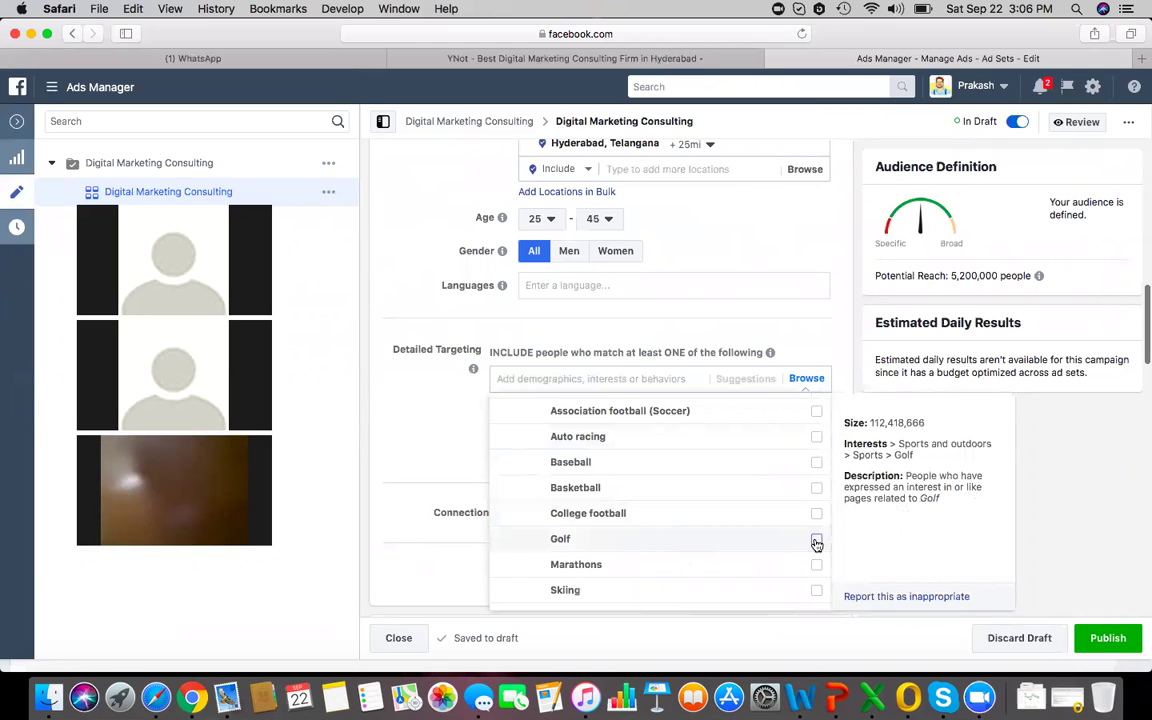
click(816, 541)
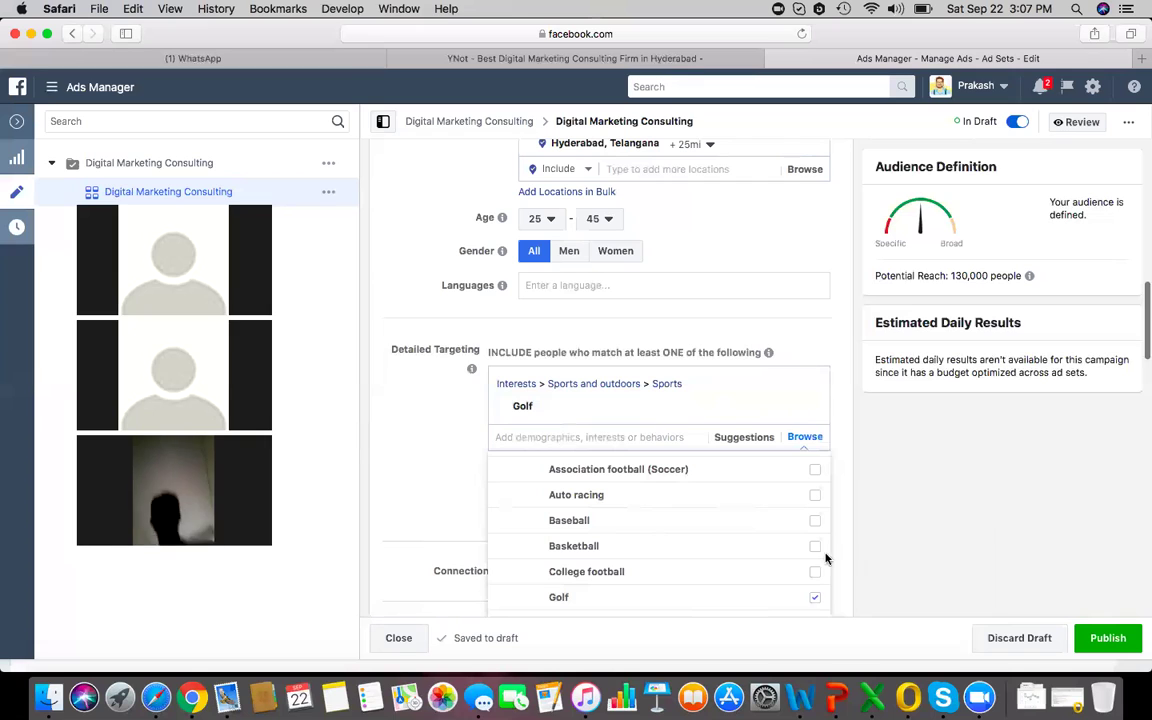
click(817, 599)
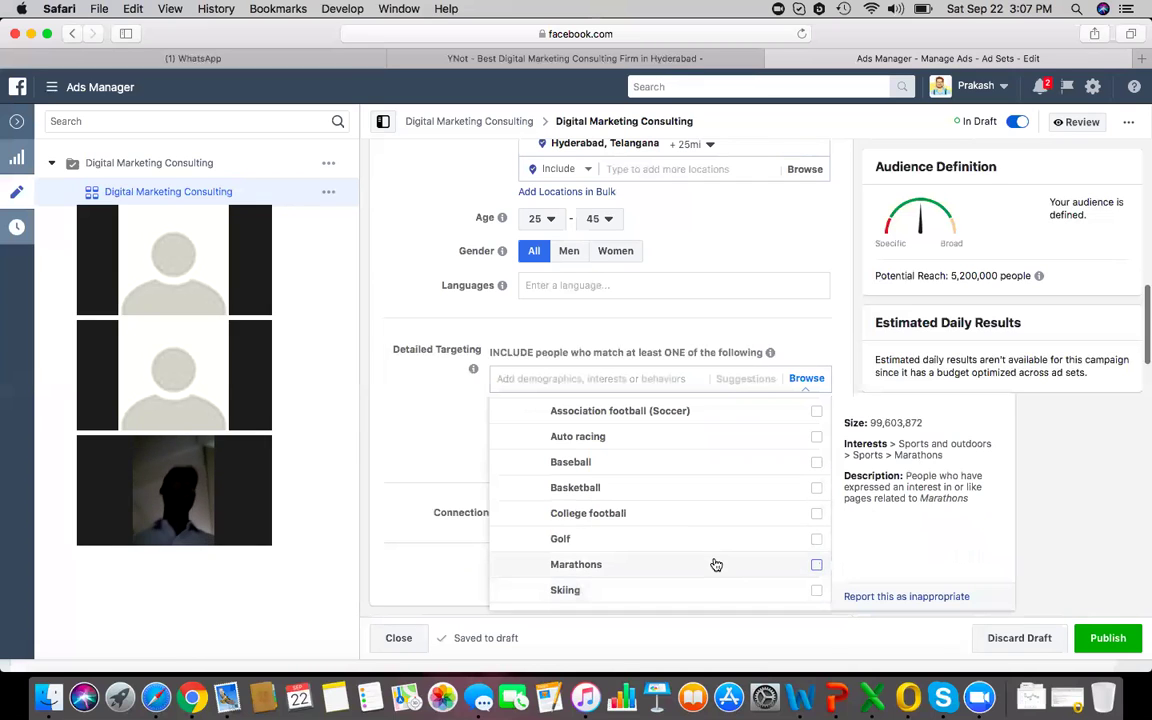
Briefly target Marathons, then Swimming, removing each again to leave targeting empty
scroll(708, 509, down, 1)
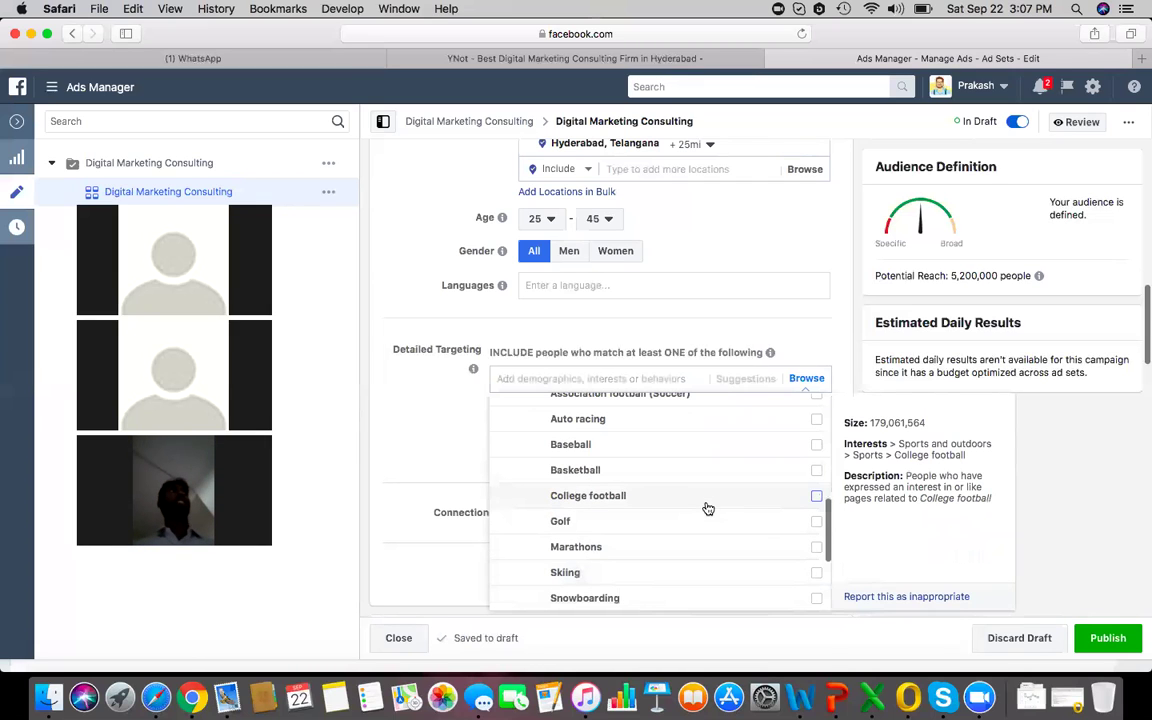
click(816, 548)
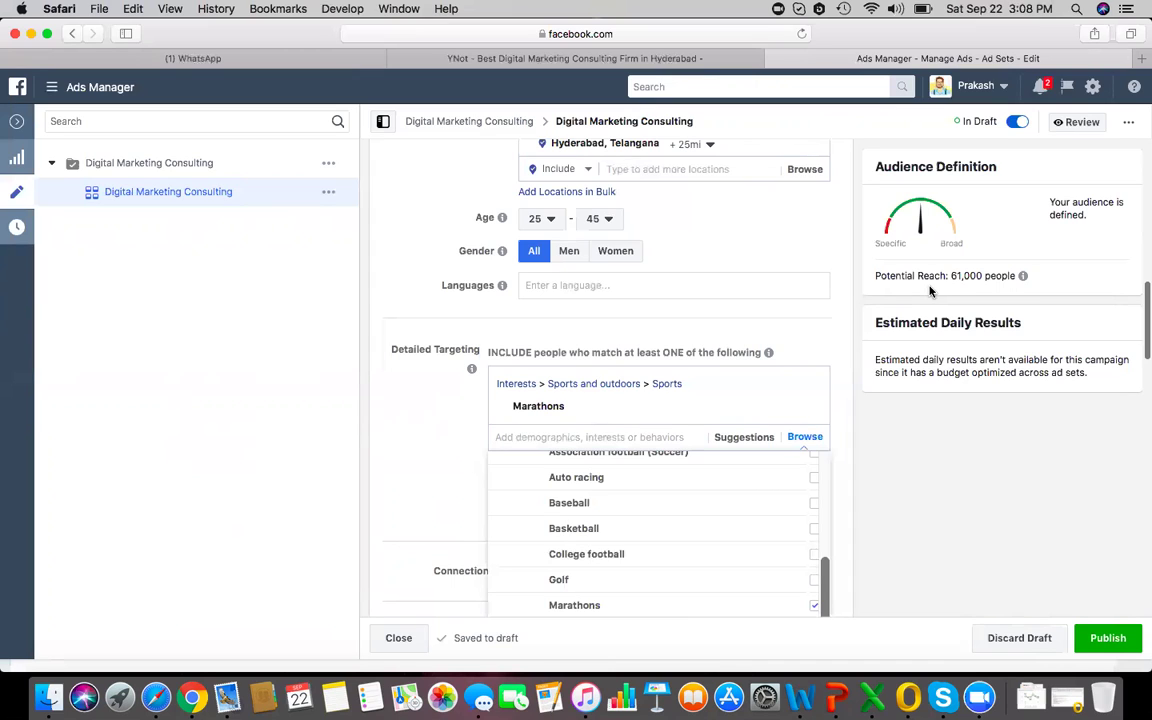
scroll(722, 532, down, 3)
scroll(727, 532, down, 1)
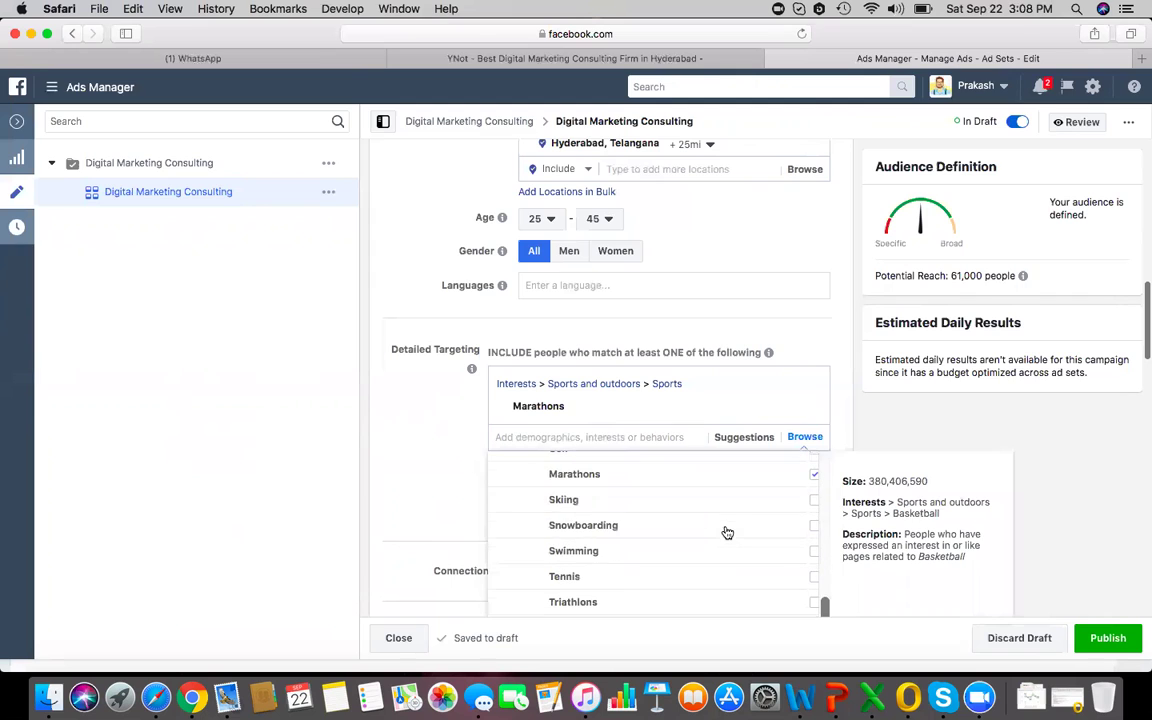
click(814, 475)
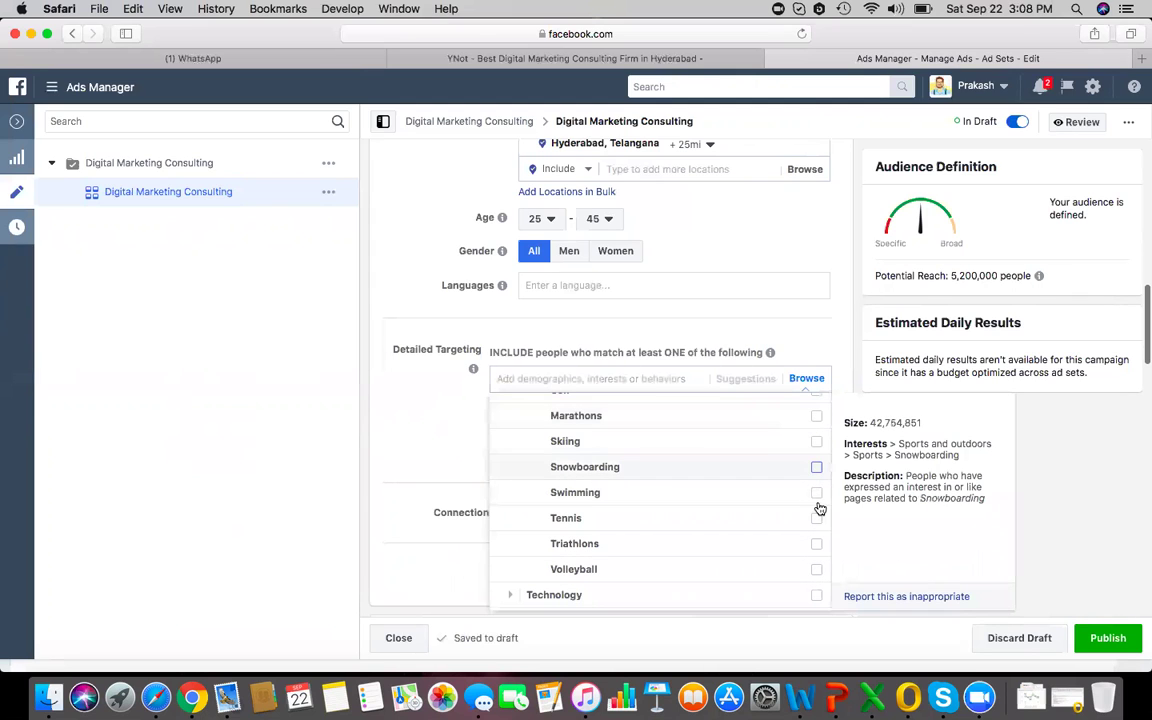
click(817, 494)
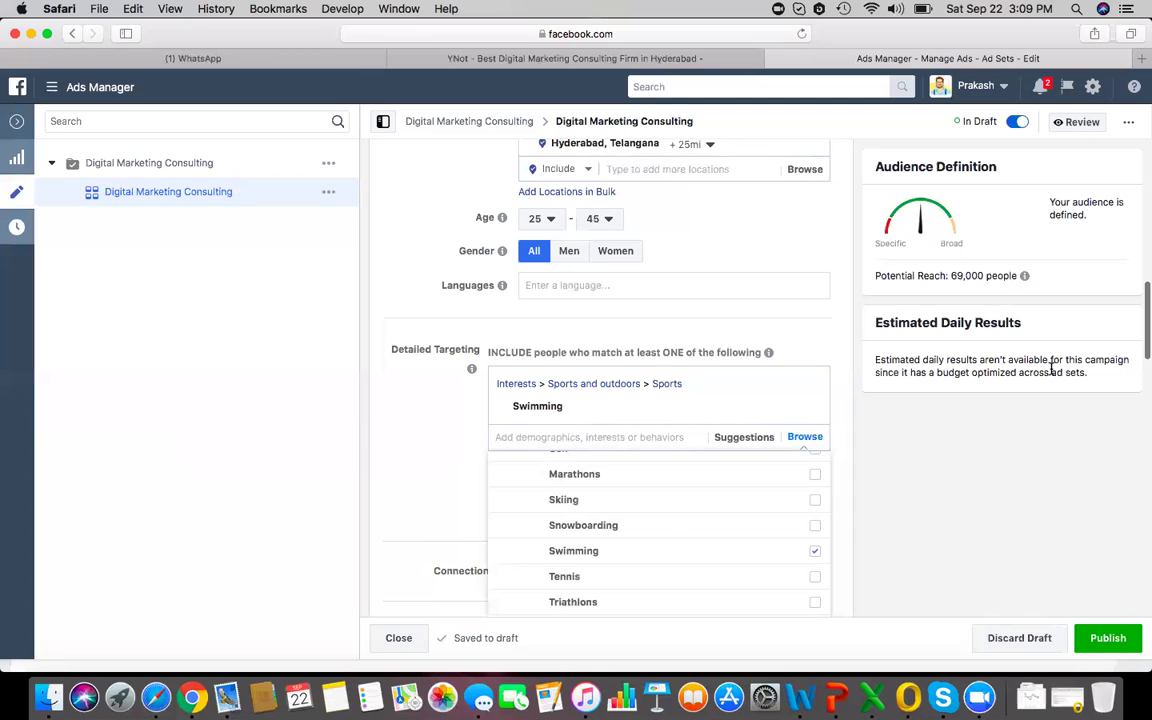
click(815, 553)
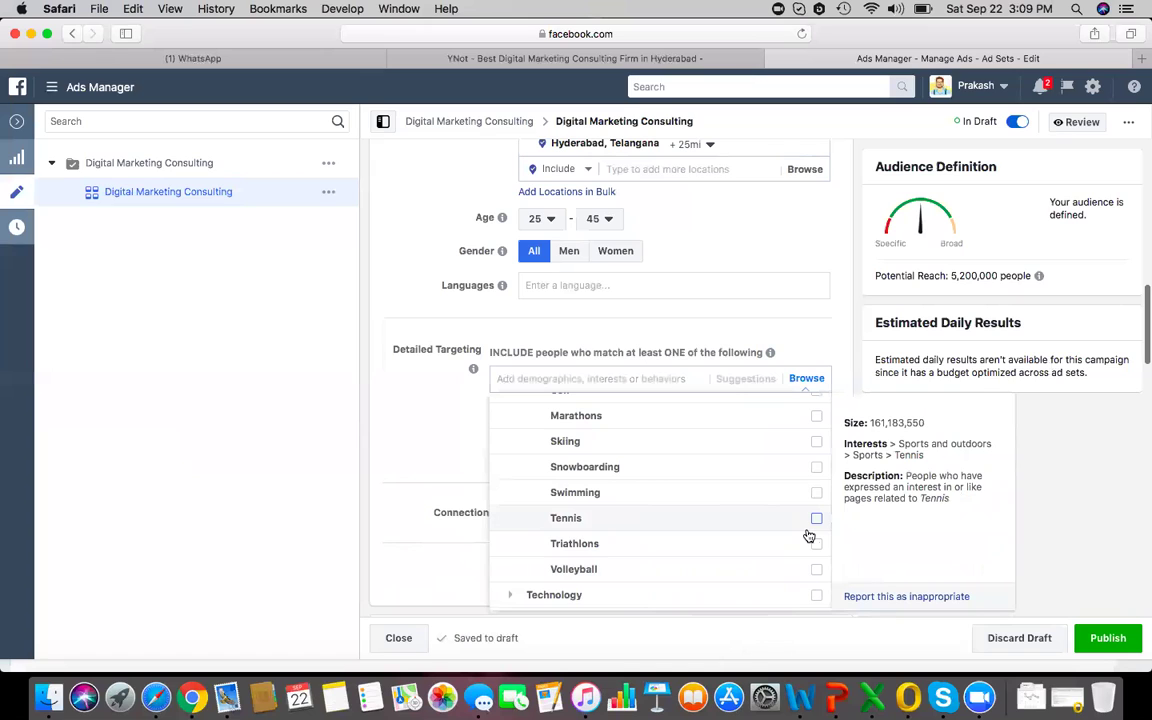
scroll(806, 548, down, 2)
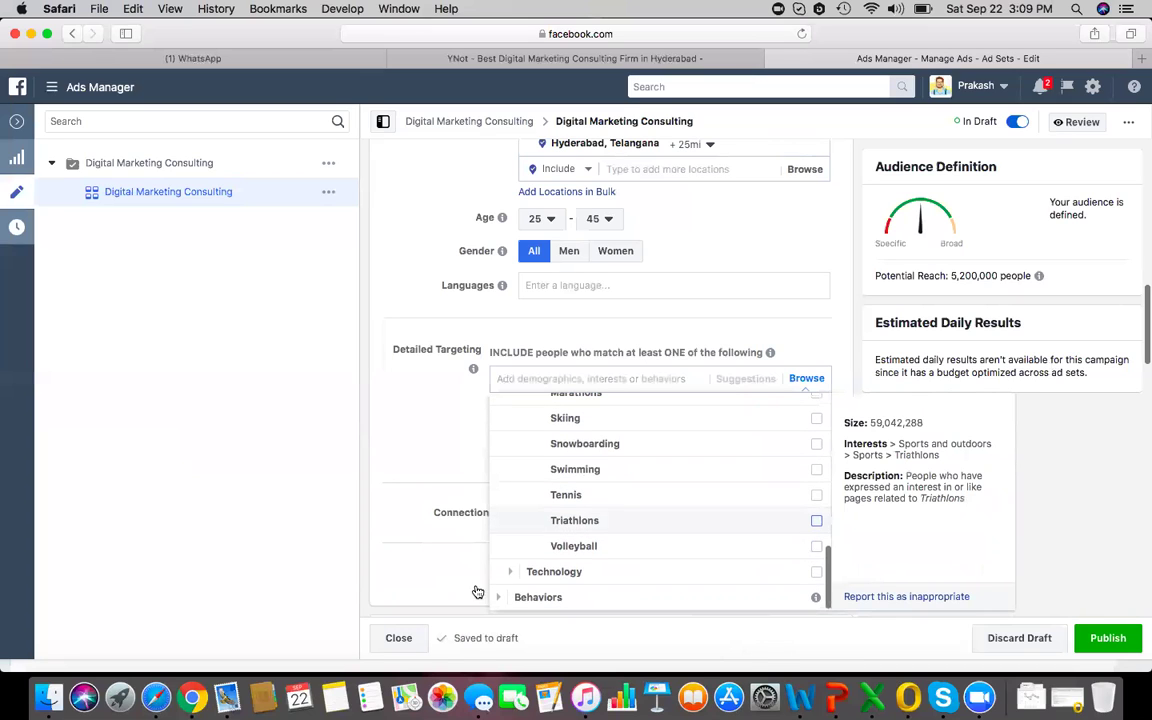
Expand Technology and look through the Computers and Consumer electronics interests, selecting none
click(510, 571)
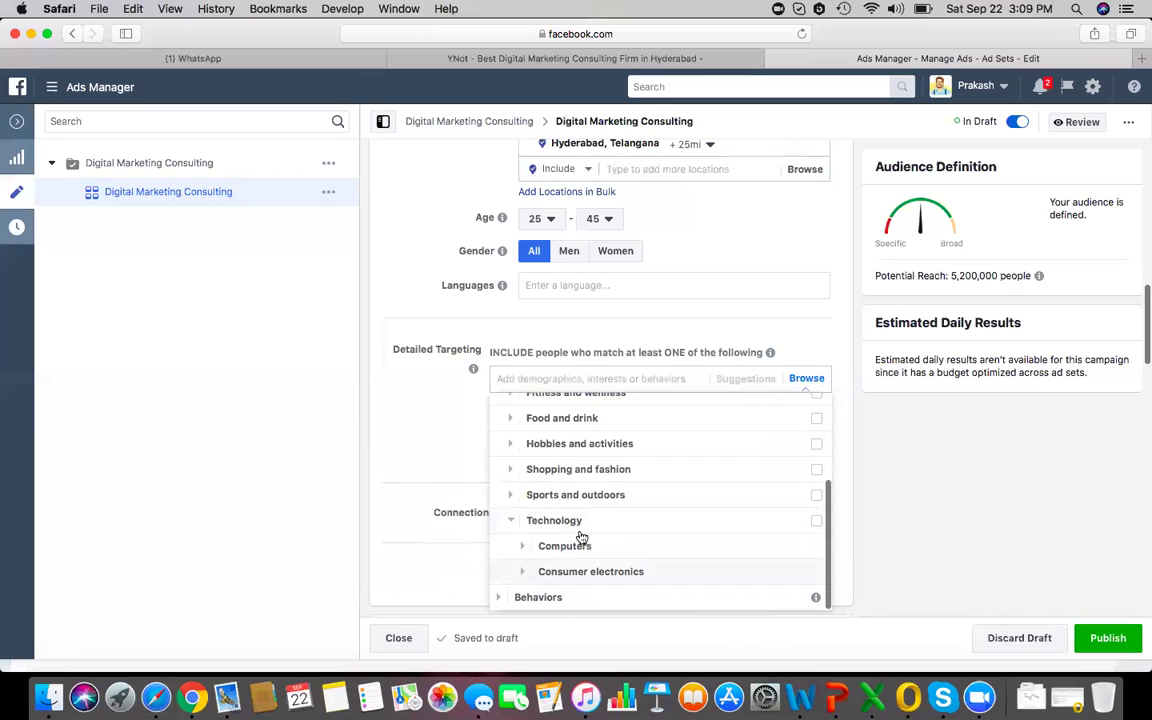
click(550, 545)
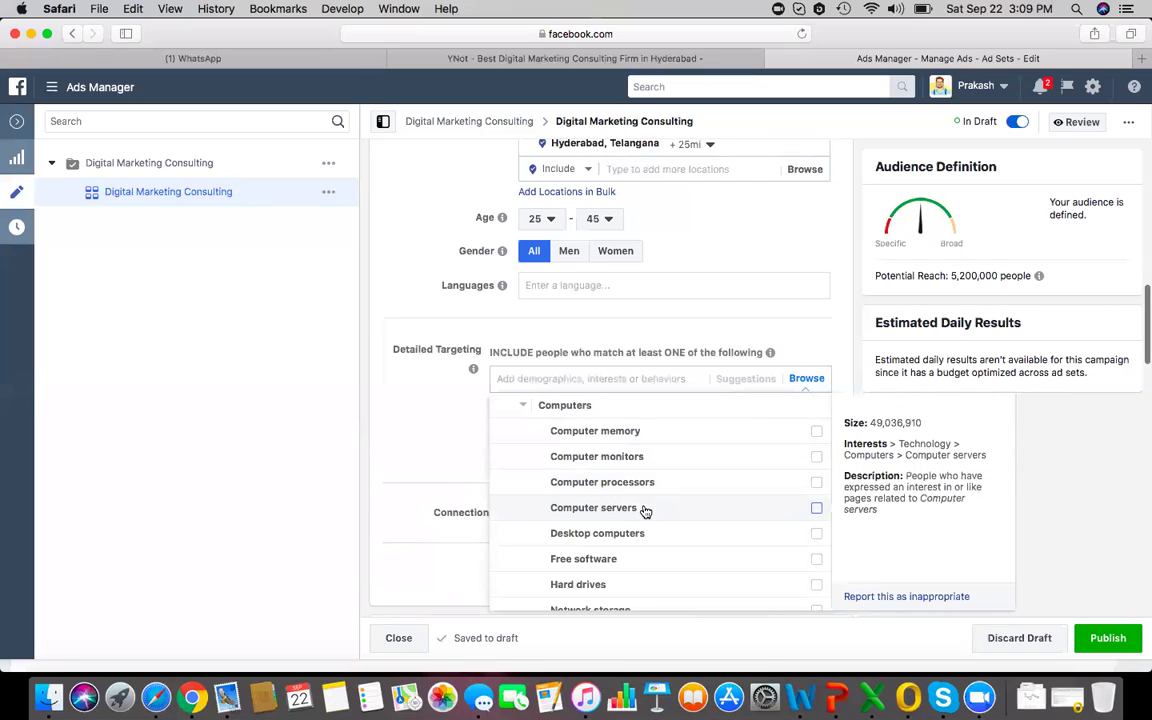
scroll(658, 540, down, 1)
scroll(658, 540, down, 2)
scroll(660, 542, down, 1)
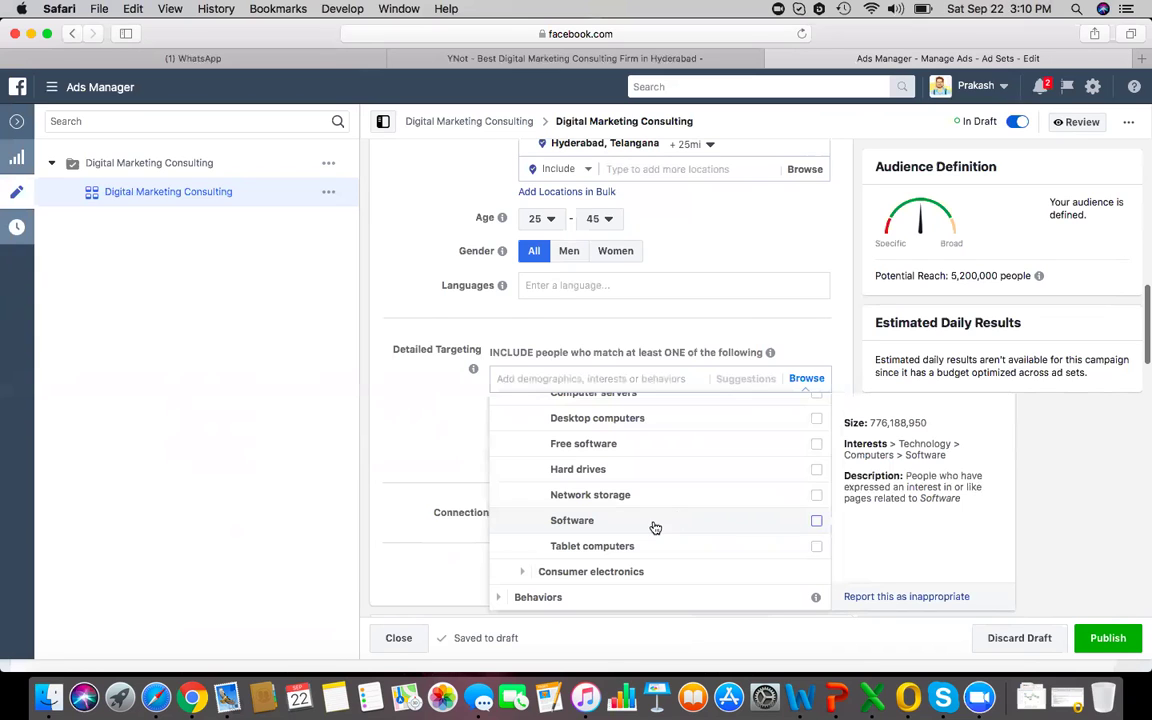
click(591, 571)
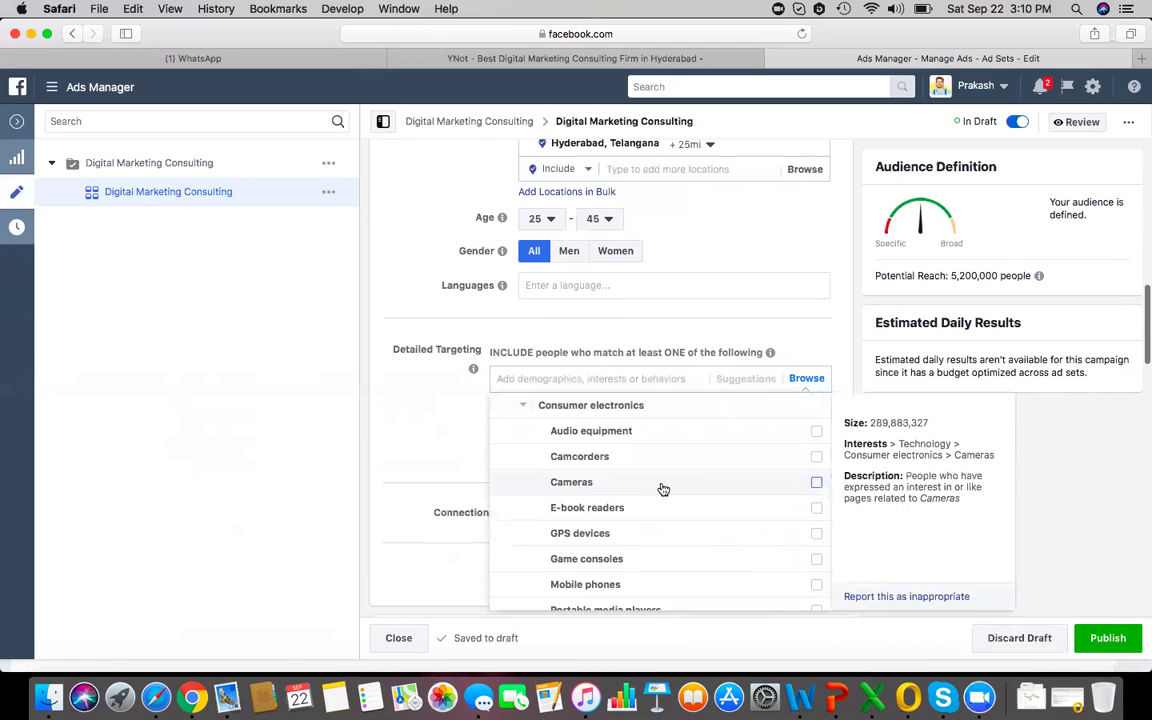
scroll(662, 489, down, 3)
scroll(662, 489, down, 1)
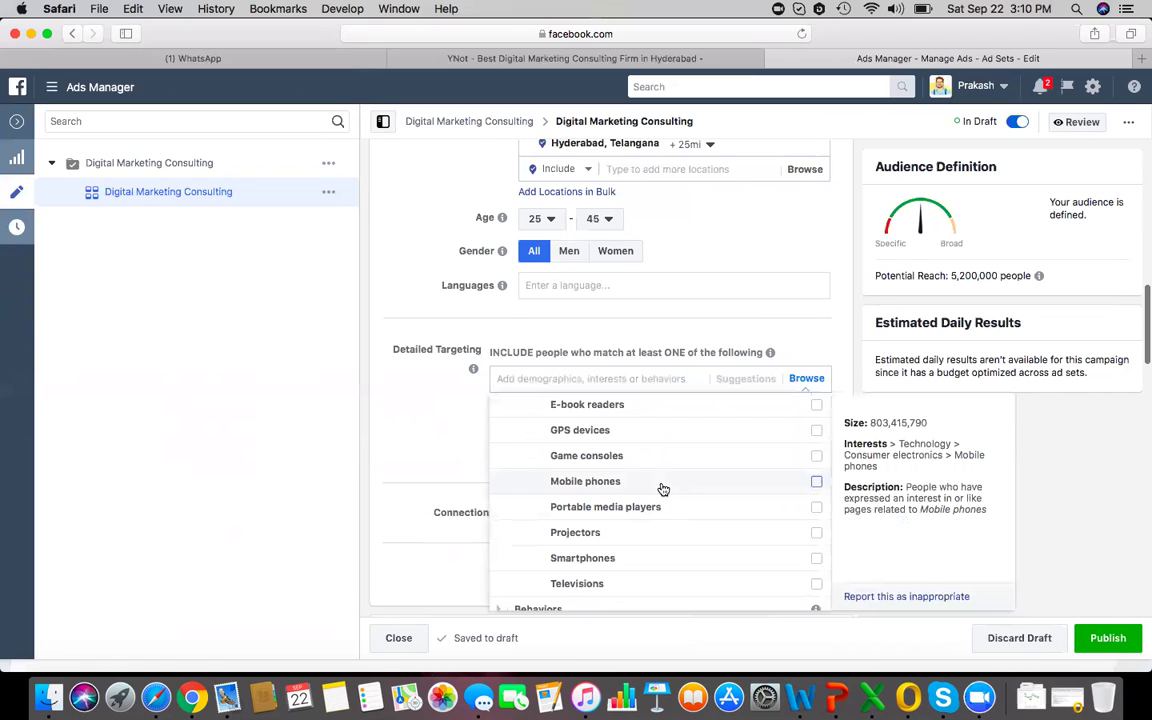
scroll(662, 489, down, 1)
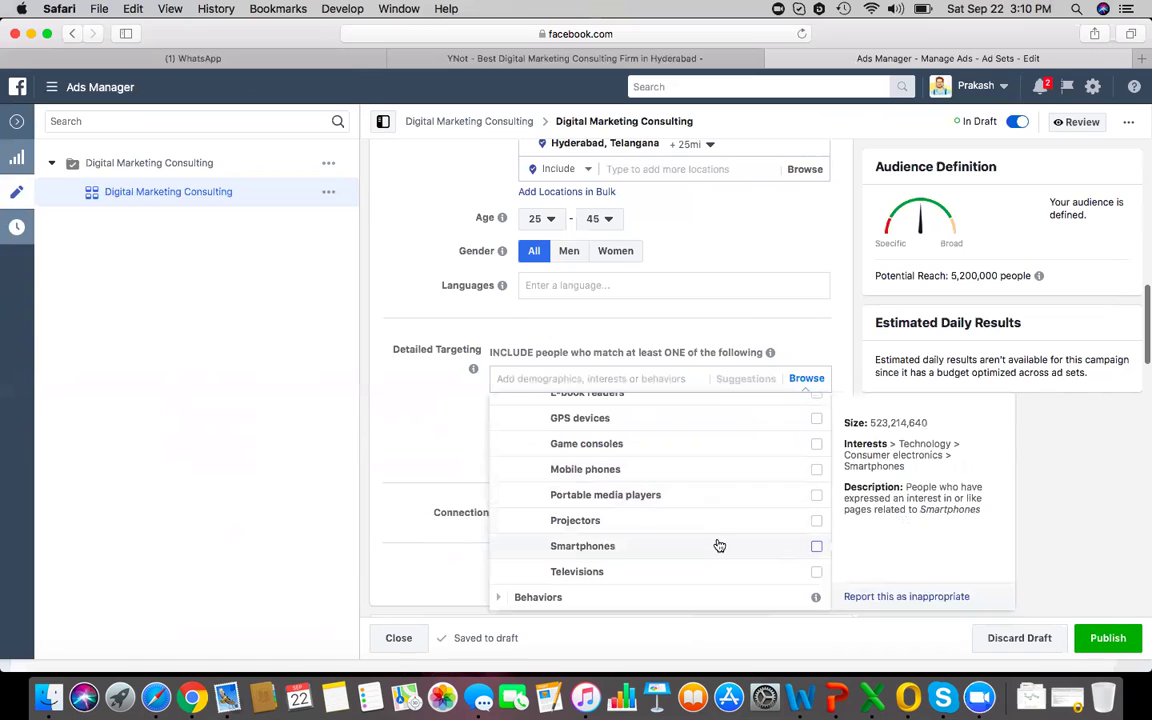
Drill into Behaviors > Mobile Device User > by Brand > Samsung; add, then remove Owns: Galaxy S9
click(498, 598)
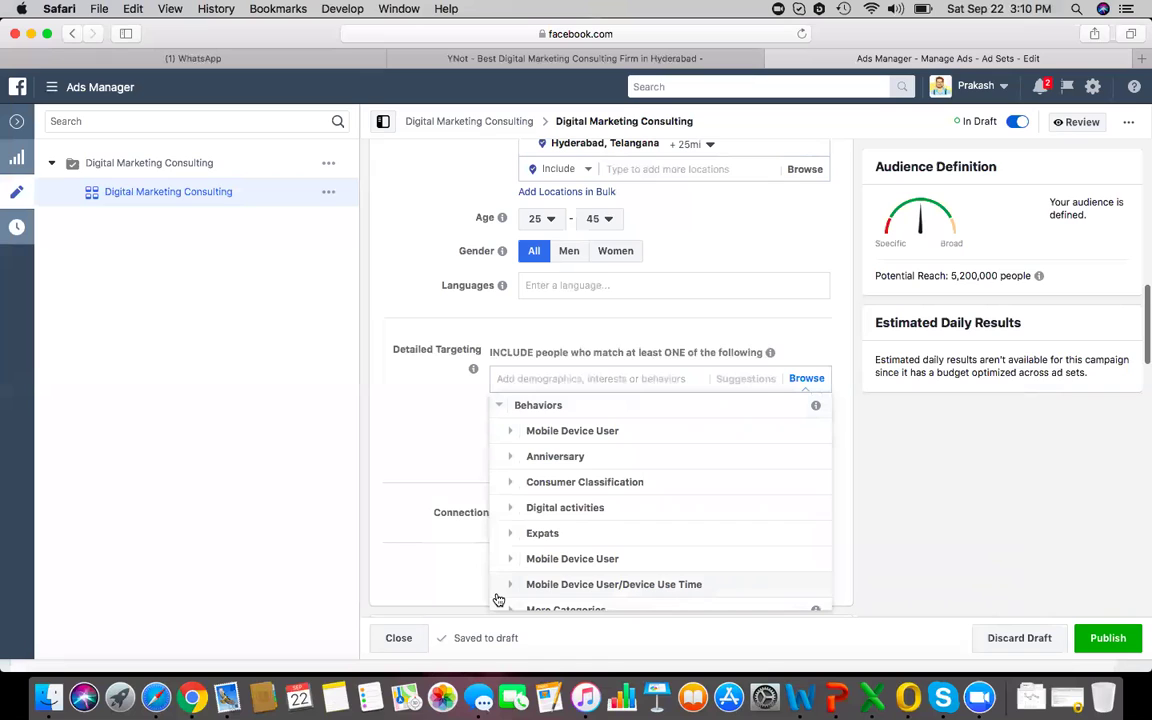
click(594, 432)
click(590, 435)
click(588, 435)
mouse_move(603, 431)
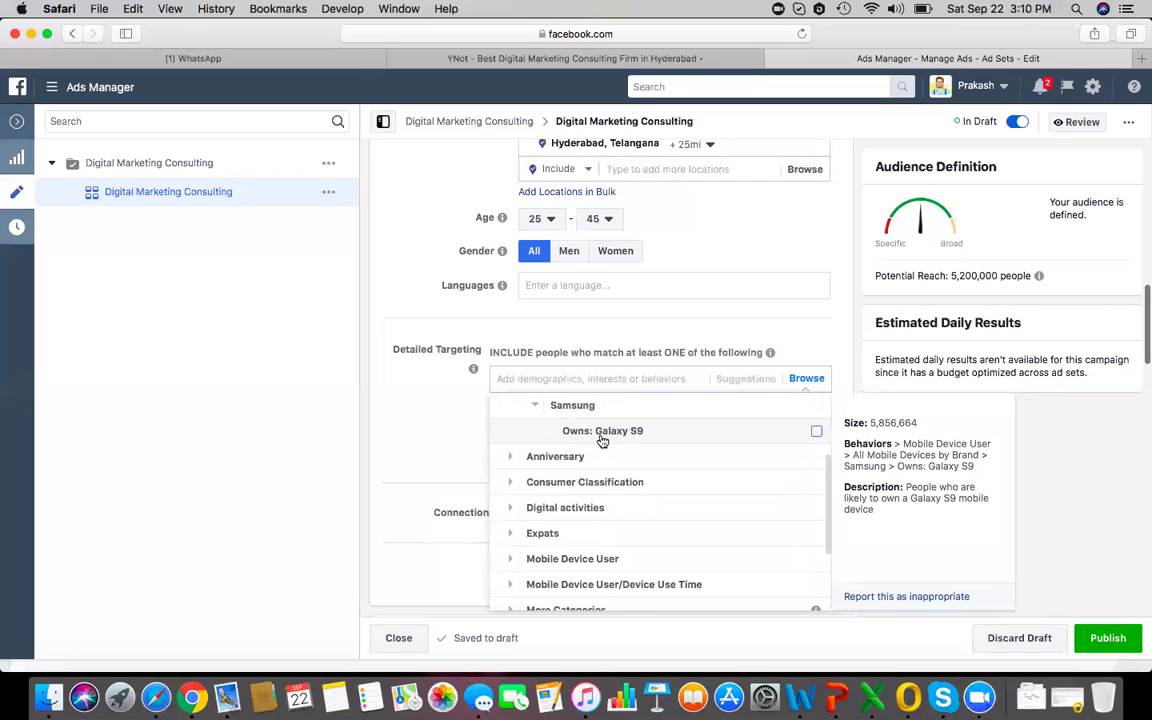
scroll(602, 441, up, 3)
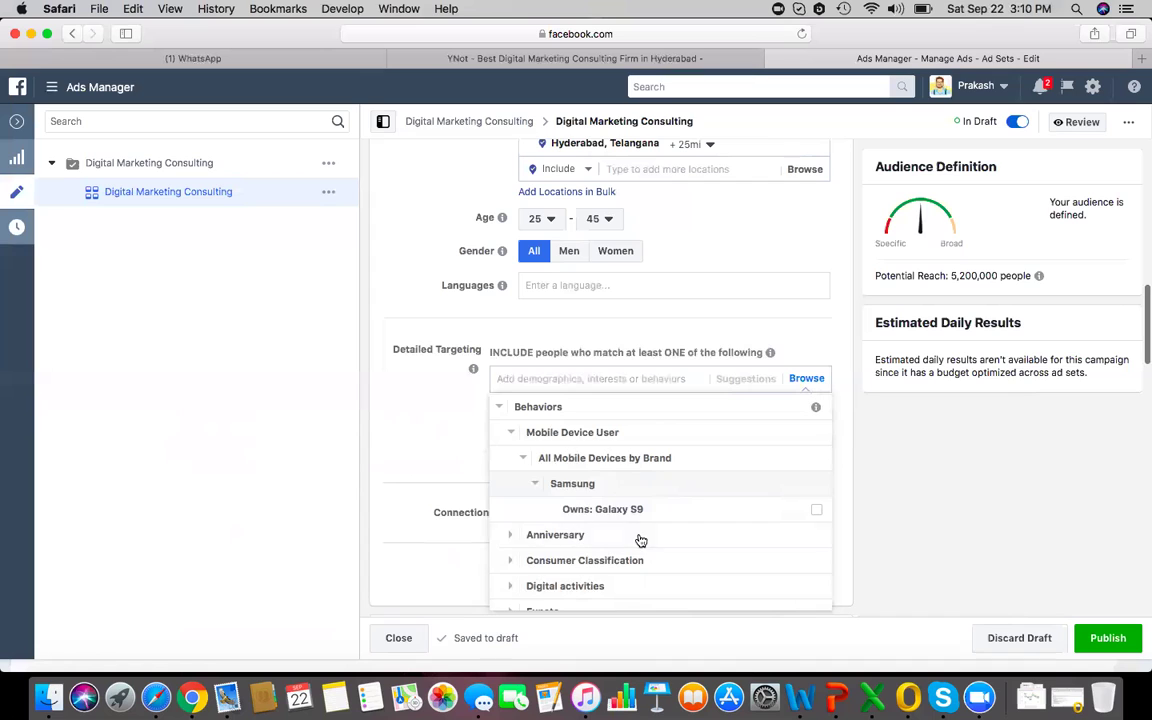
mouse_move(603, 509)
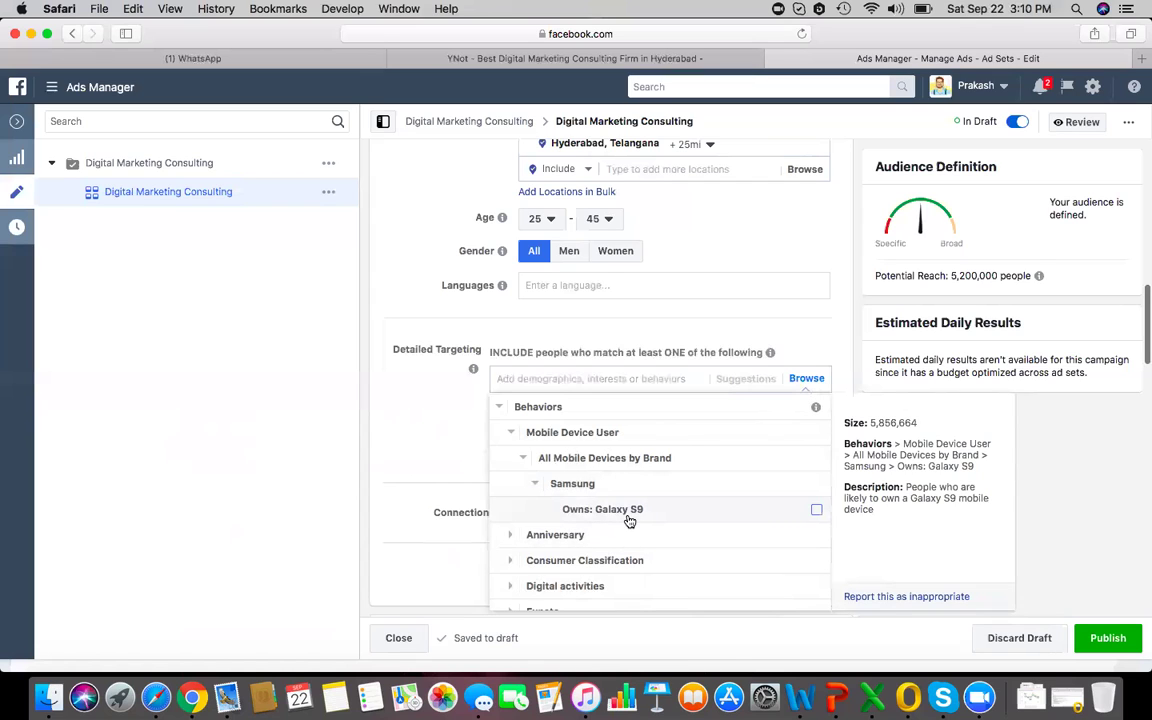
click(816, 509)
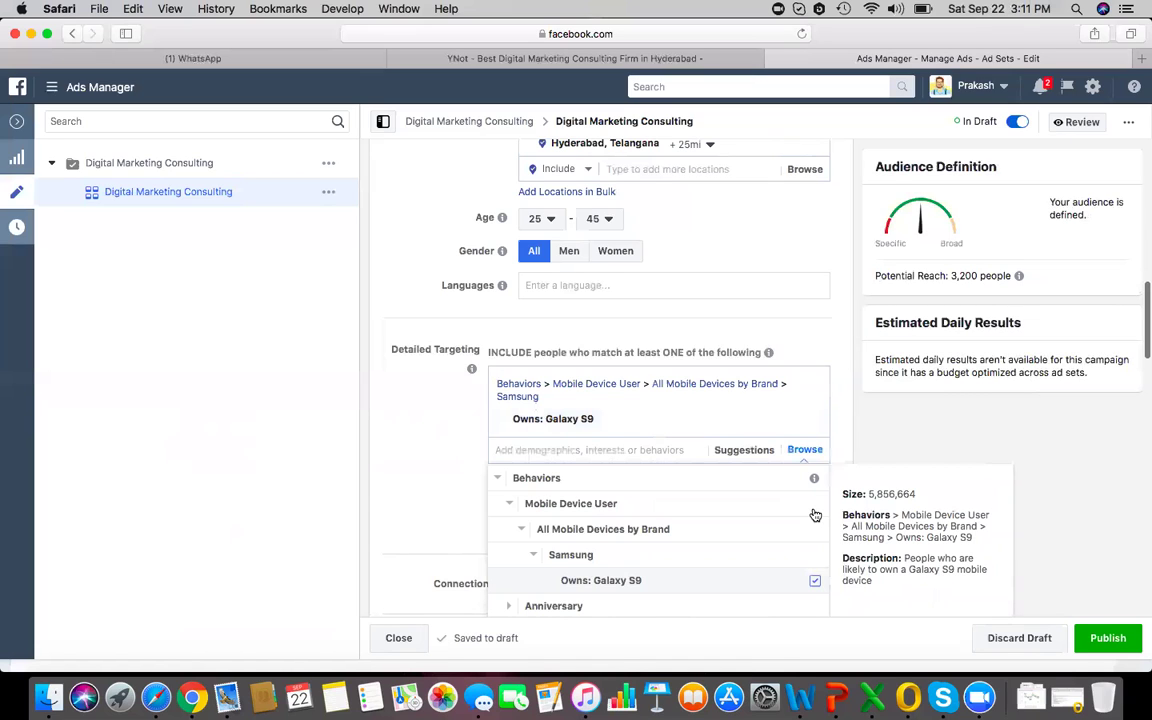
click(815, 584)
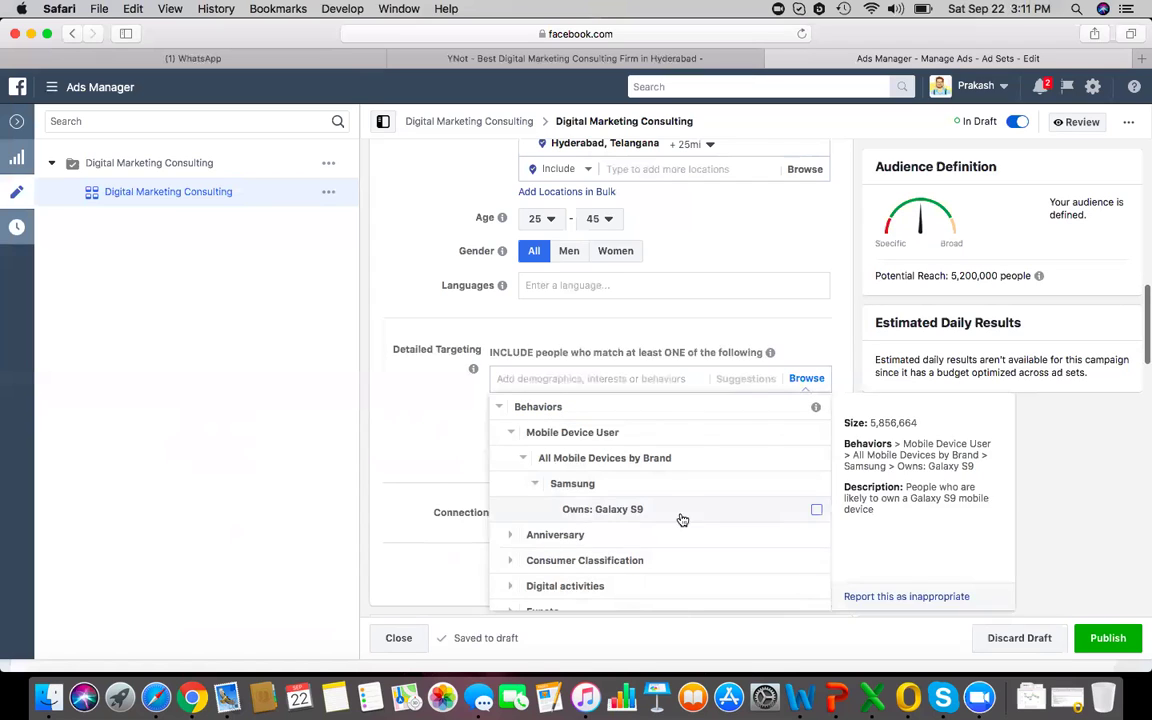
Expand the Anniversary behaviors and the Consumer Classification lists for Argentina and India
click(514, 537)
scroll(511, 535, down, 1)
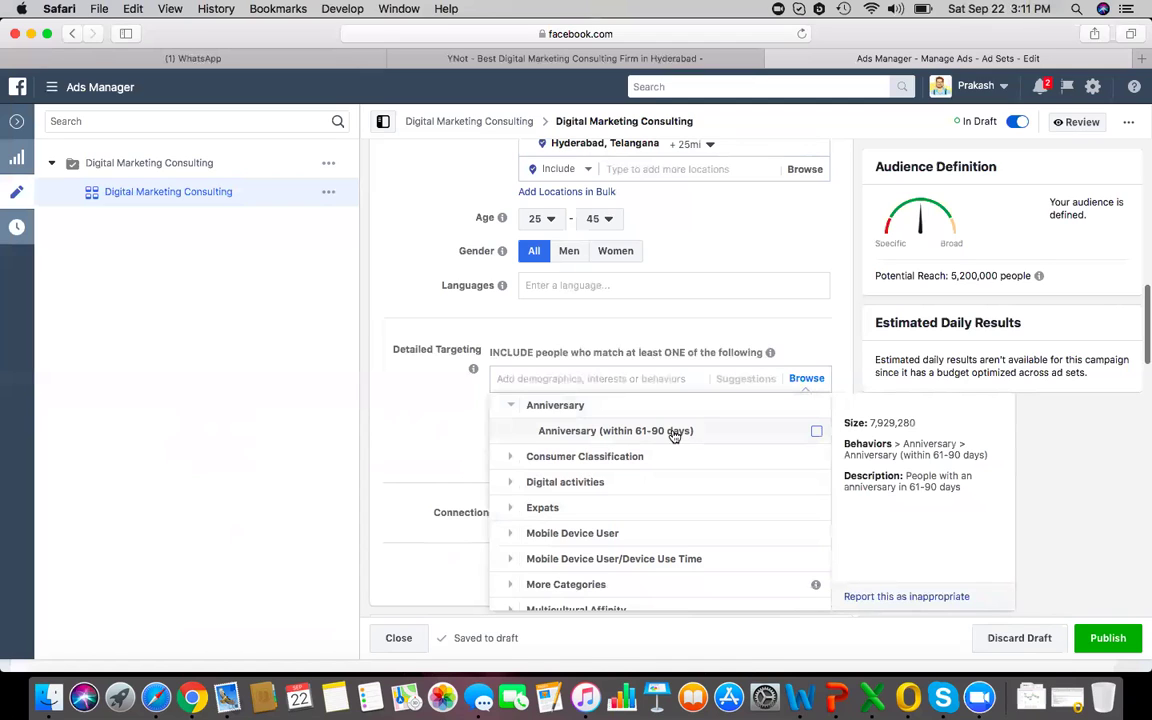
click(617, 457)
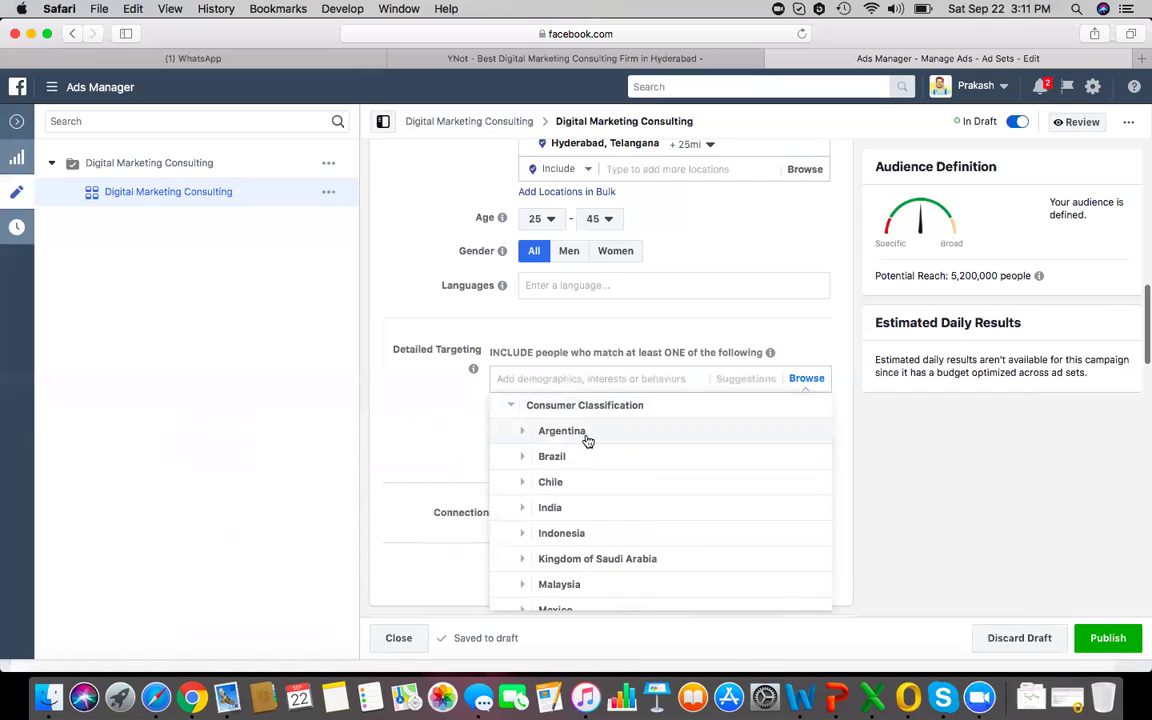
click(588, 441)
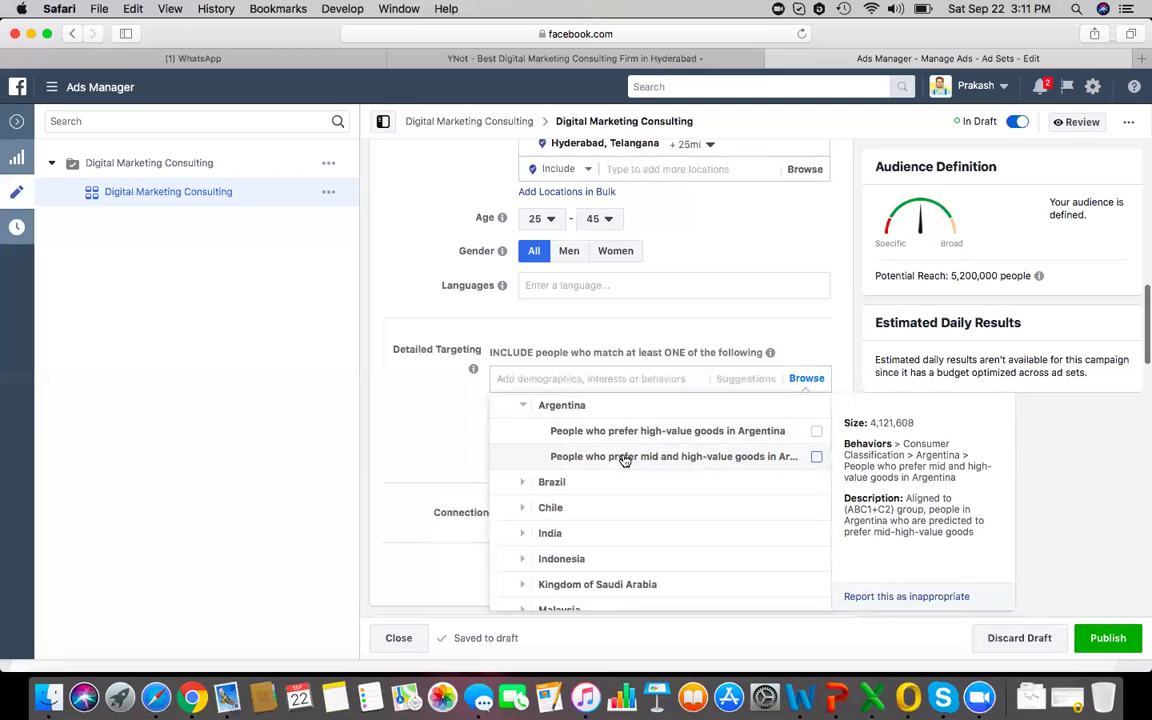
scroll(566, 493, down, 2)
click(566, 490)
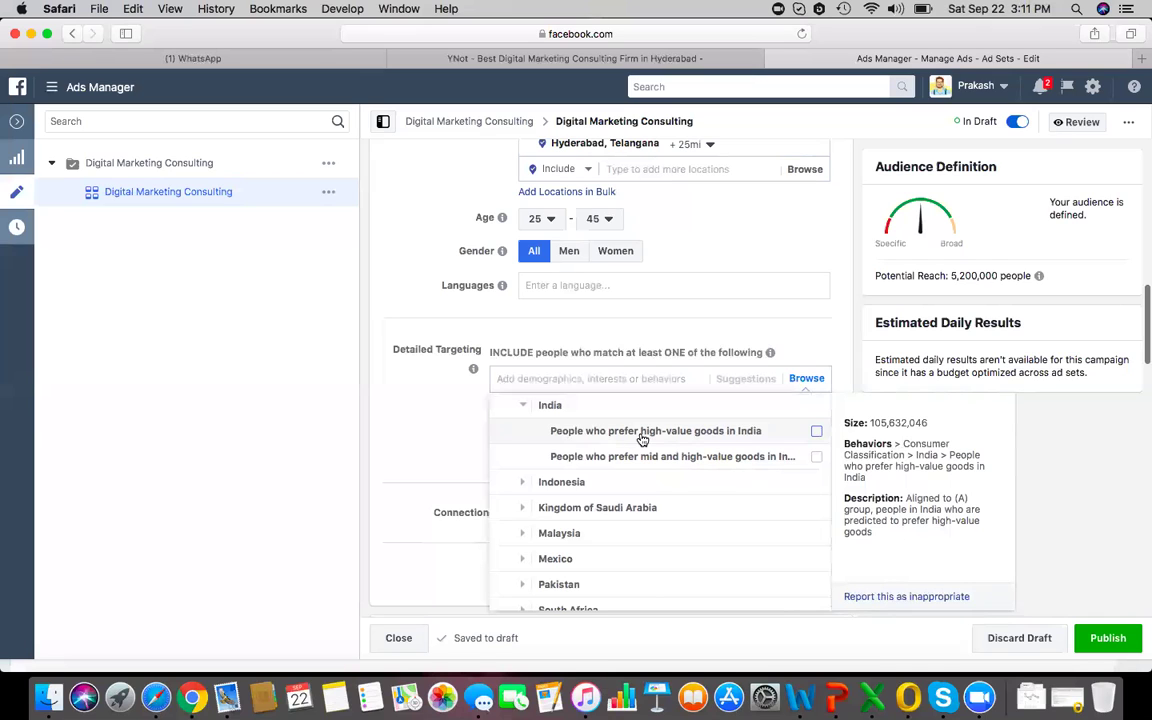
Briefly target people who prefer high-value goods in India, then remove them
click(642, 438)
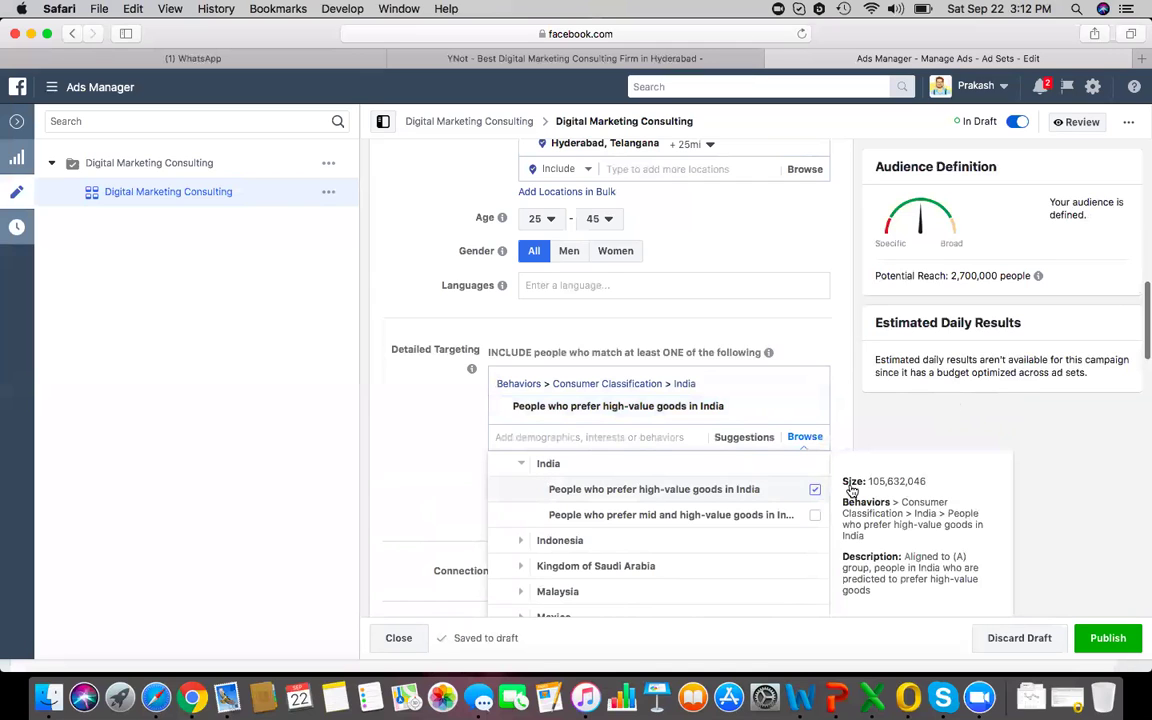
click(816, 492)
scroll(651, 527, down, 1)
scroll(655, 531, down, 1)
scroll(652, 531, down, 2)
scroll(650, 532, down, 1)
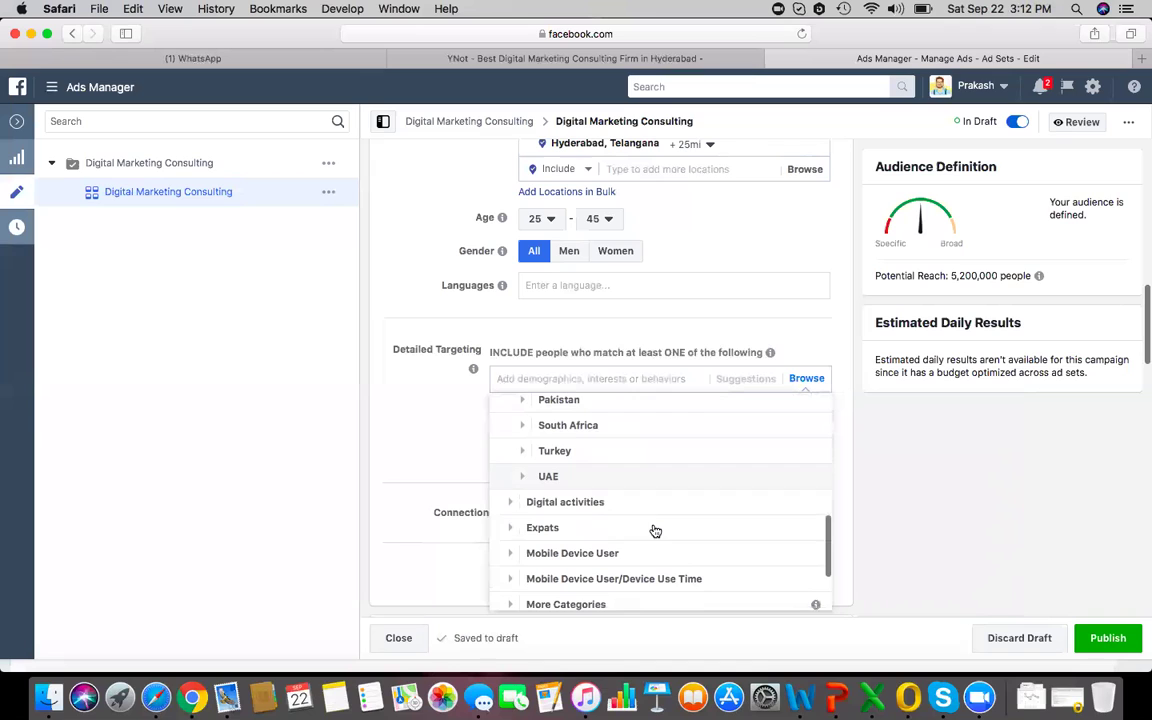
Under Digital activities, target Facebook Payments users: higher than average spend, 30 days and 90 days
click(579, 505)
click(603, 436)
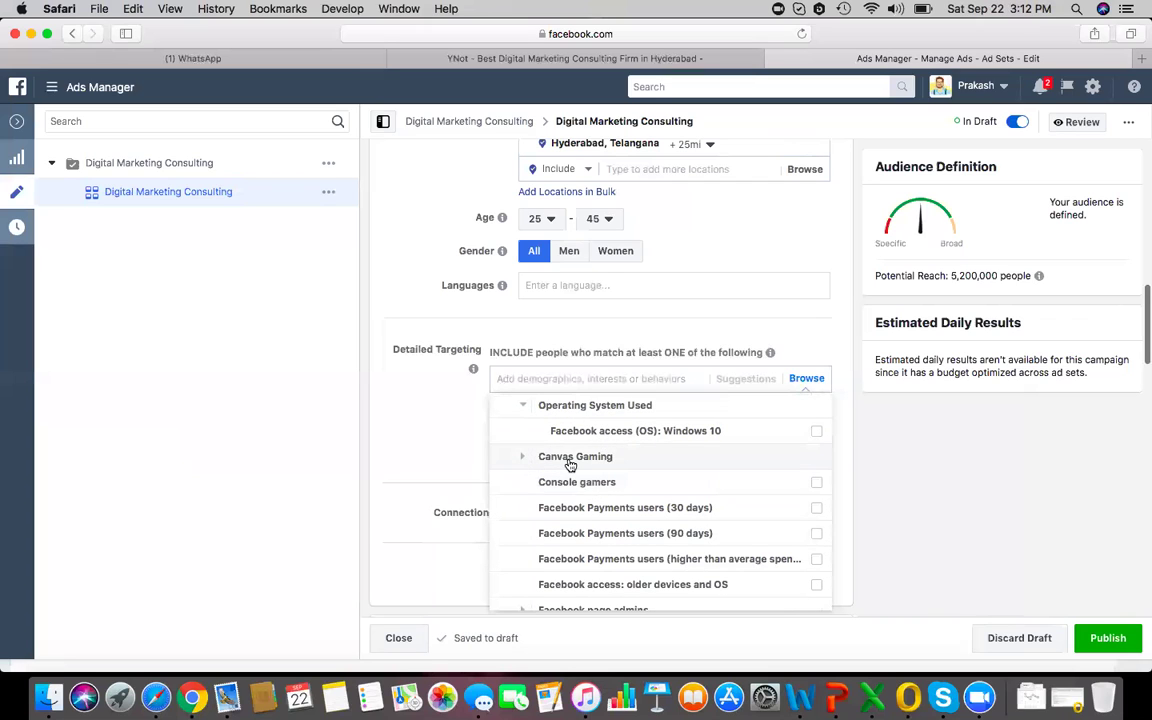
click(570, 460)
scroll(607, 512, down, 2)
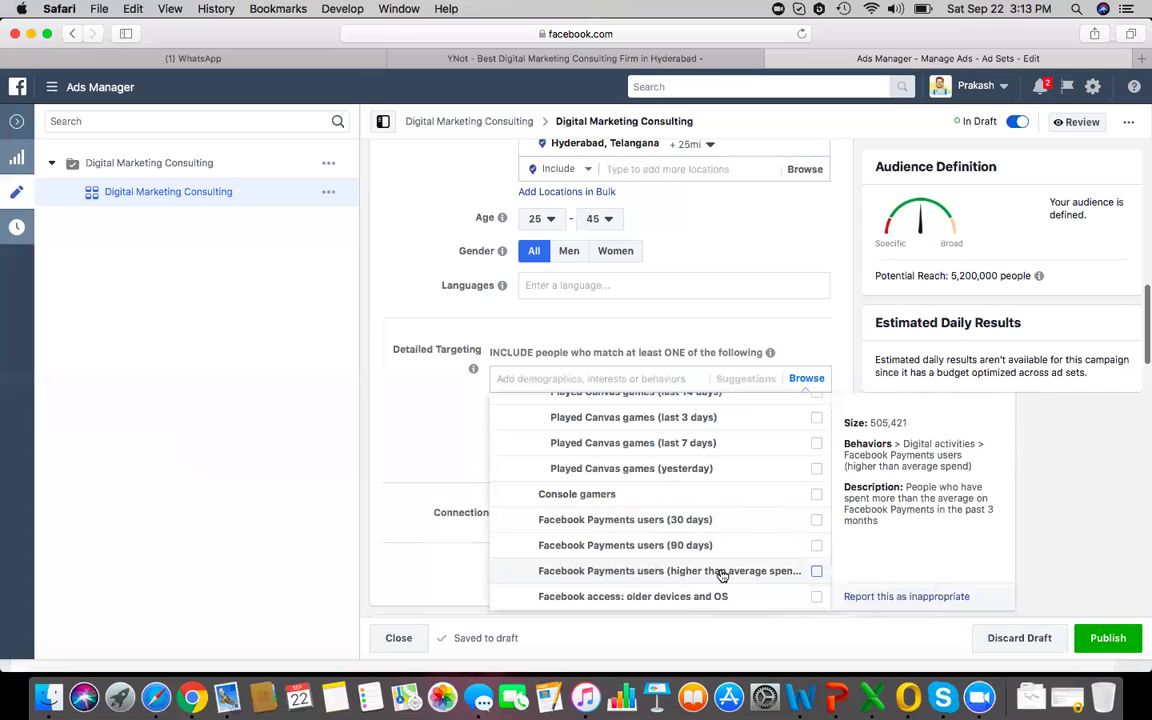
click(722, 576)
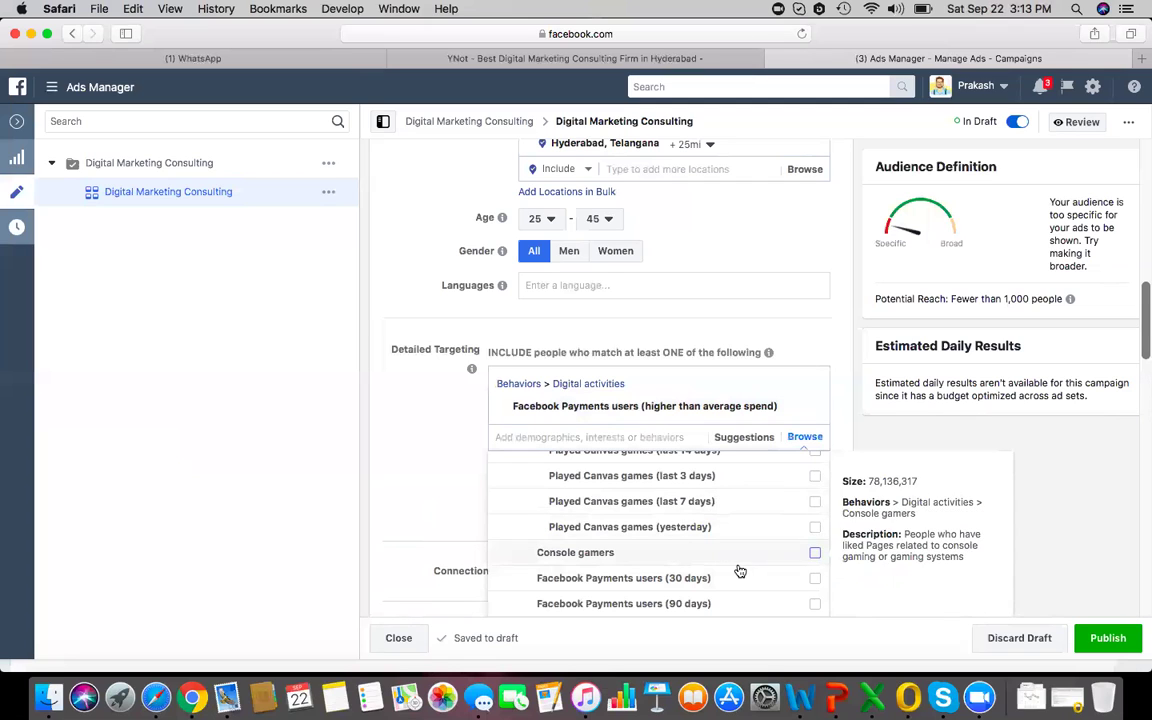
click(815, 584)
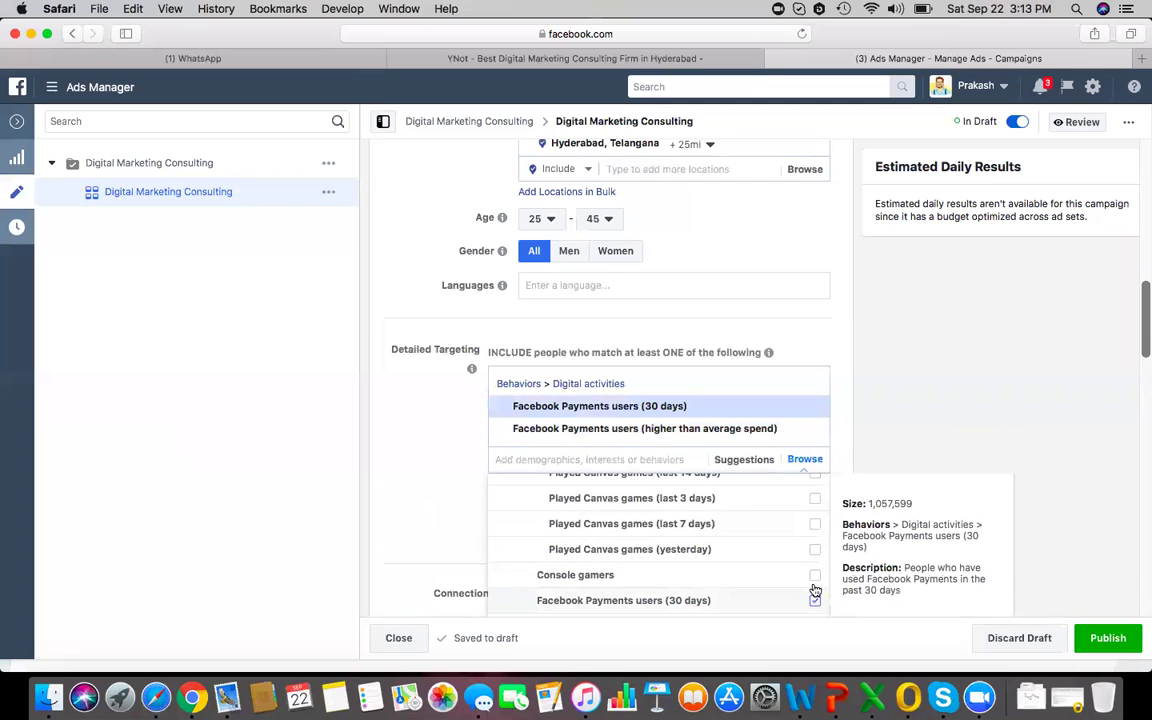
scroll(790, 582, down, 2)
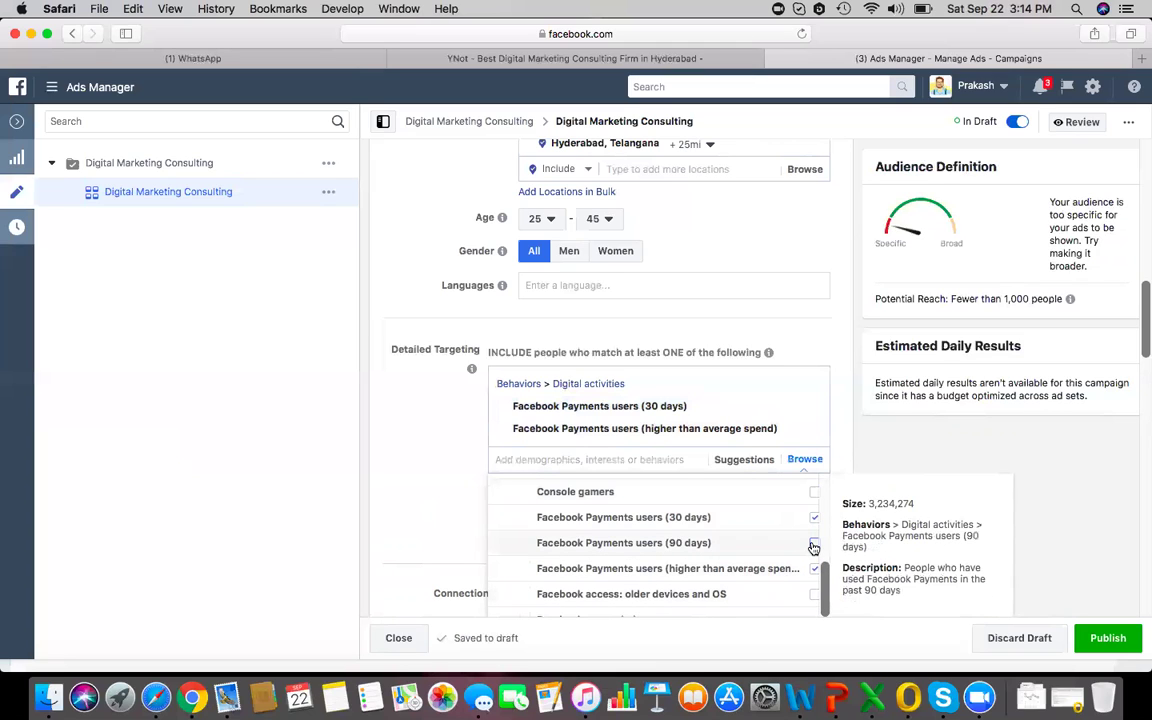
click(814, 545)
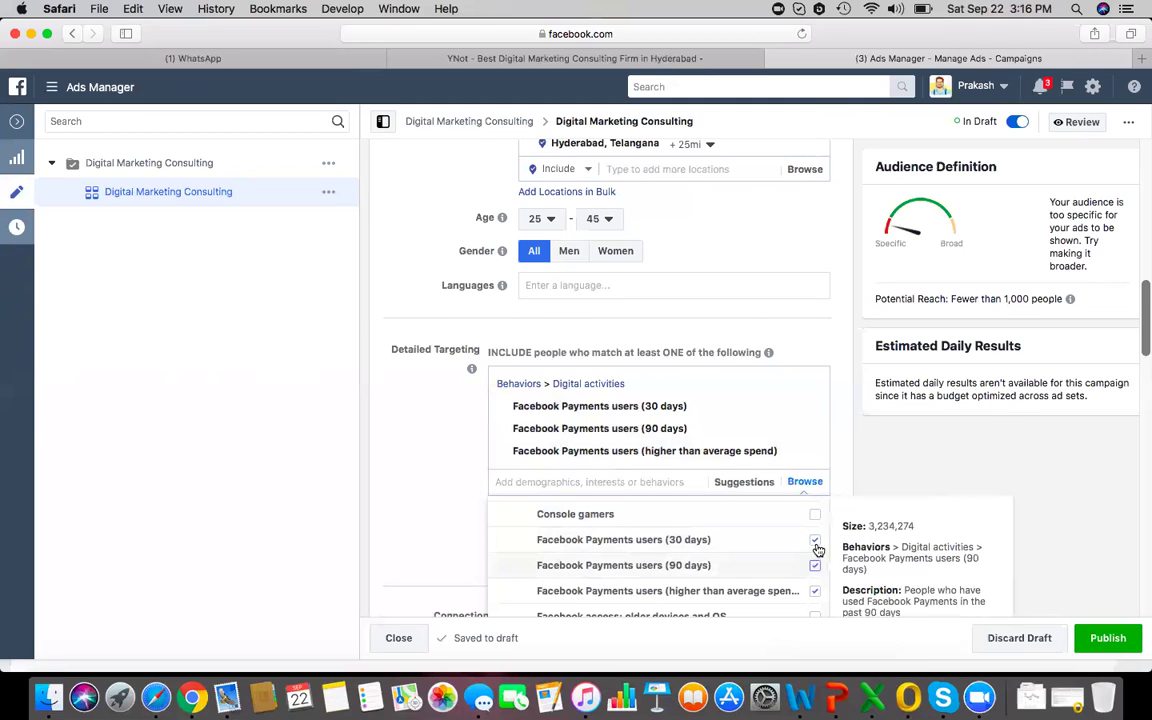
Untick Facebook Payments users (30 days), (90 days) and higher than average spend
click(816, 546)
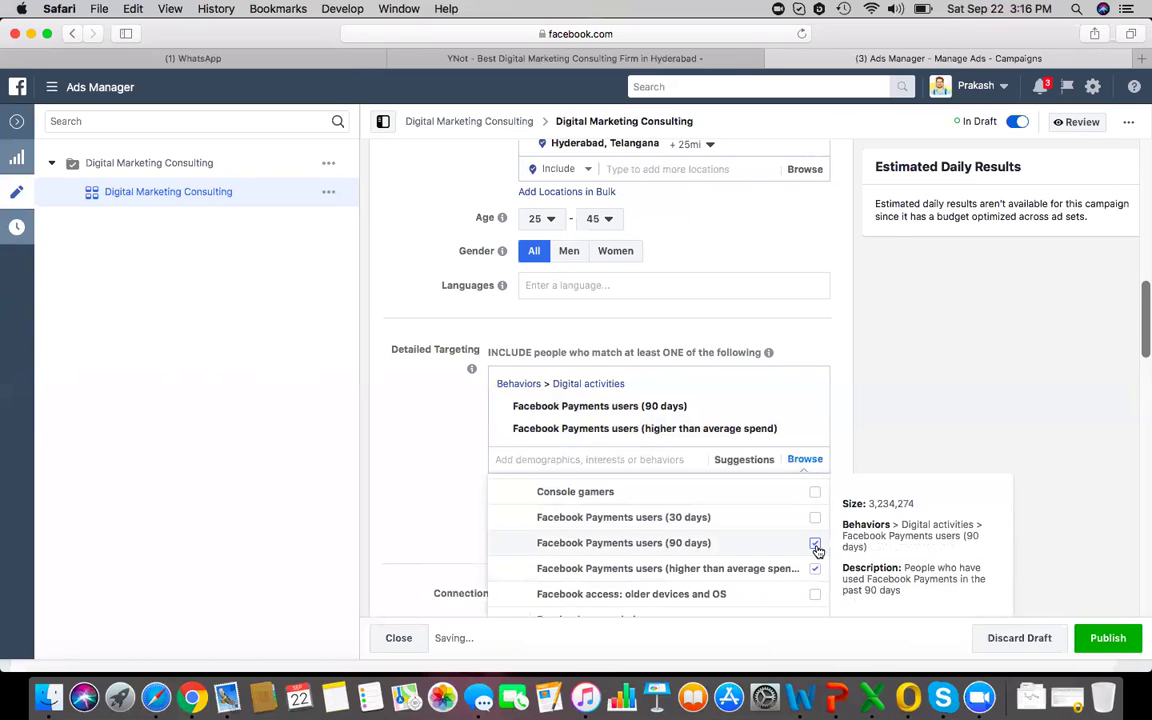
click(815, 545)
click(816, 547)
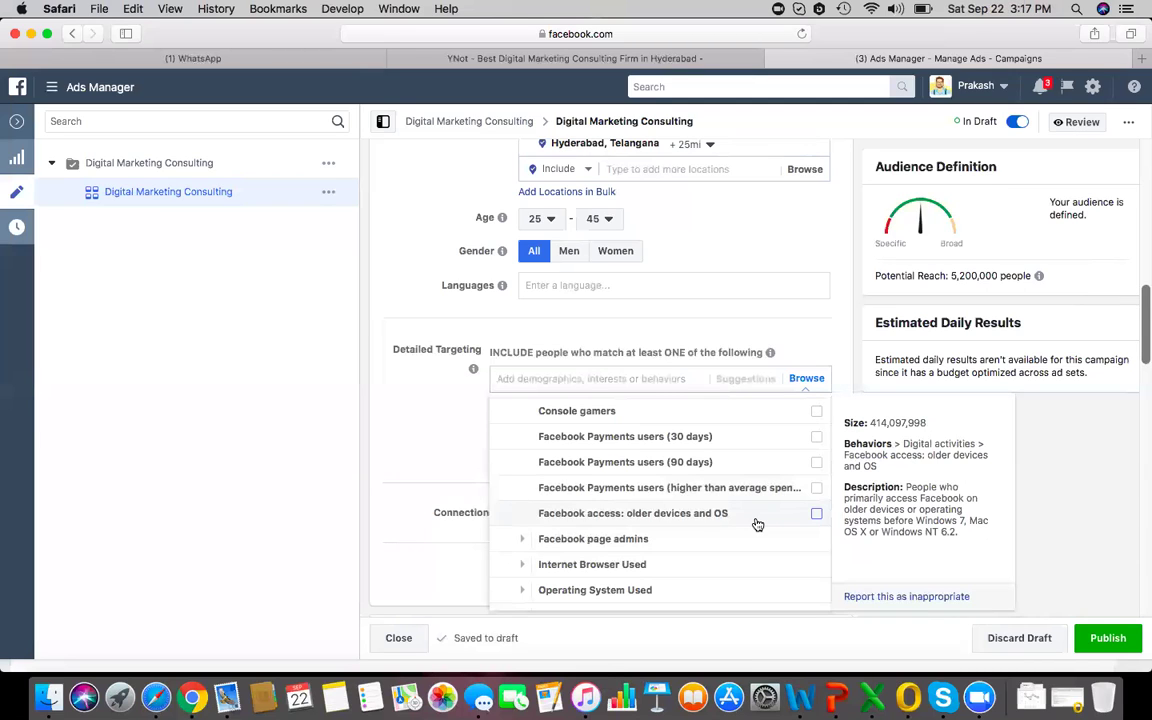
Expand Facebook page admins to list its subcategories, such as Business page admins
click(620, 541)
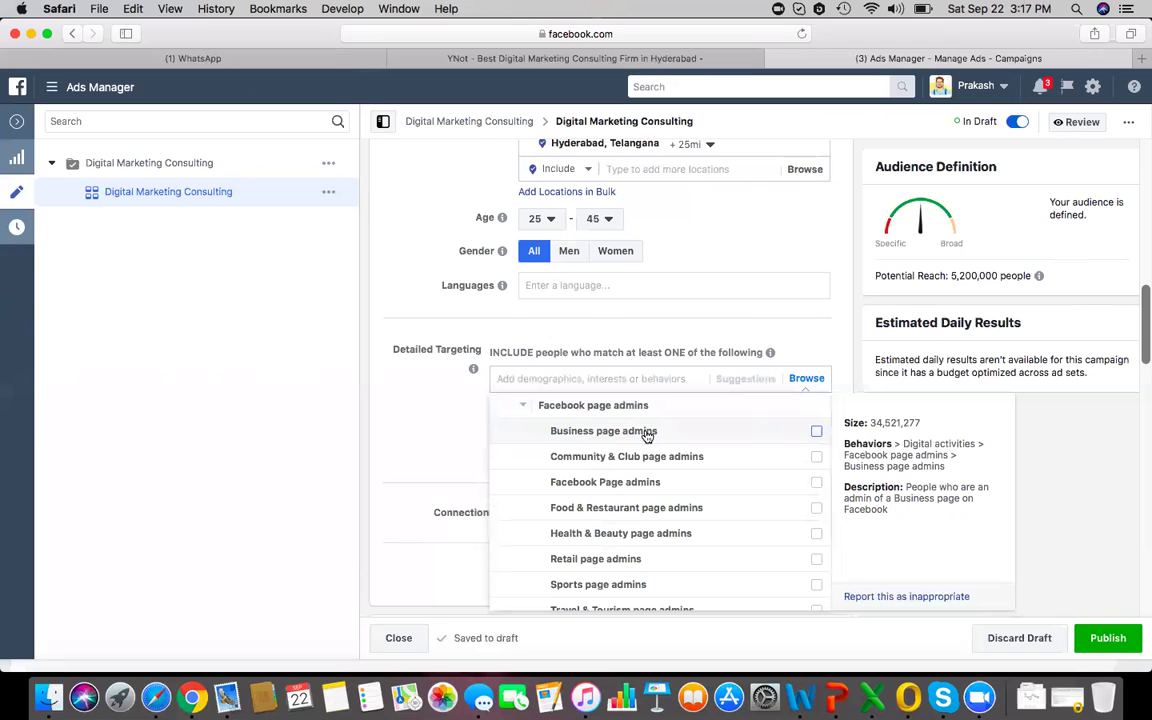
mouse_move(603, 431)
click(816, 431)
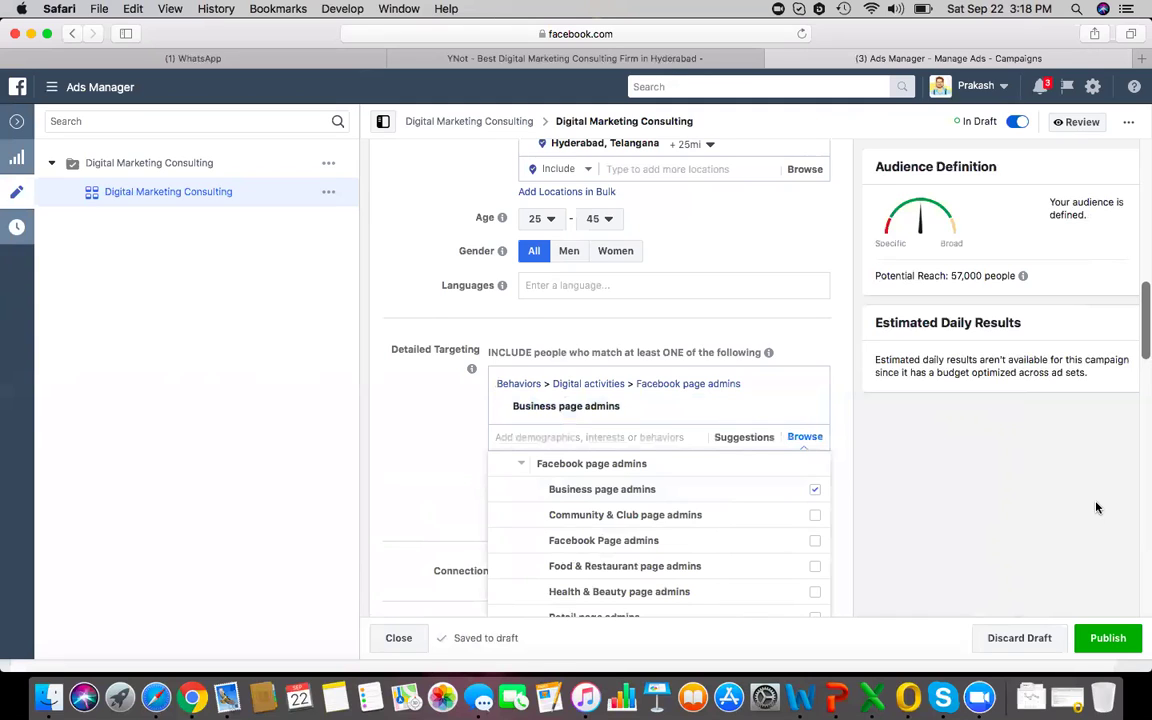
click(814, 491)
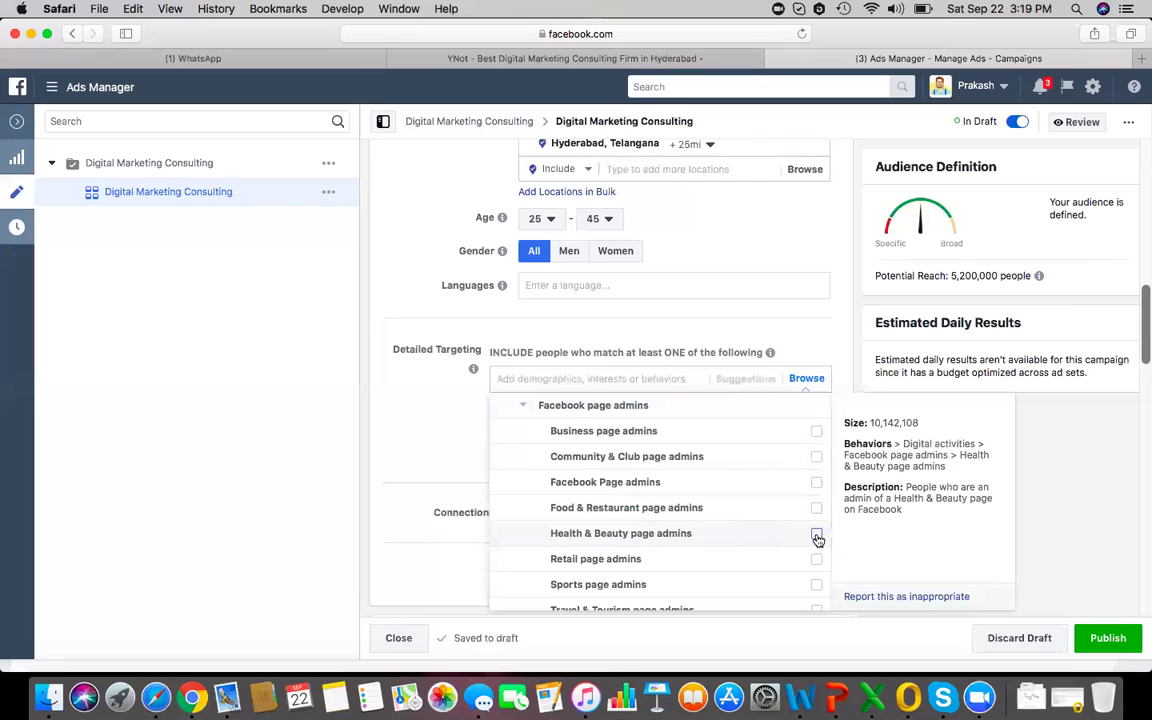
Try Food & Restaurant and Health & Beauty page admins, then target only Sports page admins (reach 9,200)
click(816, 510)
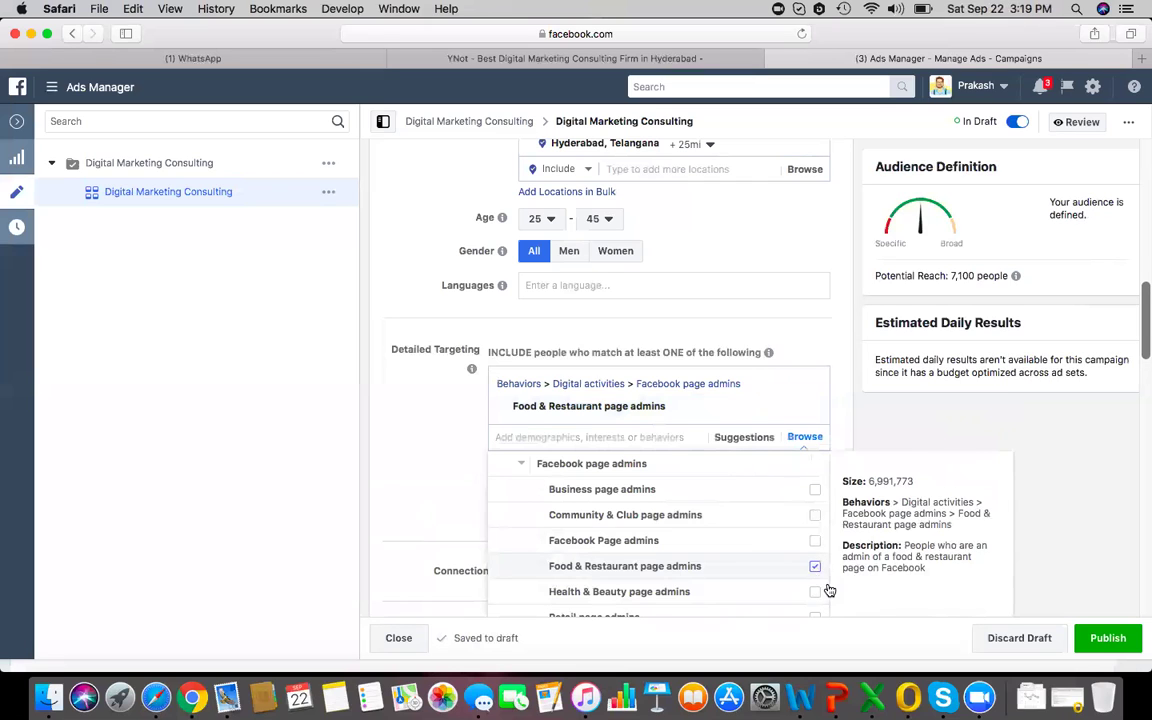
click(816, 567)
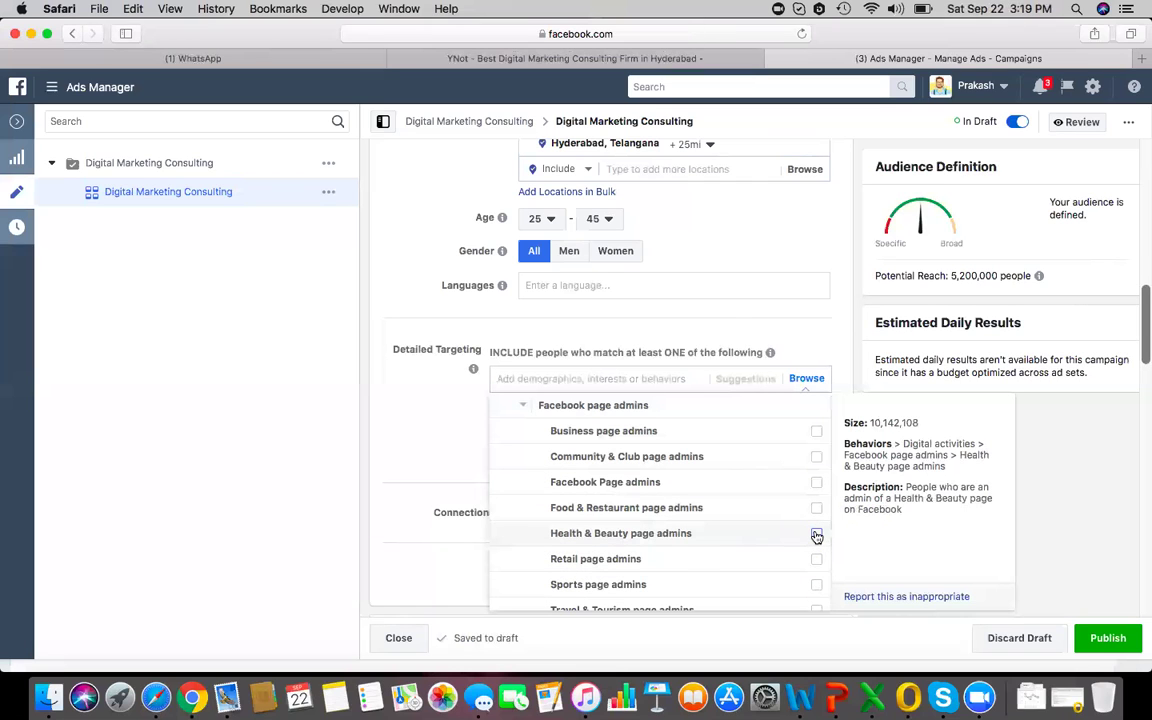
click(816, 535)
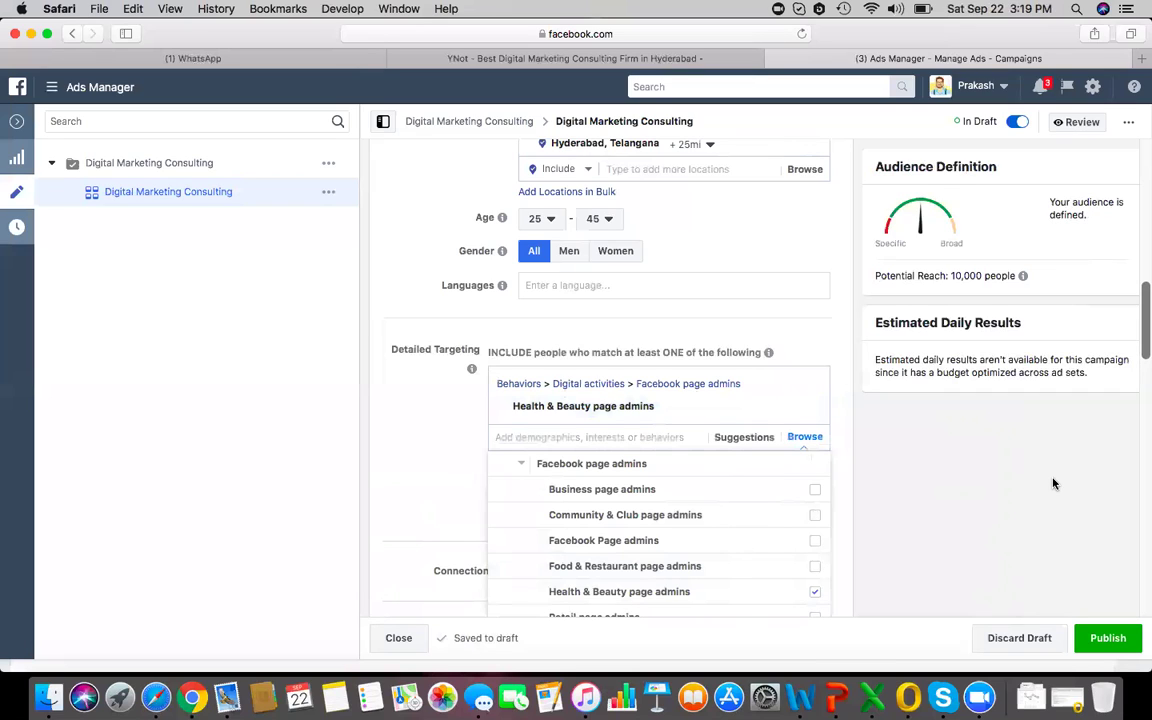
scroll(1053, 484, down, 2)
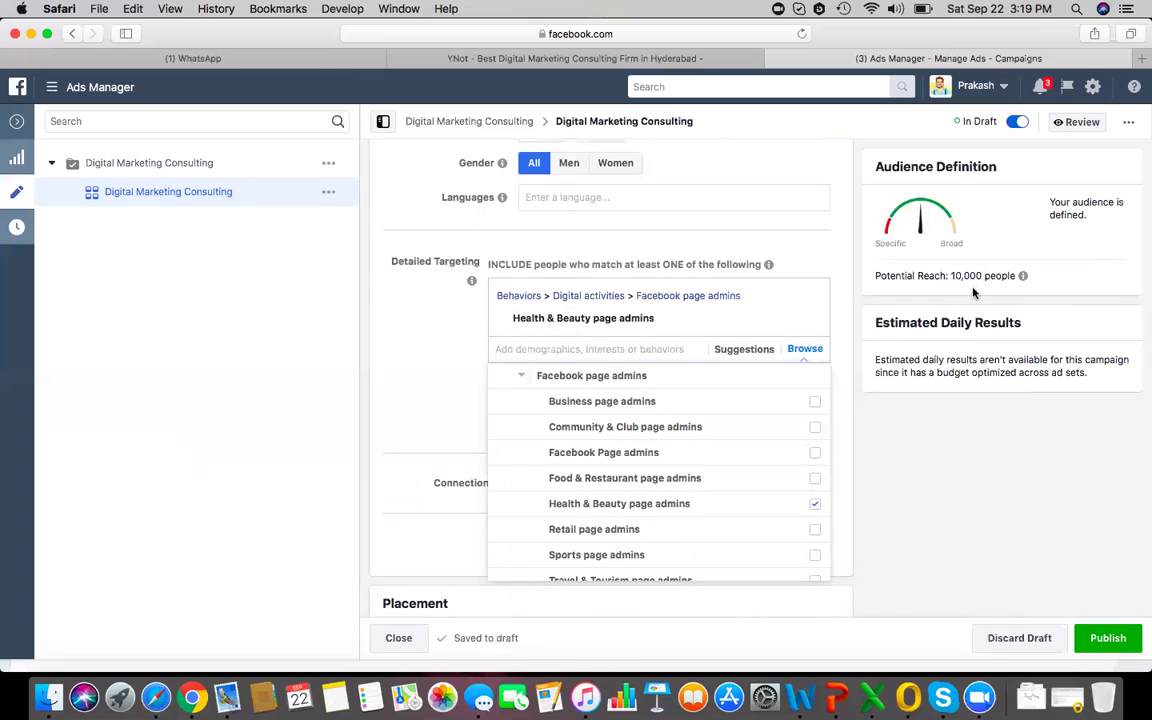
mouse_move(625, 566)
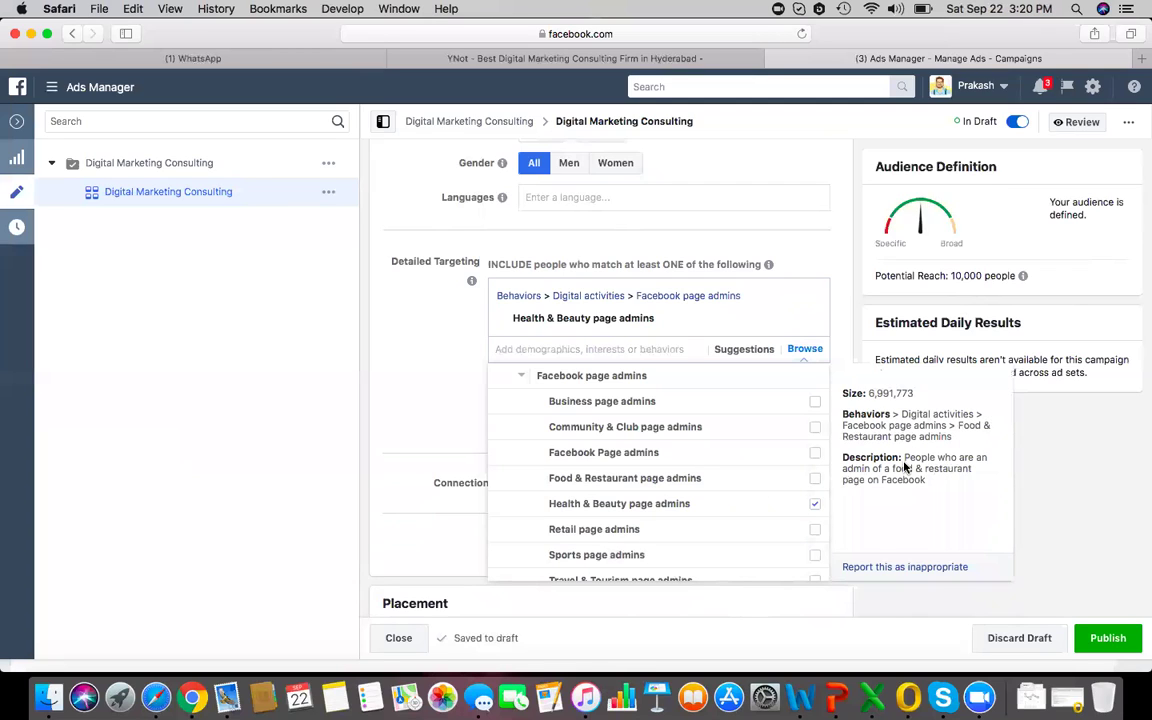
click(816, 506)
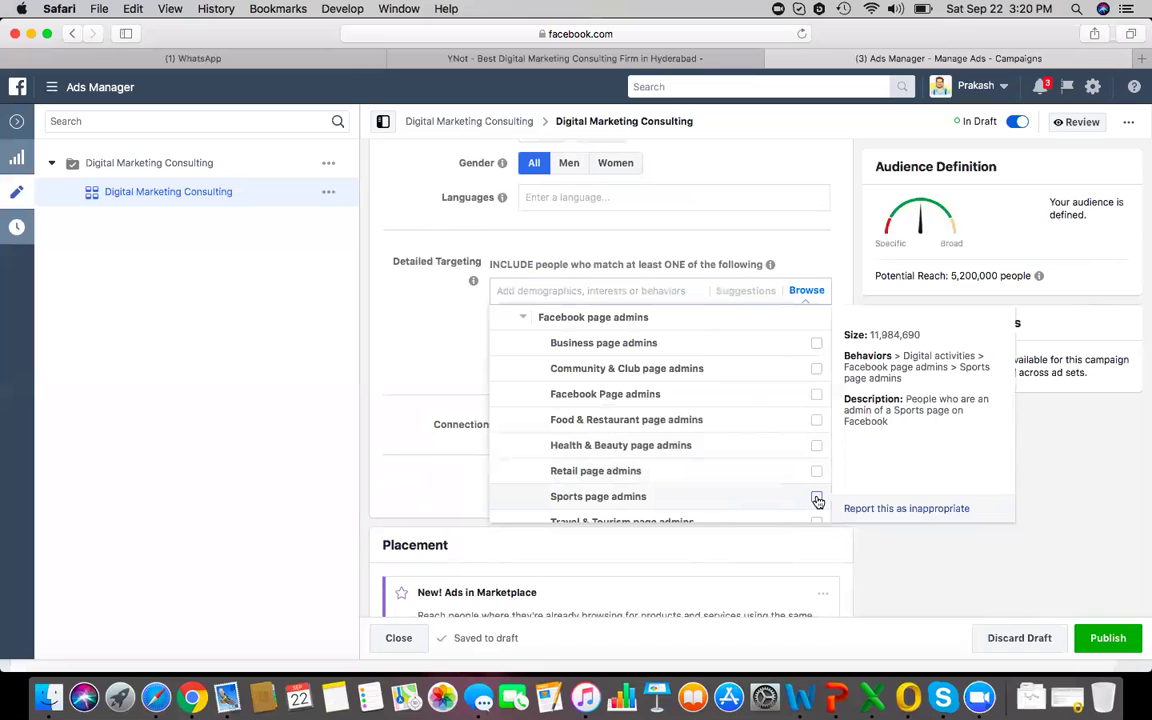
click(816, 497)
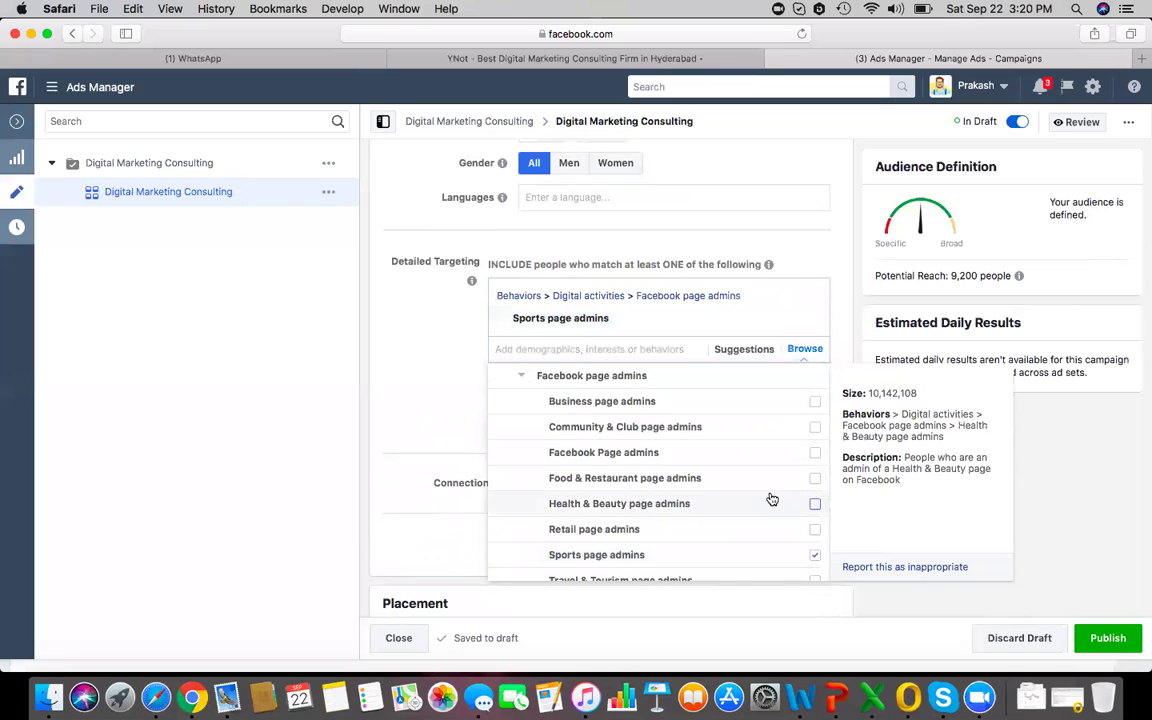
scroll(769, 499, down, 2)
scroll(771, 498, down, 1)
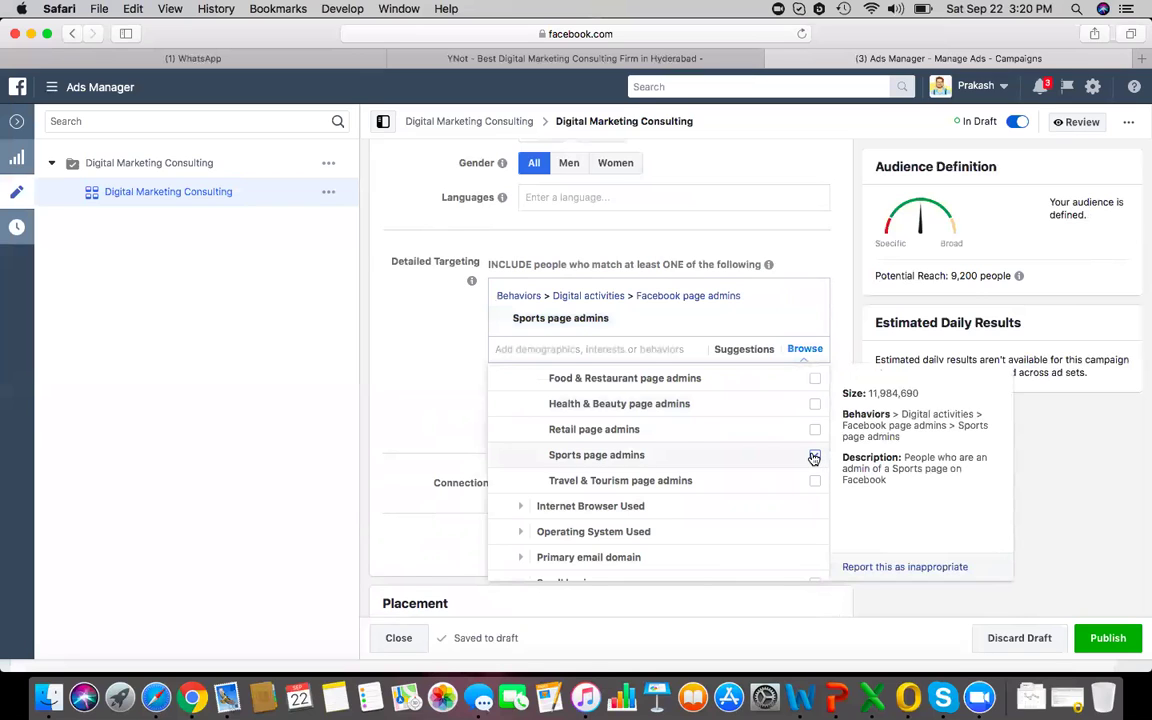
Uncheck Sports page admins, returning potential reach to 5,200,000
click(815, 457)
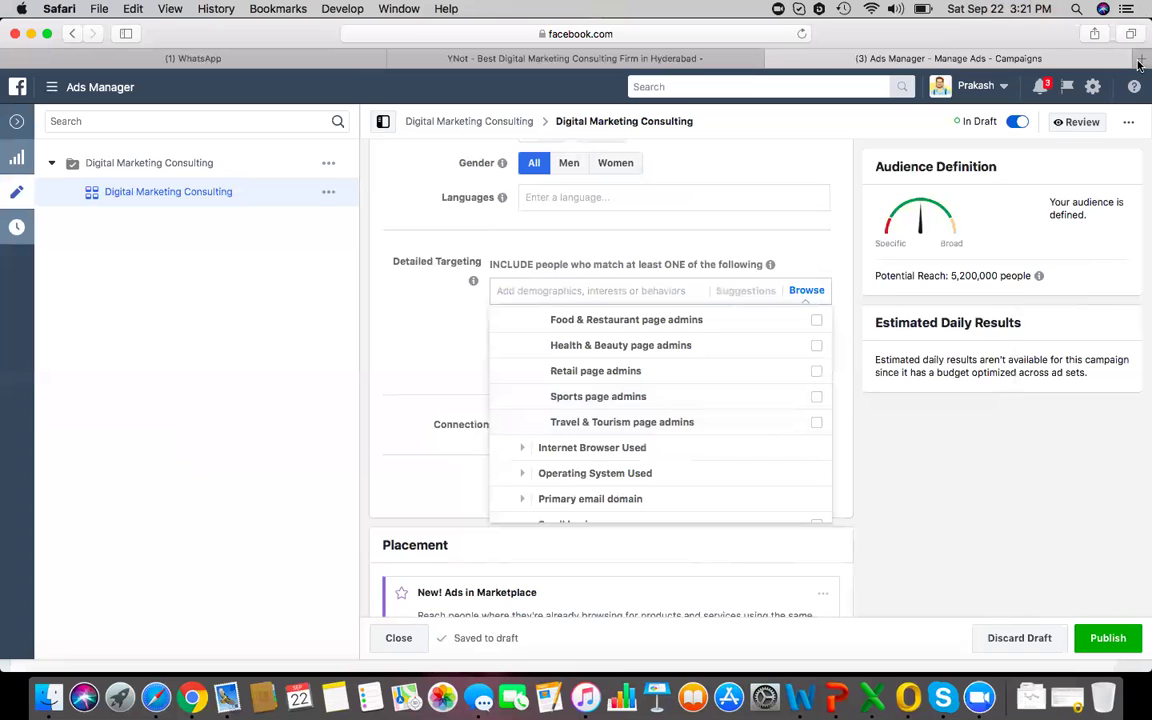
Load facebook.com in a new browser tab
key(super+t)
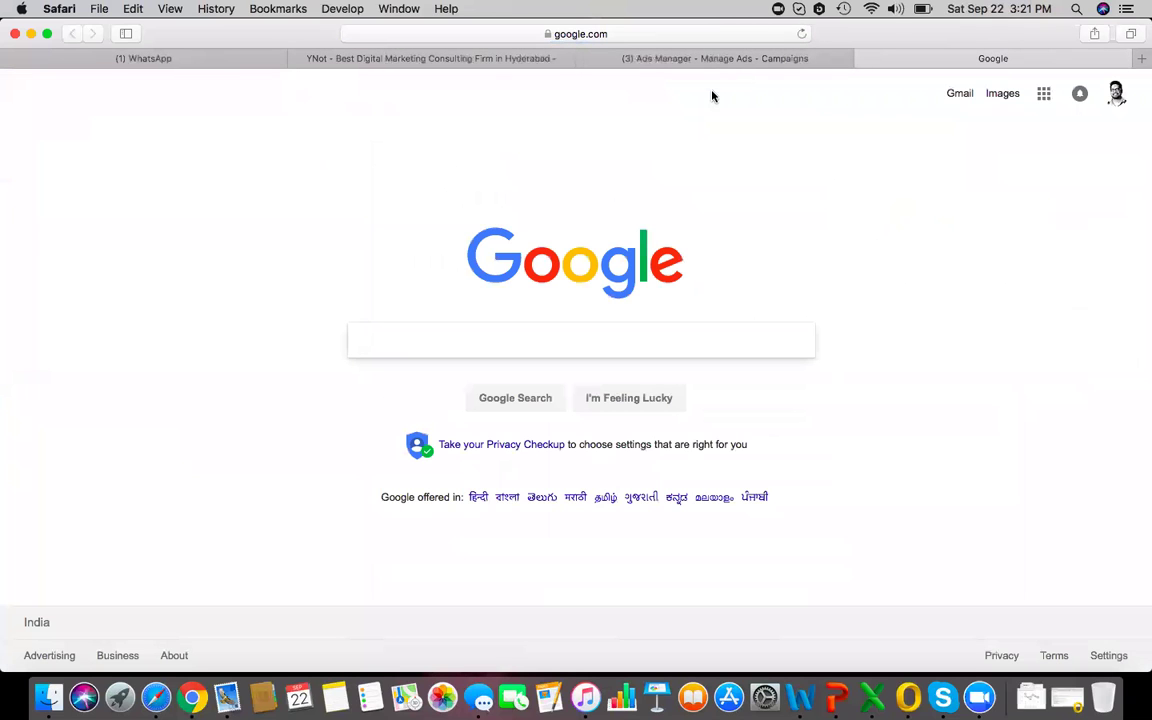
click(715, 36)
text(facebook)
key(Return)
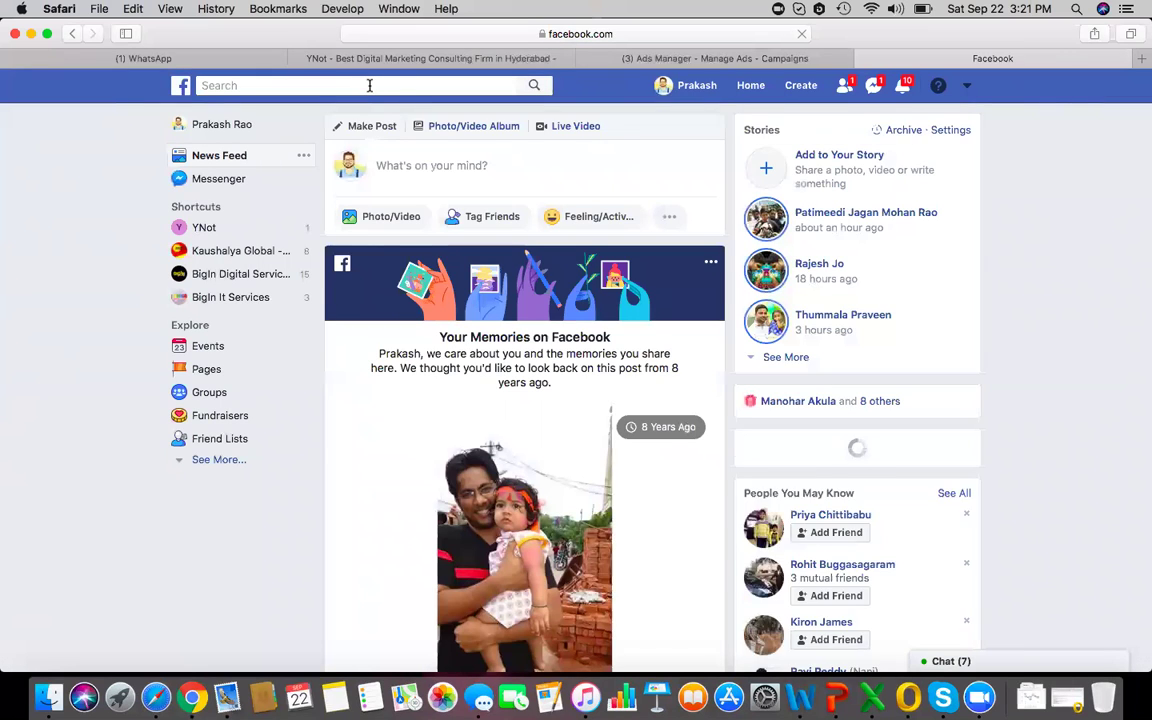
Search Facebook for 'travel and tourism'
click(333, 87)
text(travel and touri)
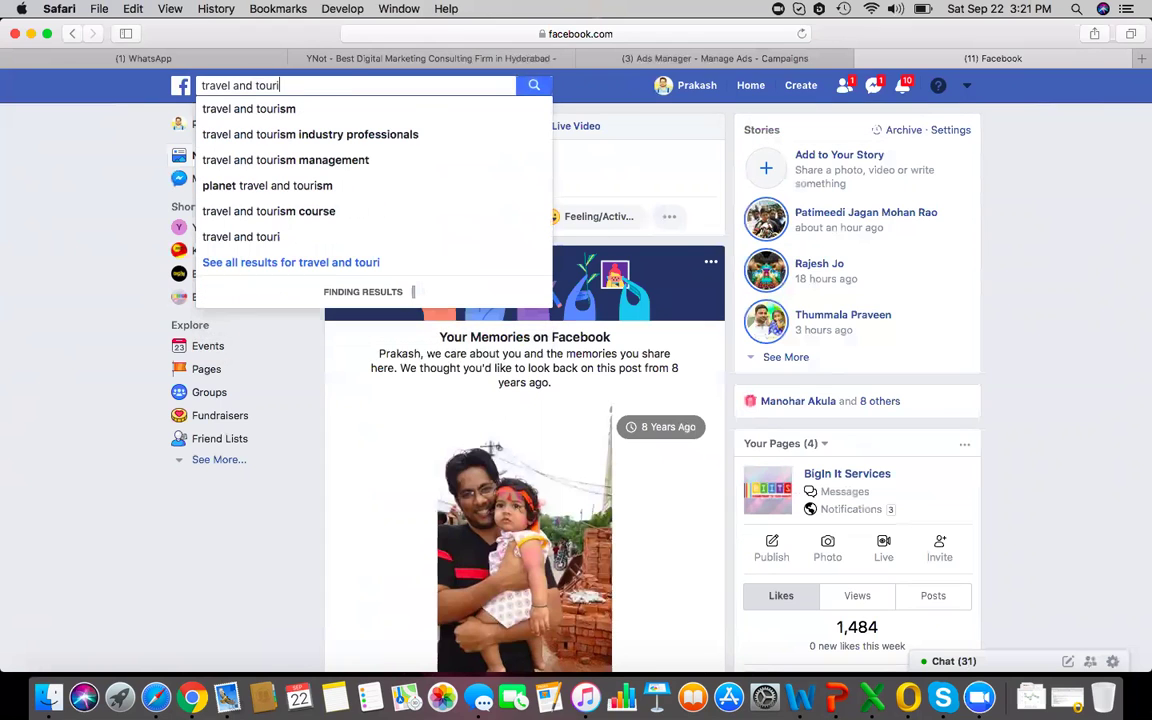
text(sm)
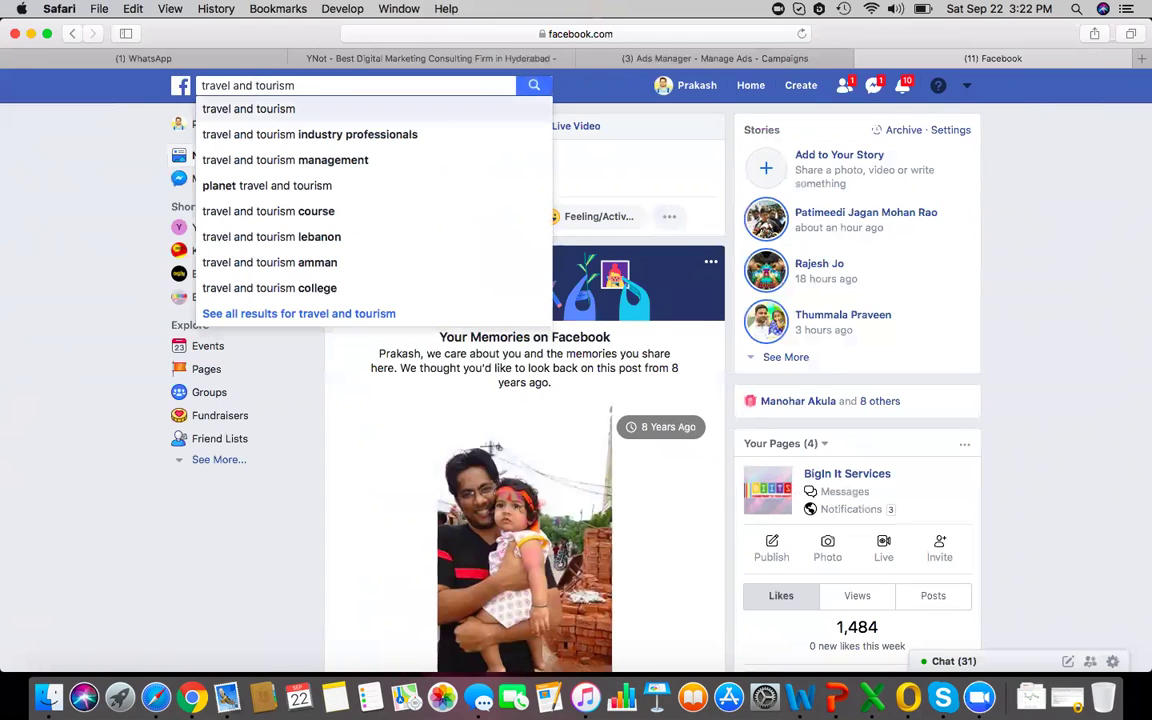
text( fa)
key(BackSpace)
key(BackSpace)
text(pa)
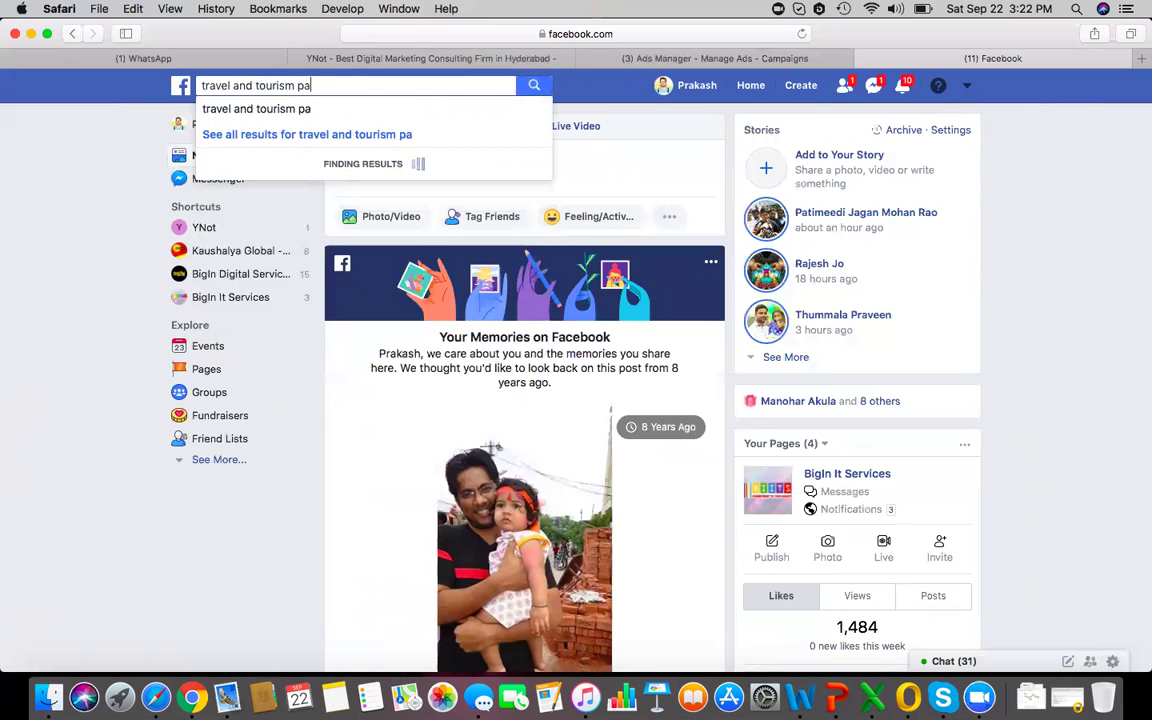
text(ge)
key(BackSpace)
key(BackSpace)
key(BackSpace)
key(BackSpace)
key(BackSpace)
key(Escape)
click(534, 85)
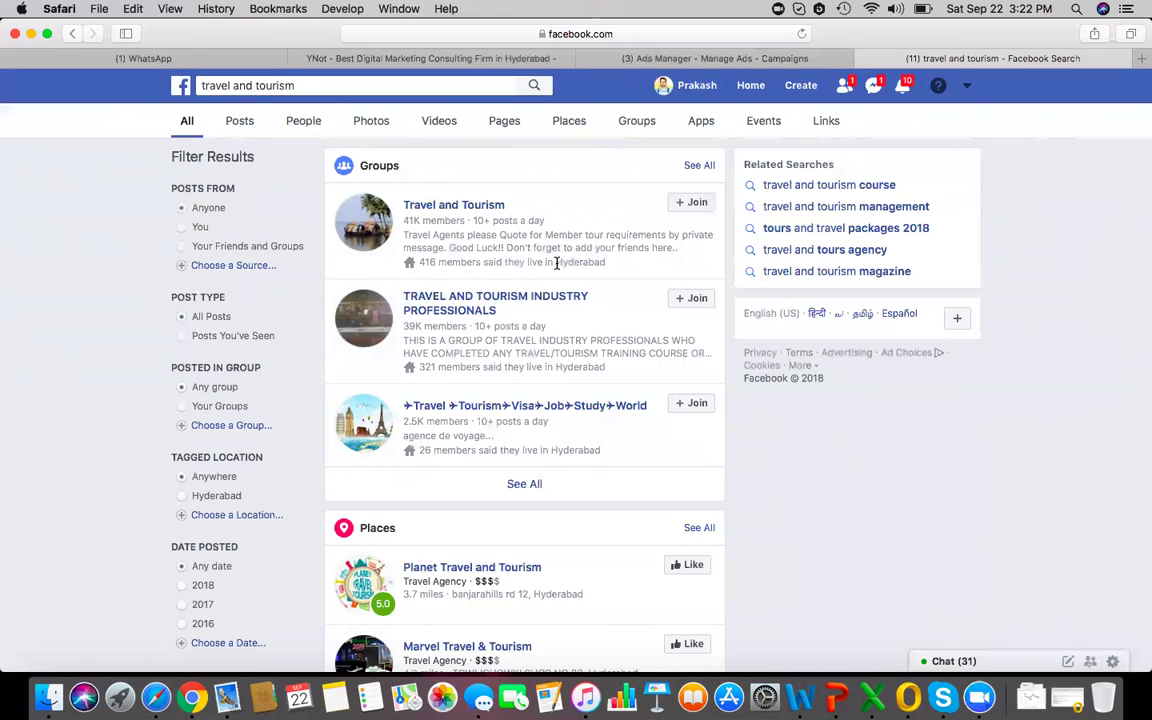
Open three travel group results in new tabs and view the Travel and Tourism group
mouse_move(453, 205)
super+click(481, 206)
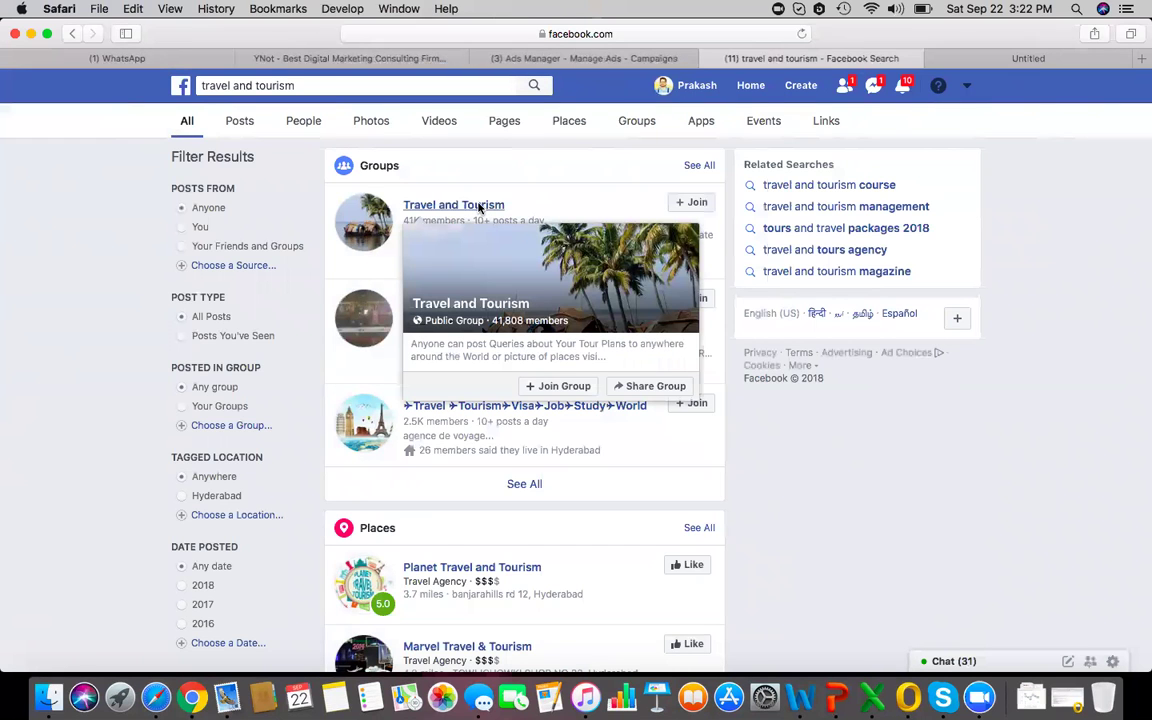
super+click(598, 405)
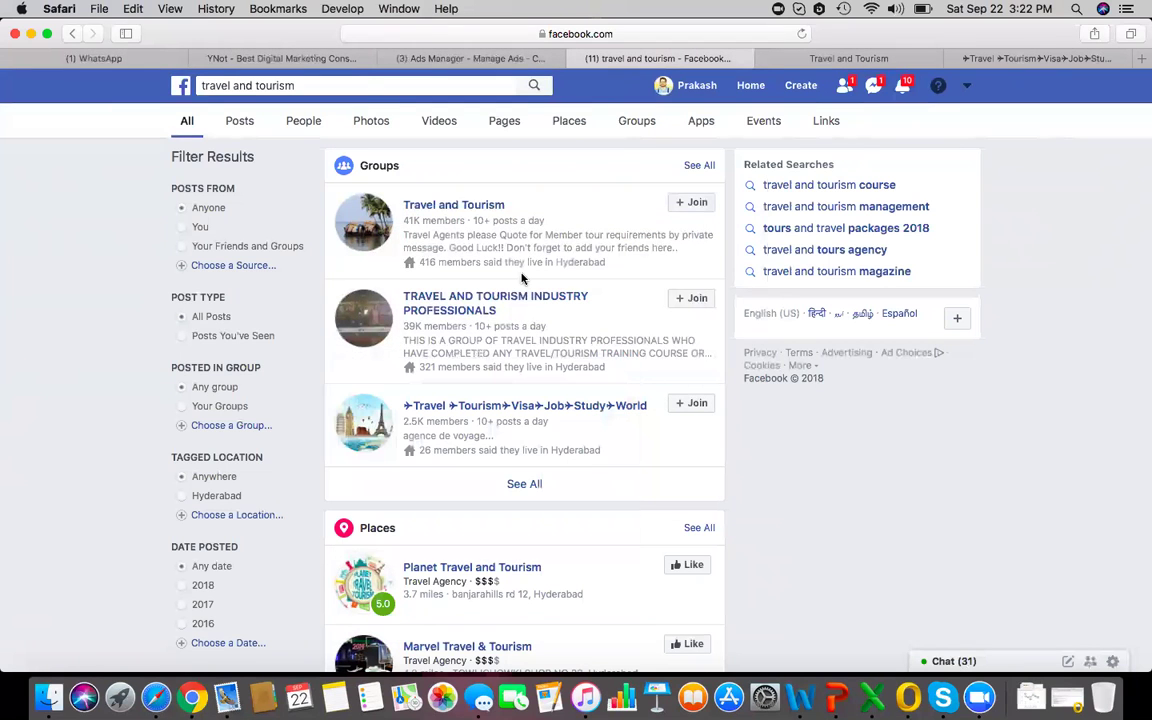
super+click(518, 298)
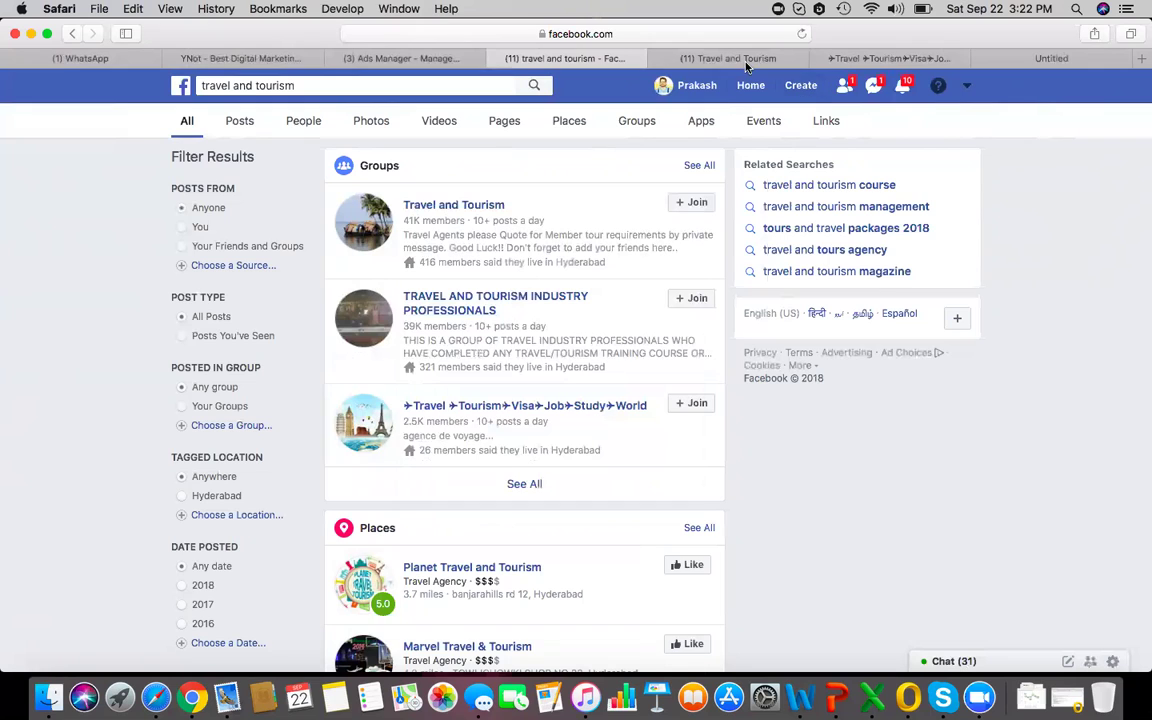
click(738, 58)
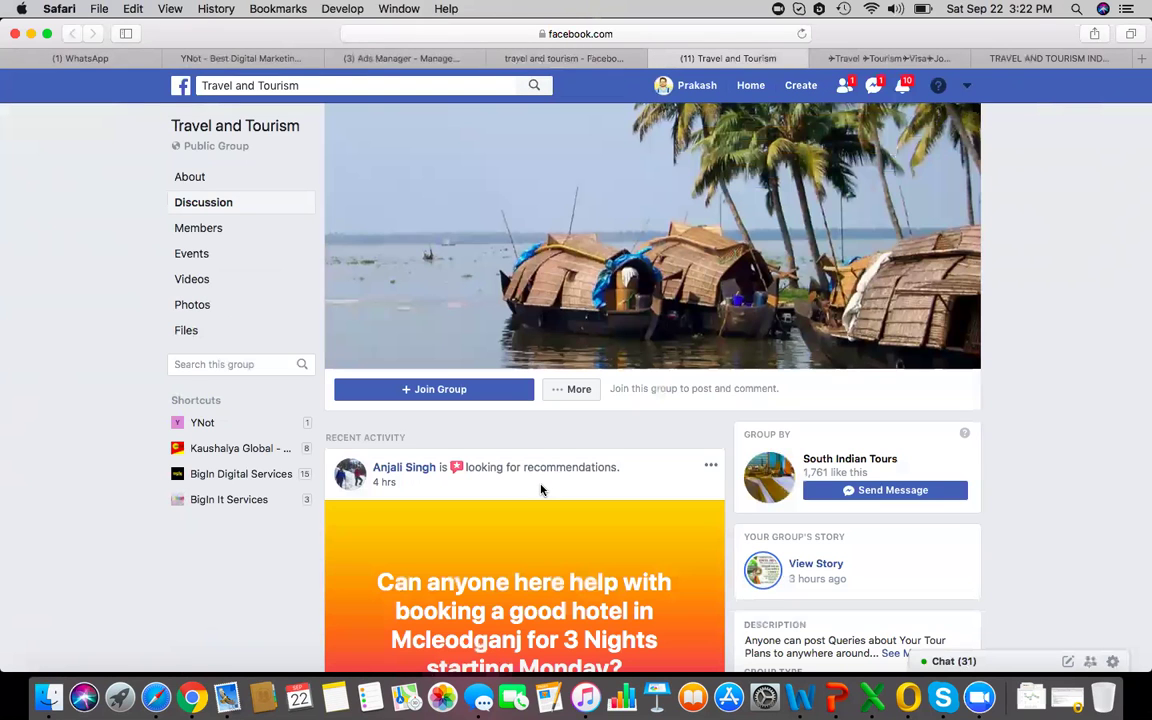
Scroll through the Travel and Tourism group page, then close its tab
scroll(541, 489, down, 2)
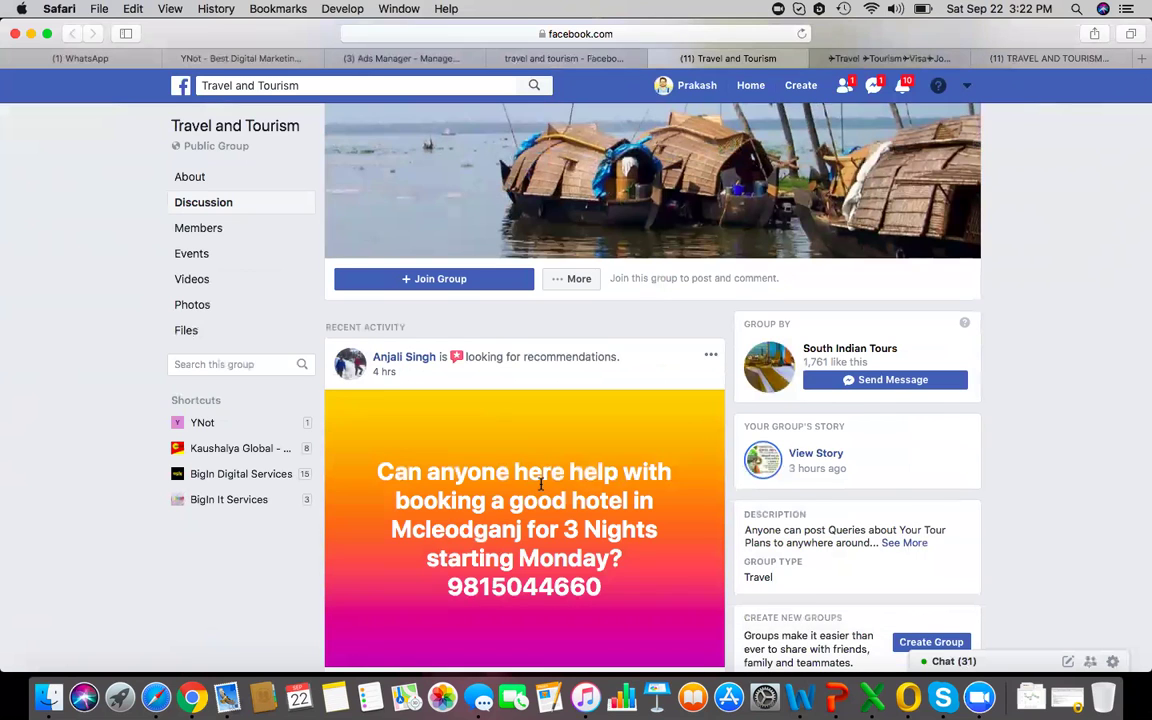
scroll(541, 483, down, 3)
scroll(541, 481, down, 5)
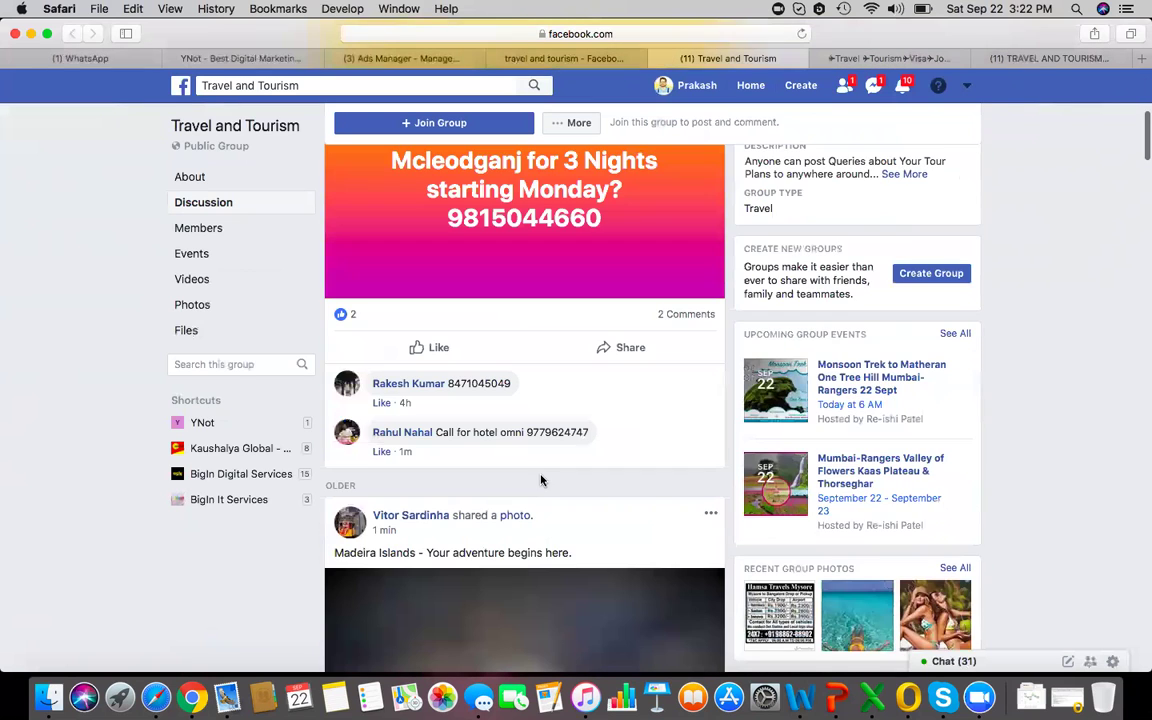
scroll(541, 481, down, 3)
scroll(540, 486, up, 10)
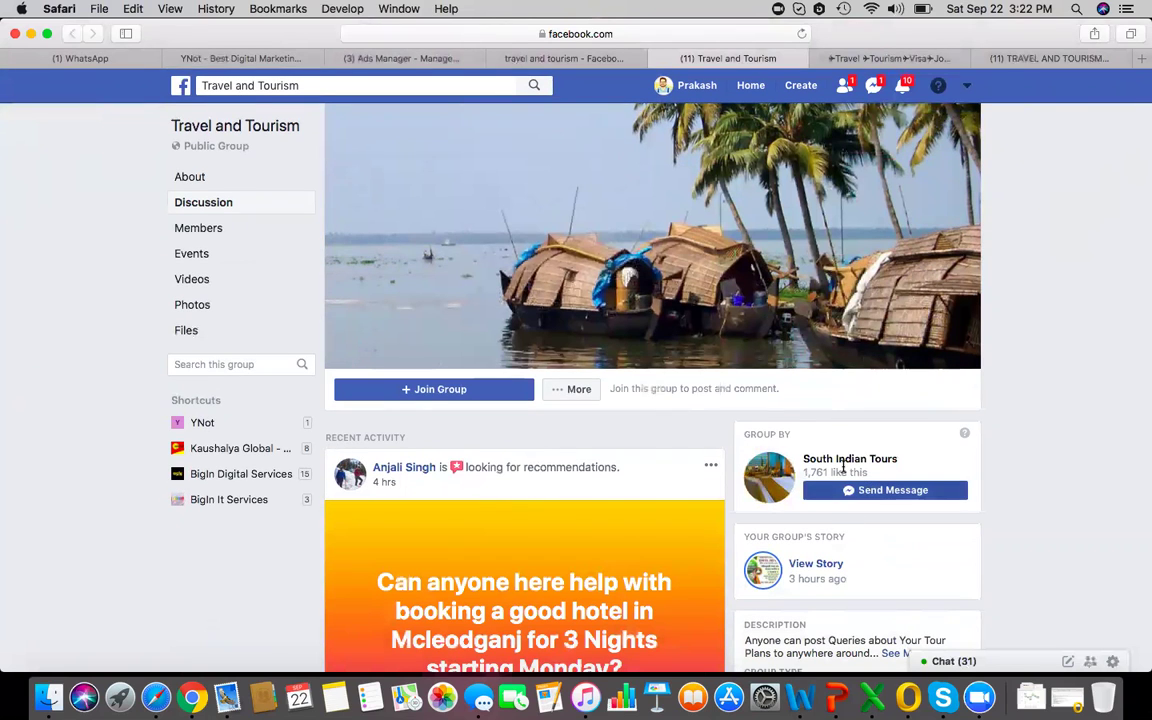
click(660, 58)
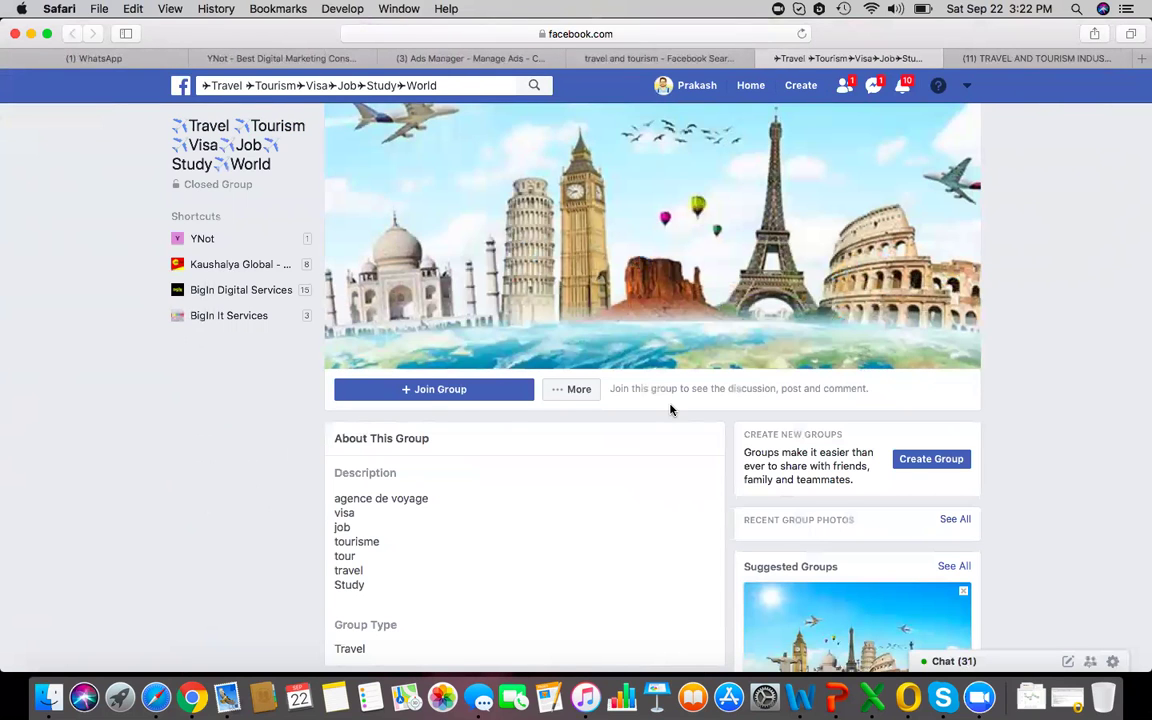
Review the Travel Tourism Visa Job Study World group and close its tab
scroll(670, 408, down, 1)
scroll(670, 408, down, 3)
scroll(670, 408, down, 5)
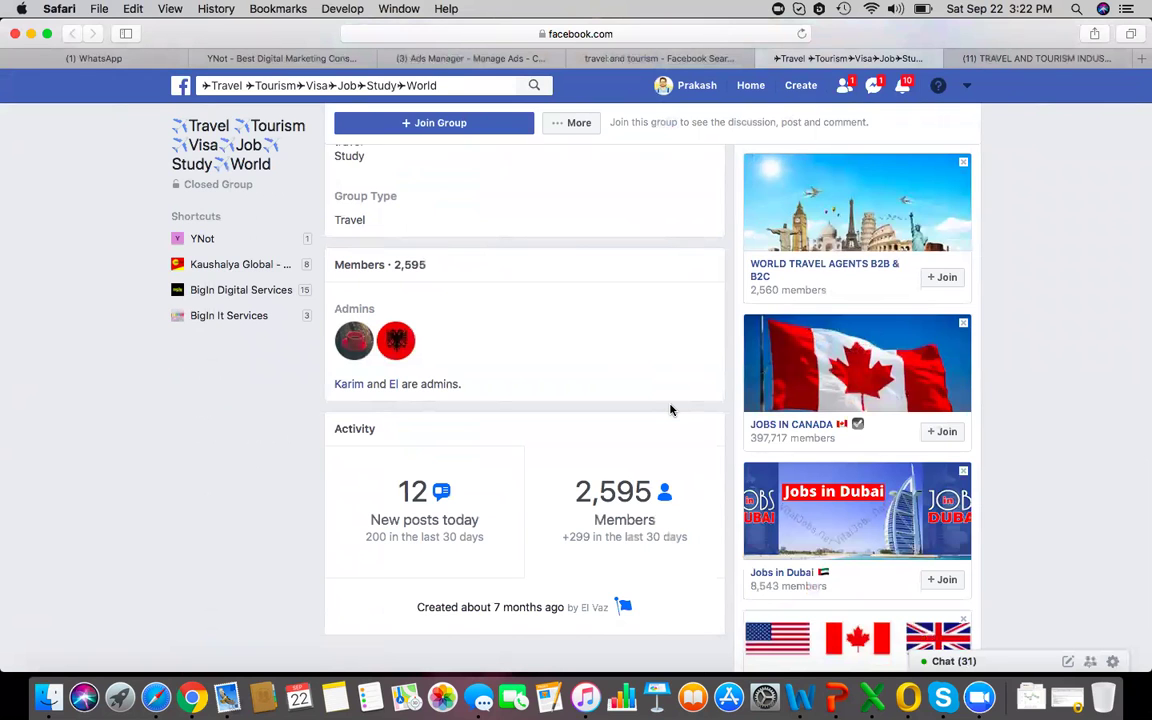
click(765, 58)
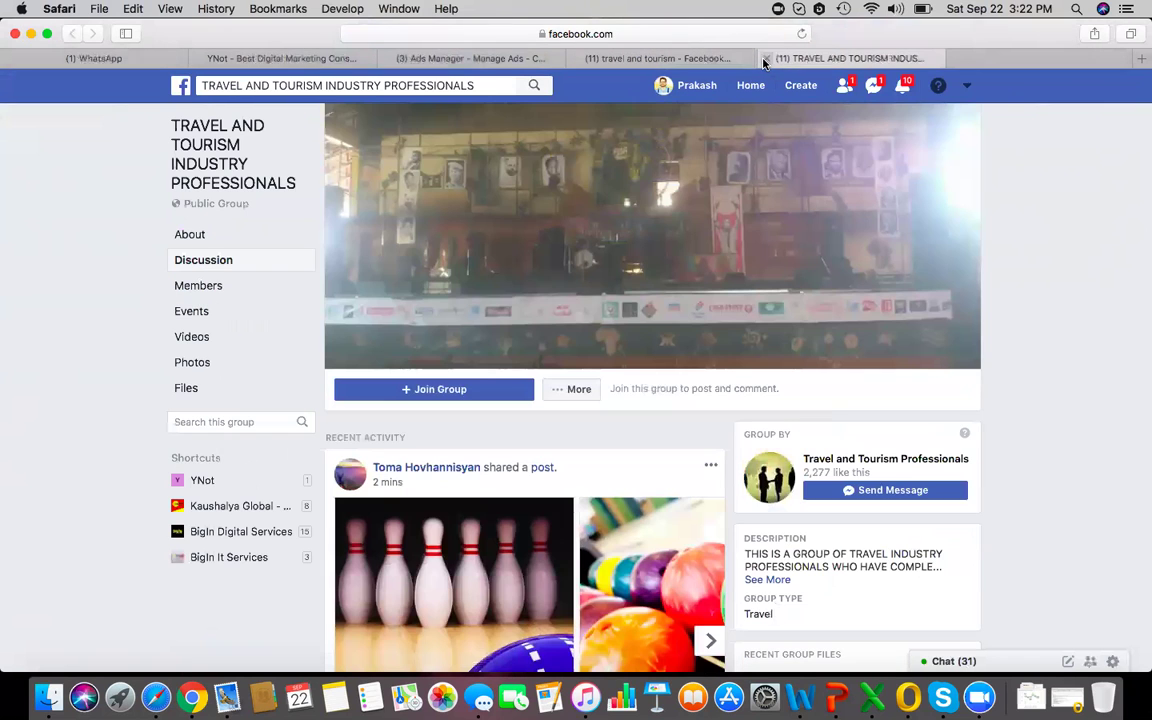
Review the TRAVEL AND TOURISM INDUSTRY PROFESSIONALS group and close it, returning to search results
scroll(688, 390, down, 5)
scroll(688, 390, down, 1)
scroll(688, 390, down, 5)
scroll(688, 389, up, 5)
scroll(688, 389, up, 3)
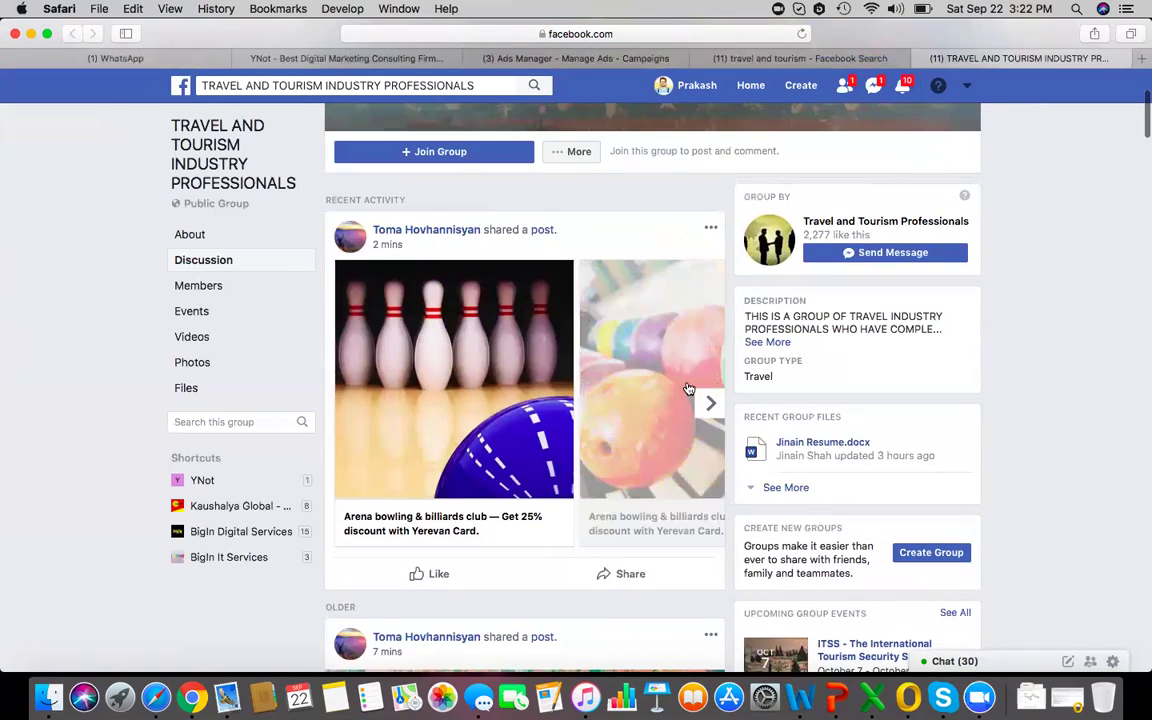
scroll(688, 389, up, 1)
scroll(688, 389, up, 2)
scroll(687, 388, up, 2)
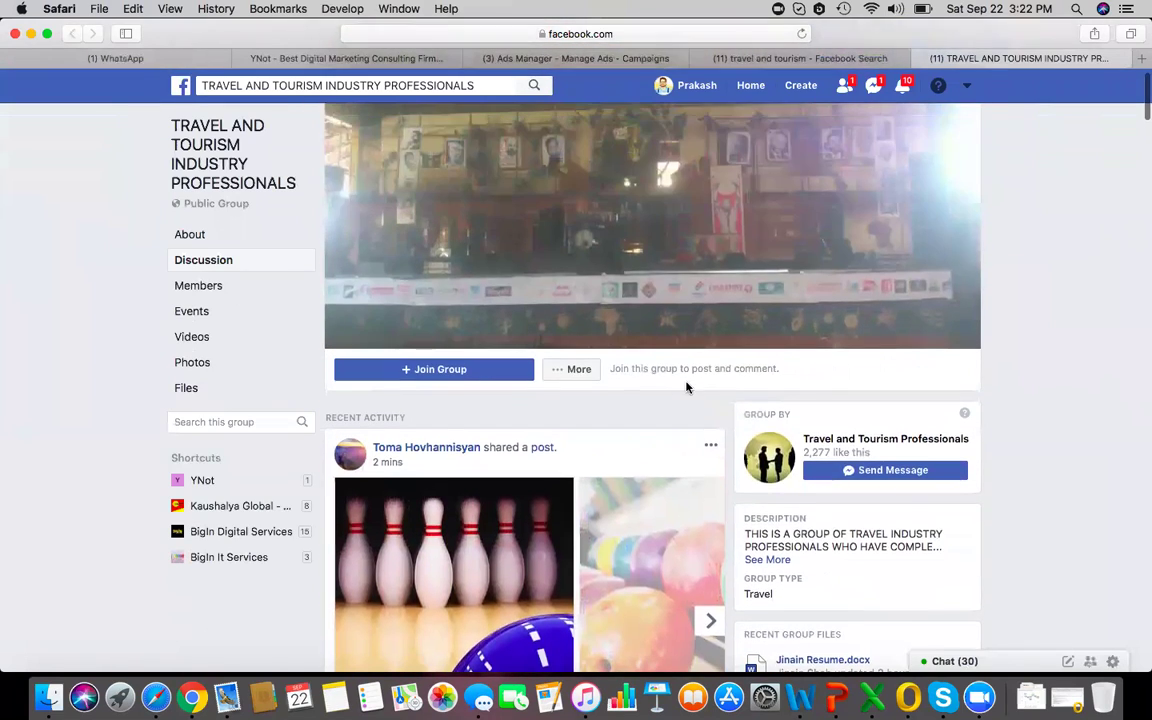
click(921, 59)
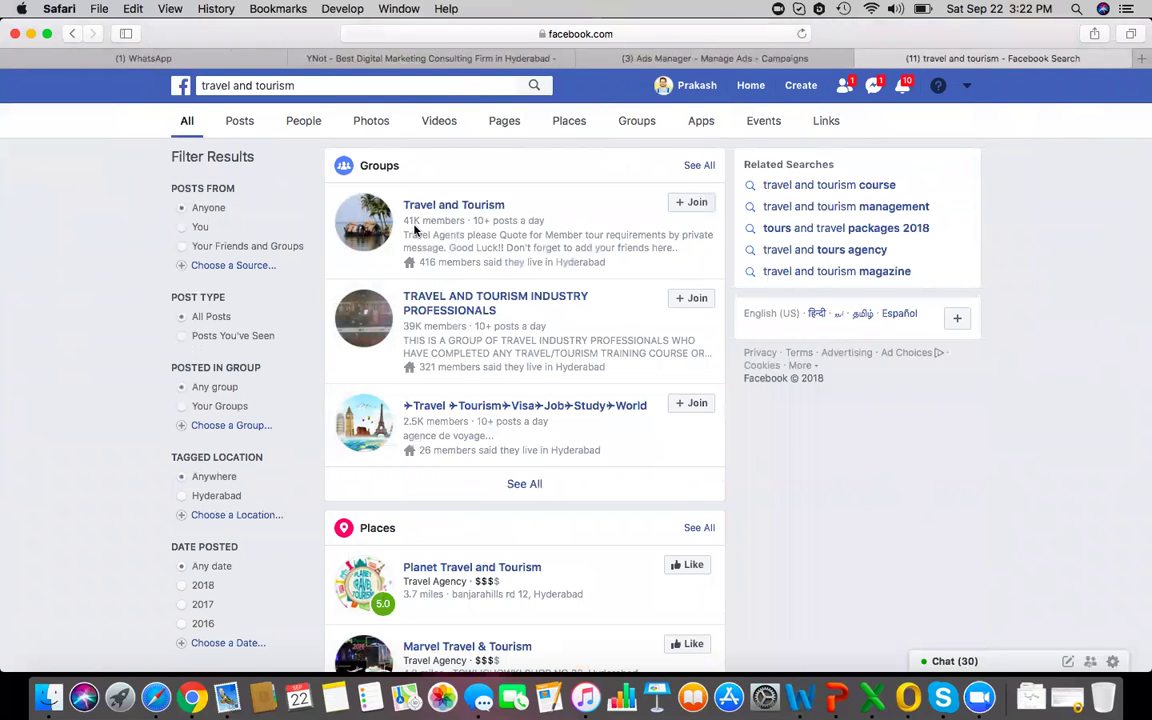
Reopen the Travel and Tourism group in a new tab from its title link
triple_click(463, 205)
right_click(465, 205)
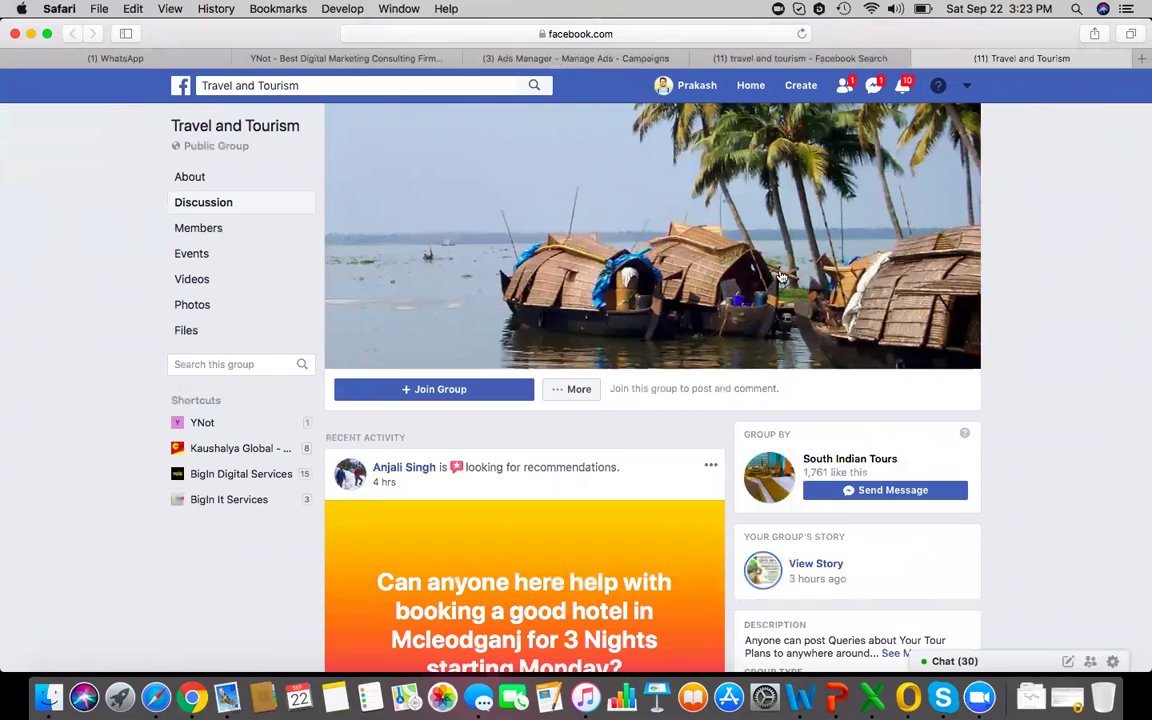
scroll(740, 260, up, 1)
Scroll through the Travel and Tourism group's discussion and recent activity
scroll(737, 258, down, 3)
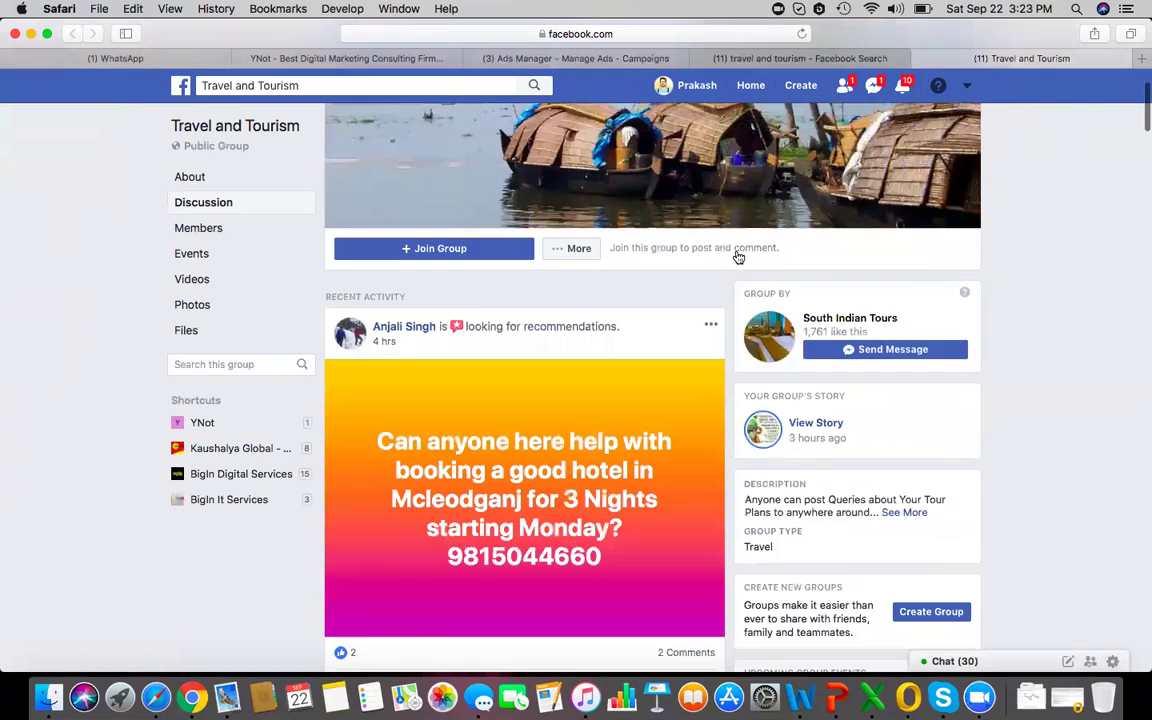
scroll(737, 258, down, 4)
scroll(737, 258, down, 4)
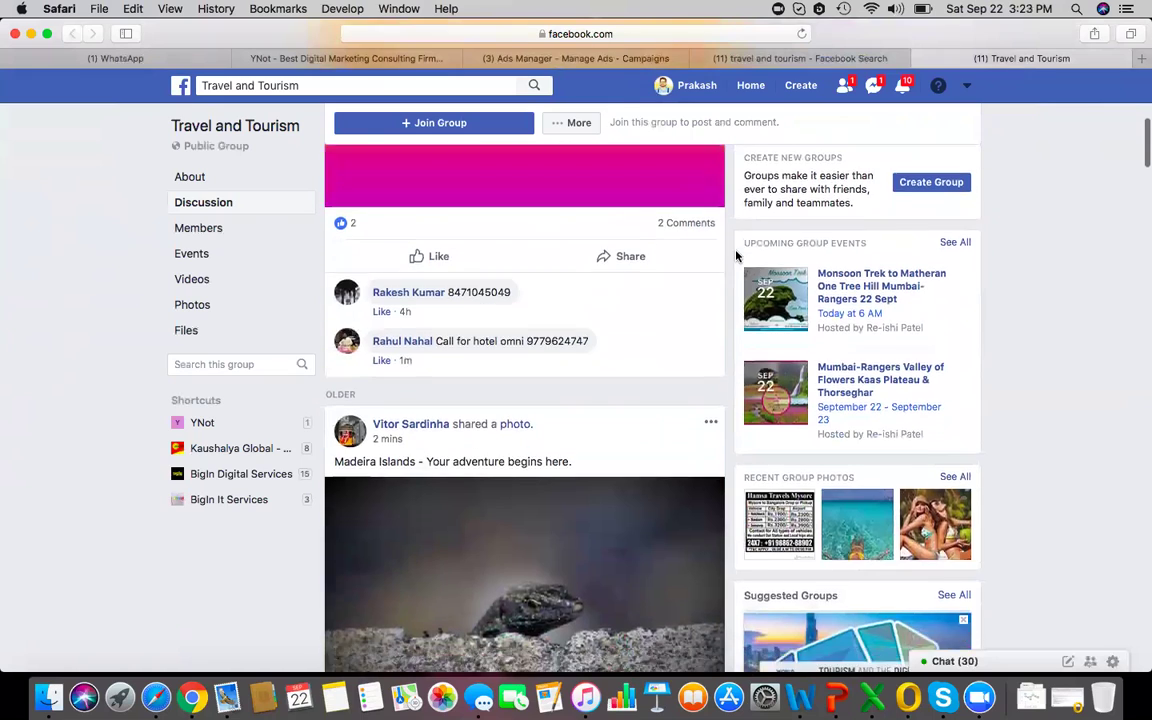
scroll(737, 257, down, 7)
scroll(737, 257, down, 5)
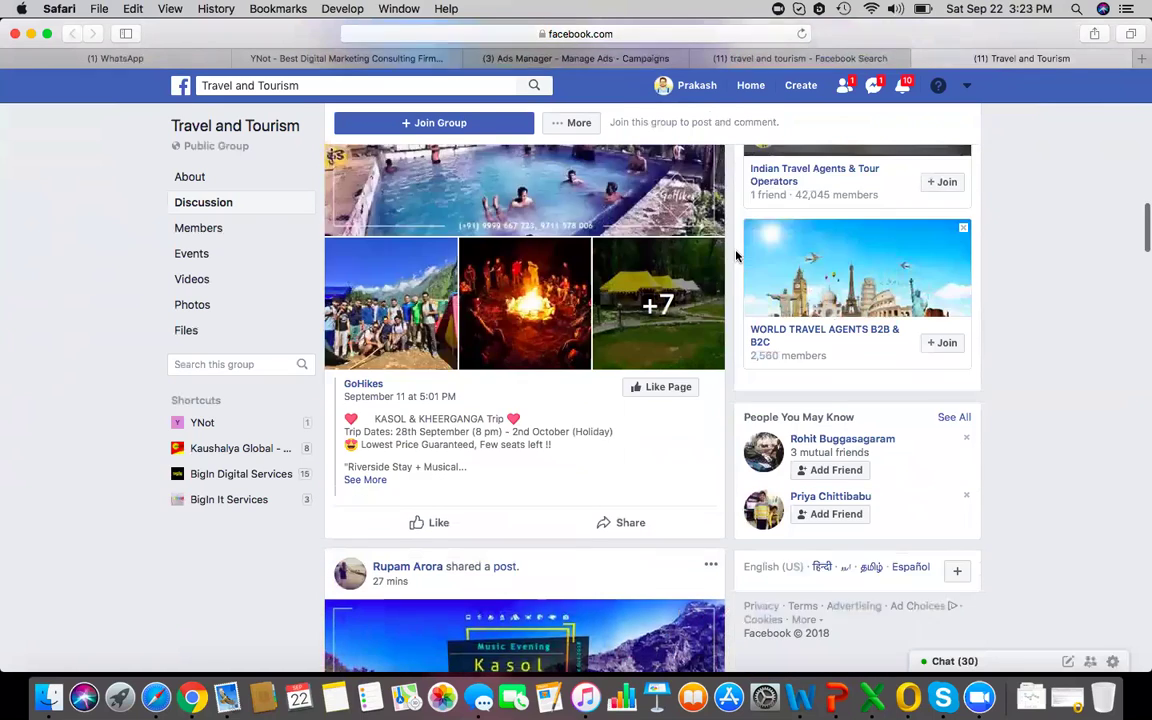
scroll(737, 257, down, 2)
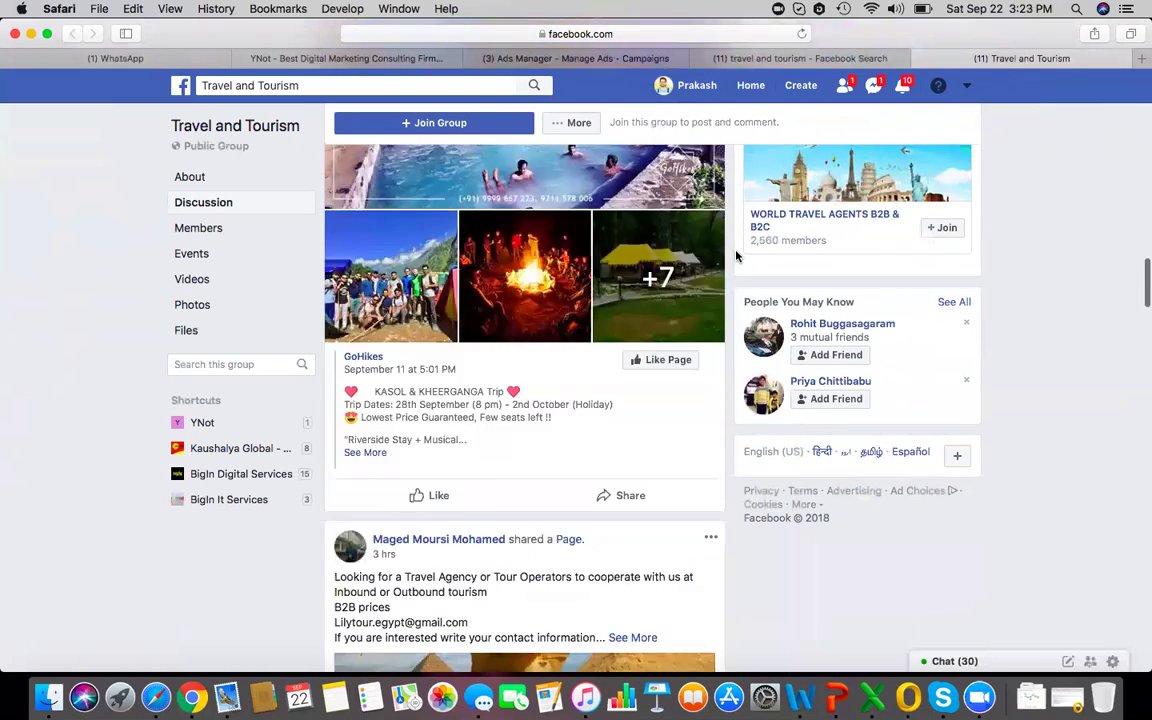
scroll(737, 257, down, 2)
scroll(737, 257, down, 1)
scroll(737, 257, down, 1)
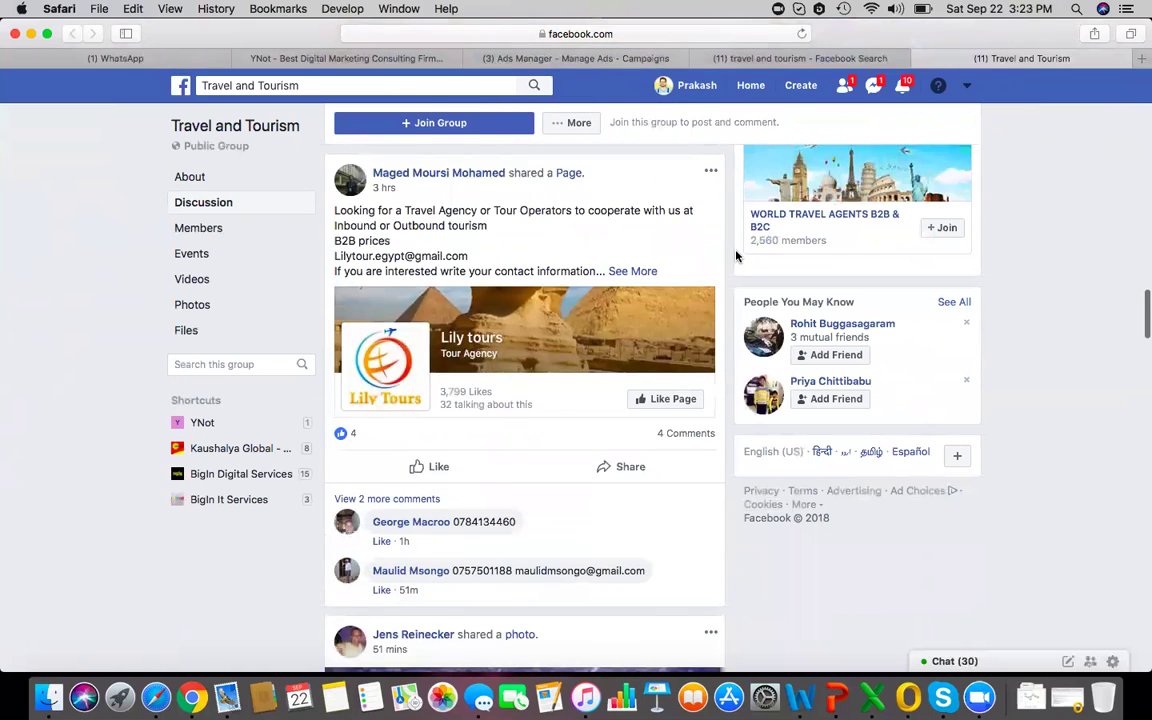
scroll(737, 257, up, 4)
scroll(737, 257, up, 10)
scroll(737, 257, up, 10)
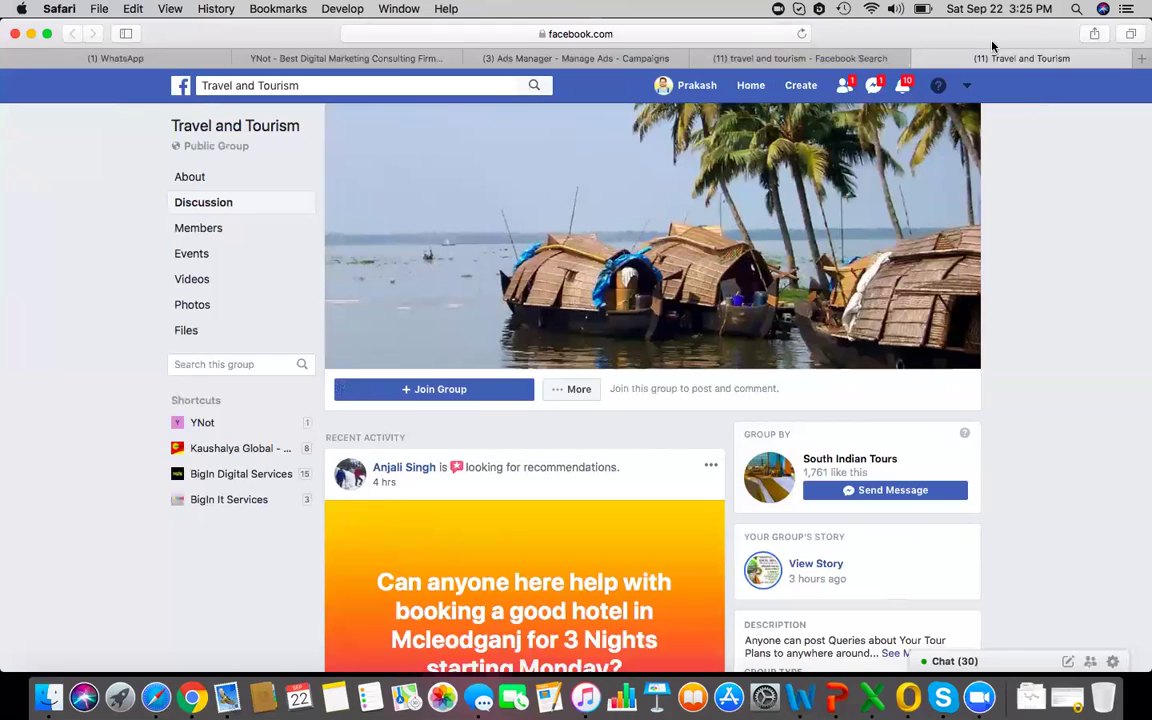
Close the group and search tabs, then expand Internet Browser Used in Detailed Targeting
click(920, 62)
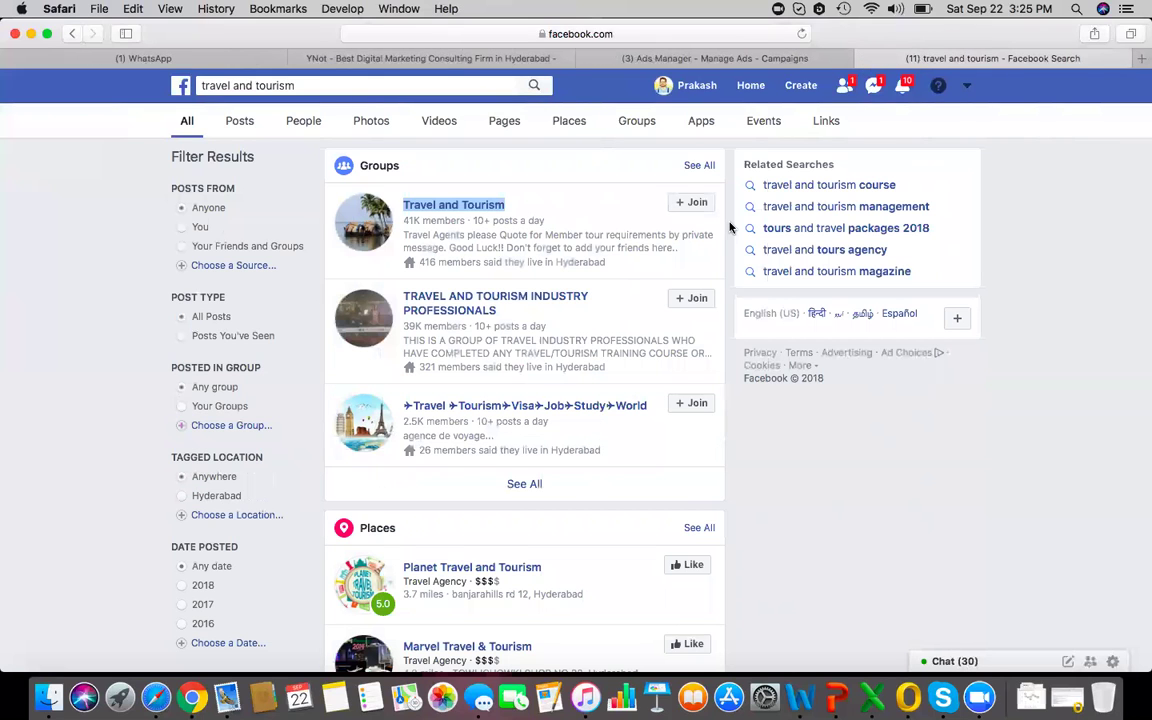
click(867, 58)
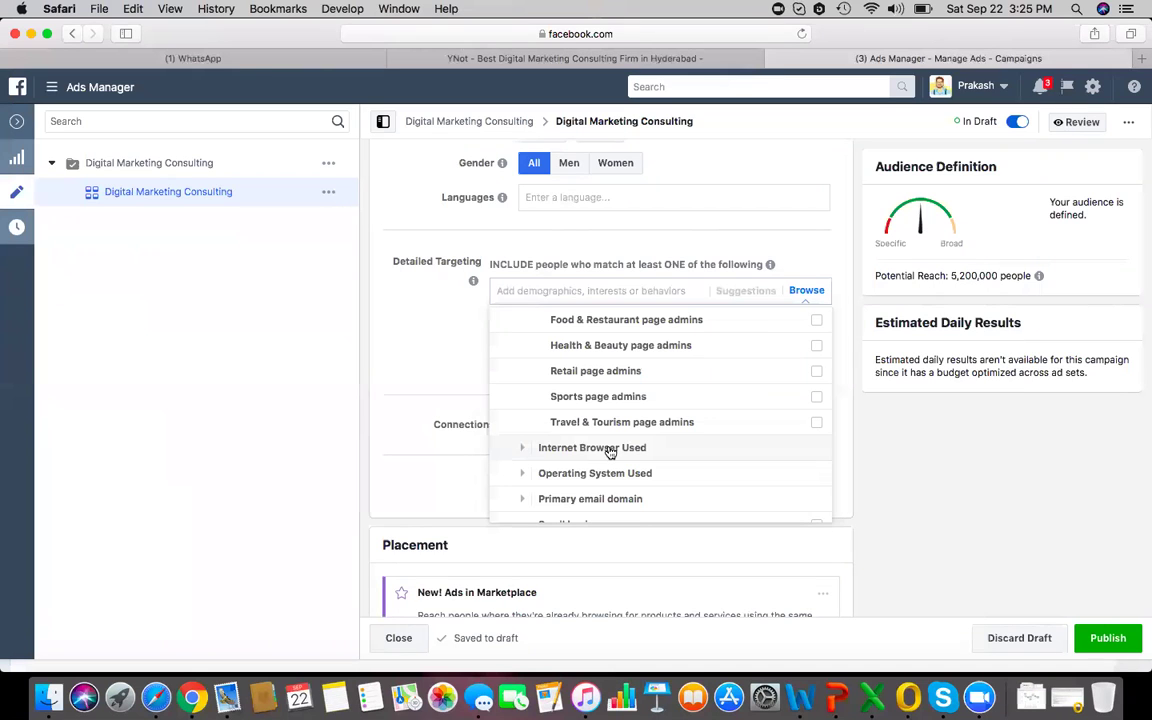
click(610, 449)
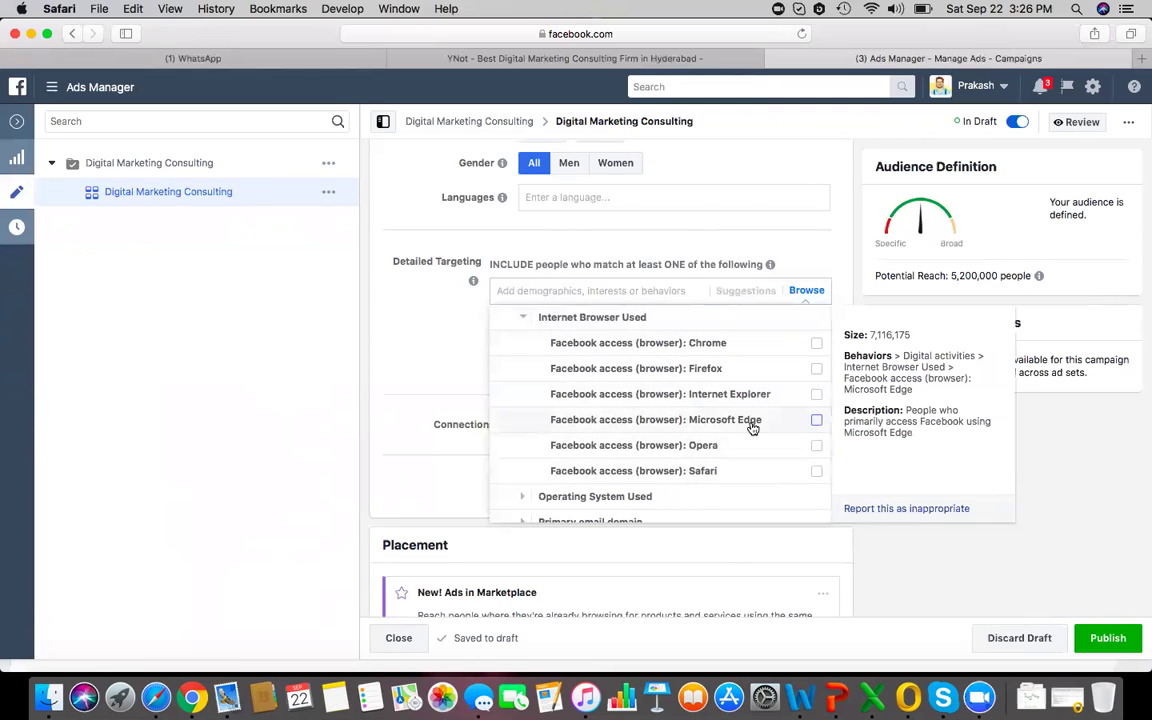
mouse_move(633, 471)
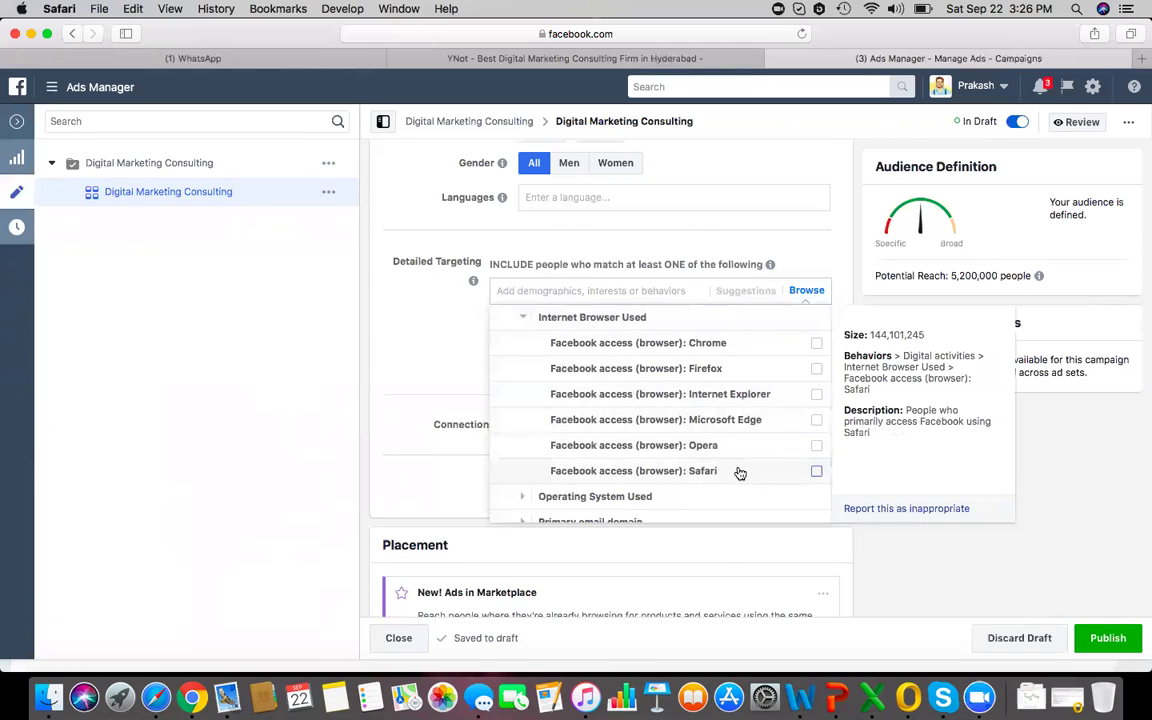
Tick Facebook access (browser): Safari, narrowing potential reach to 190,000 people
scroll(740, 473, down, 3)
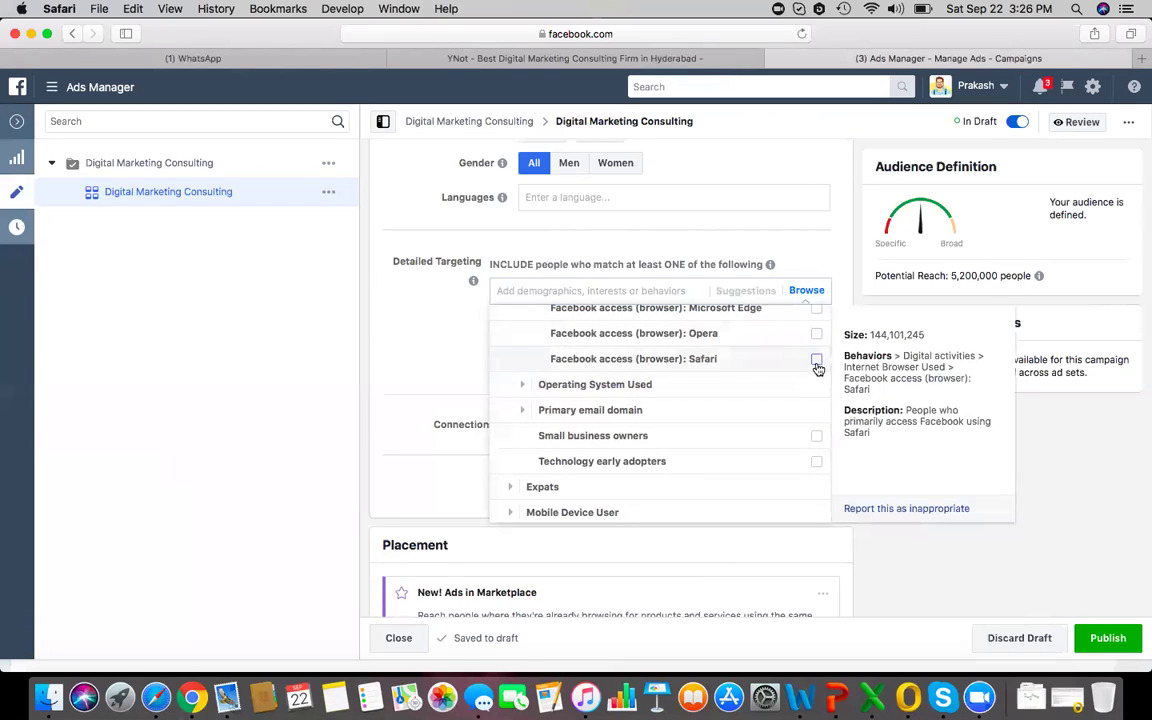
click(816, 360)
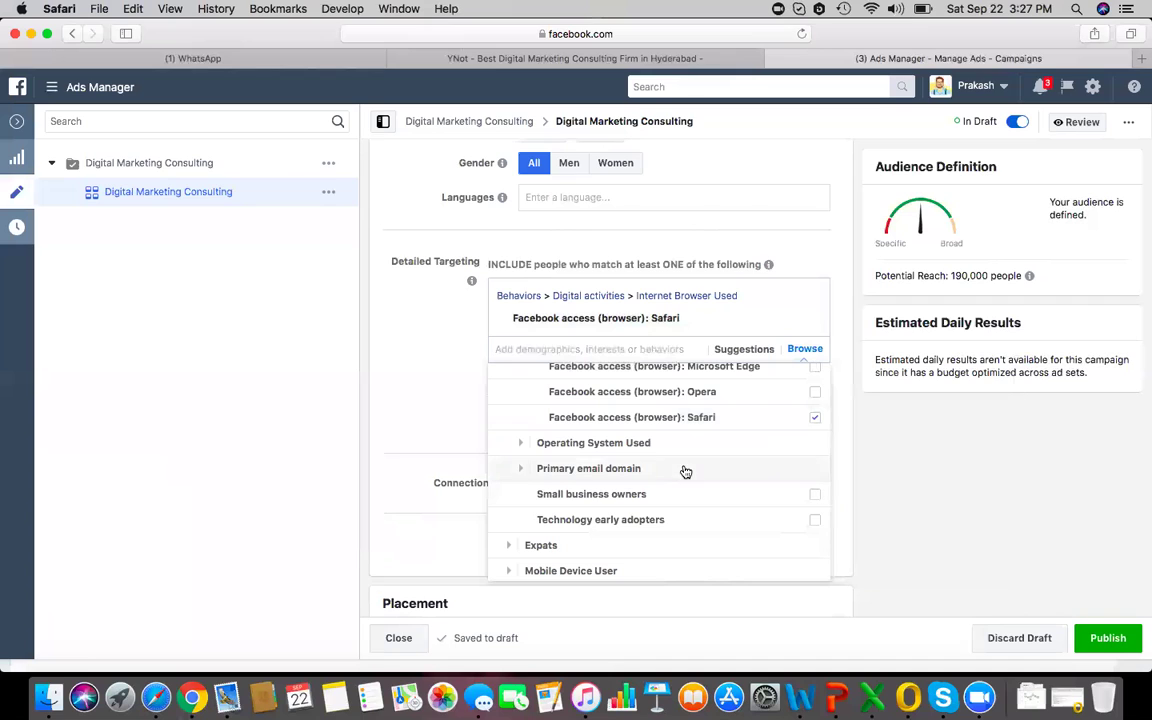
Drop Safari targeting, then expand Operating System Used and Primary email domain behaviors
click(817, 420)
click(590, 391)
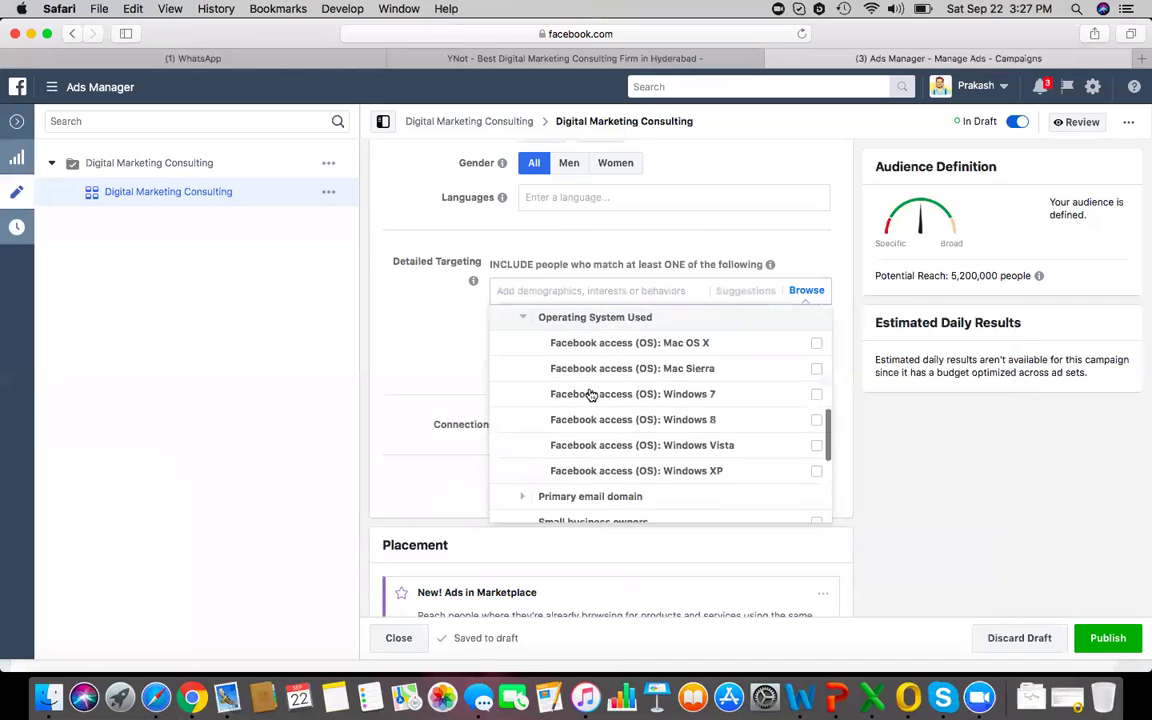
mouse_move(801, 443)
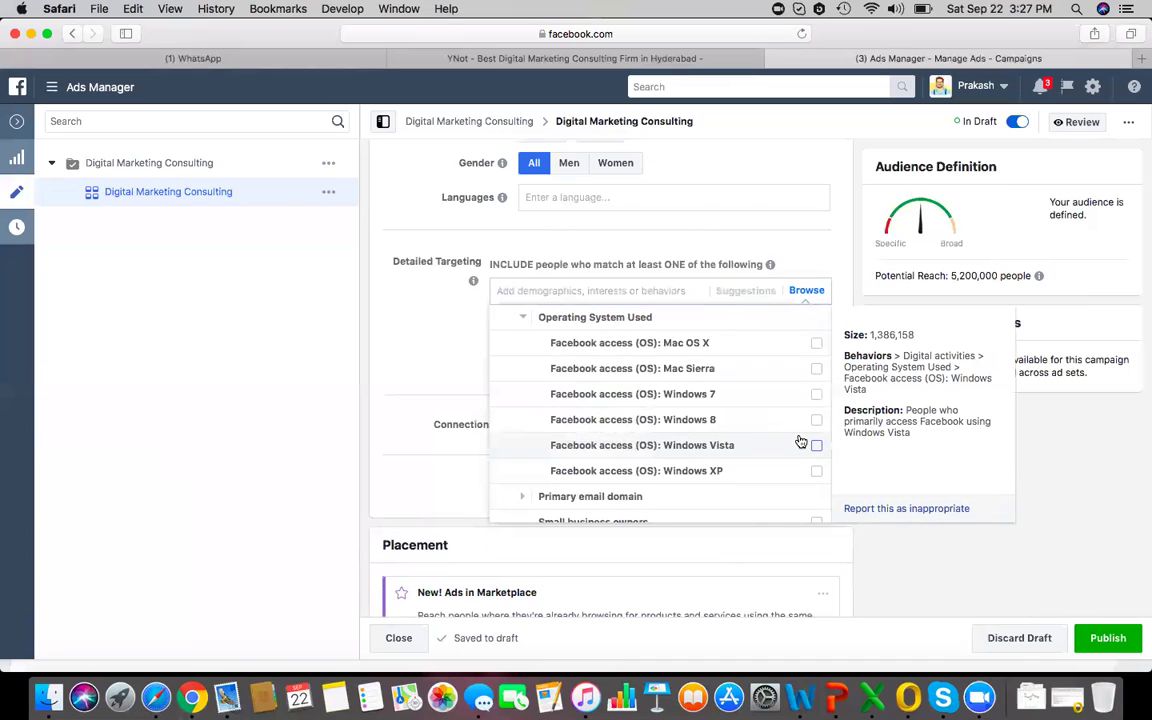
scroll(801, 442, down, 3)
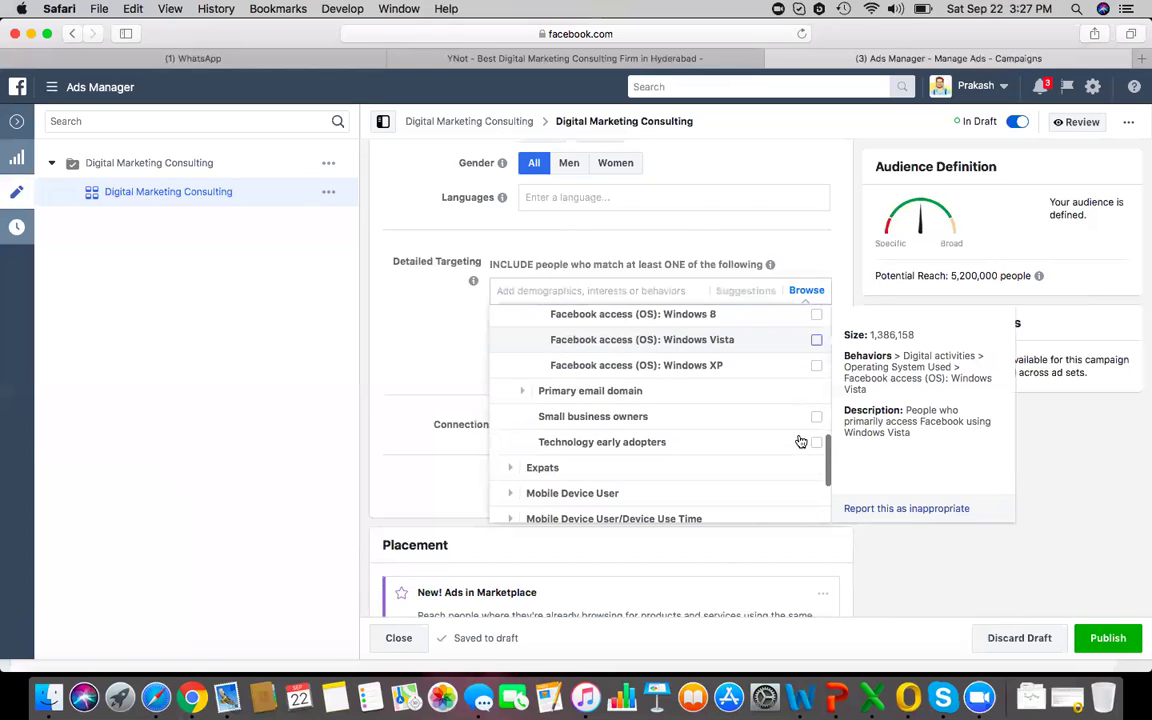
scroll(812, 375, up, 2)
scroll(812, 378, up, 3)
scroll(709, 386, down, 4)
click(620, 375)
scroll(620, 376, up, 1)
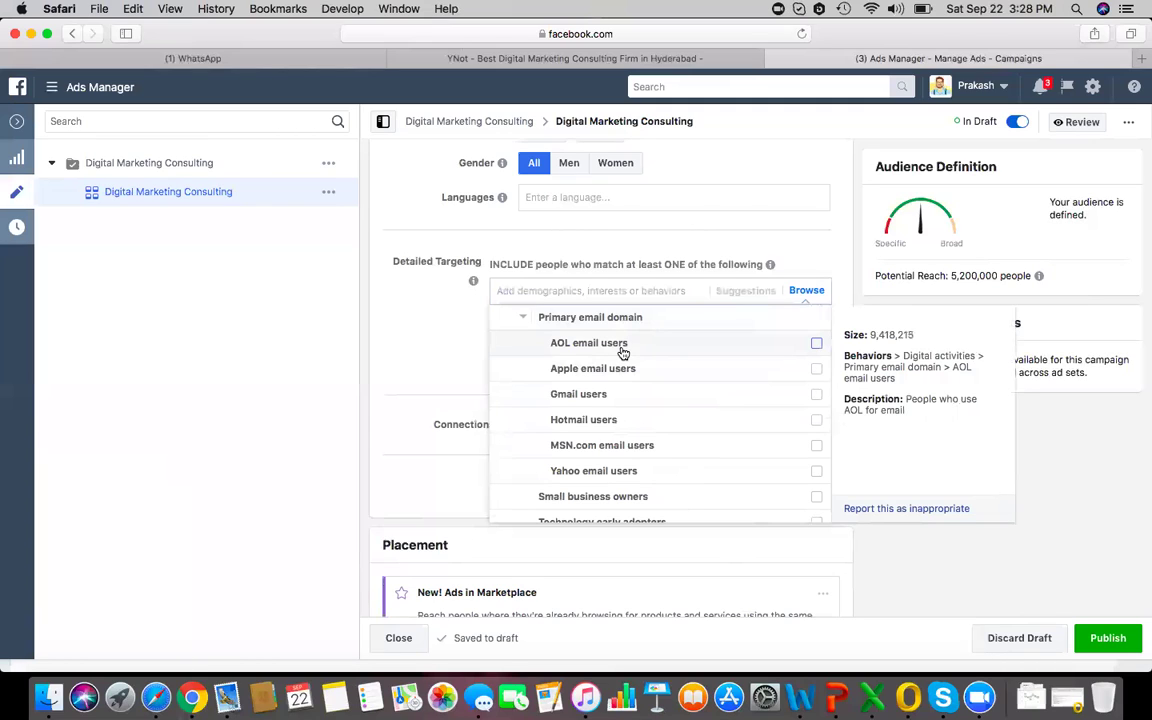
scroll(622, 352, up, 1)
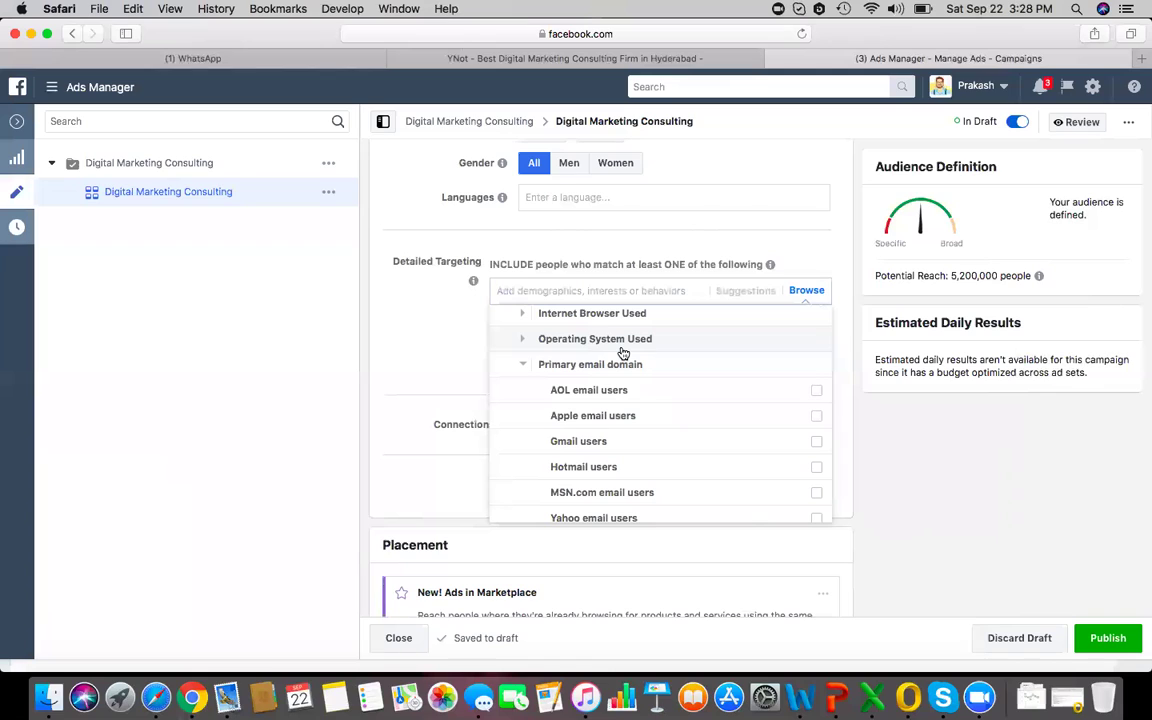
mouse_move(816, 466)
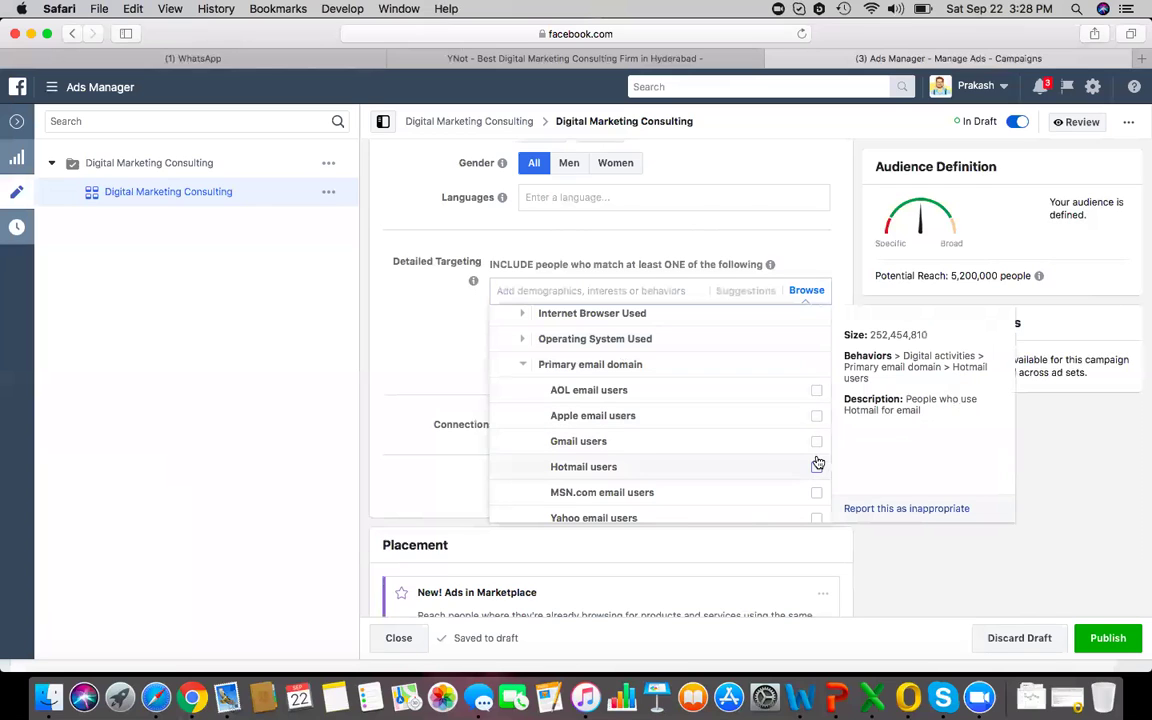
scroll(790, 466, down, 2)
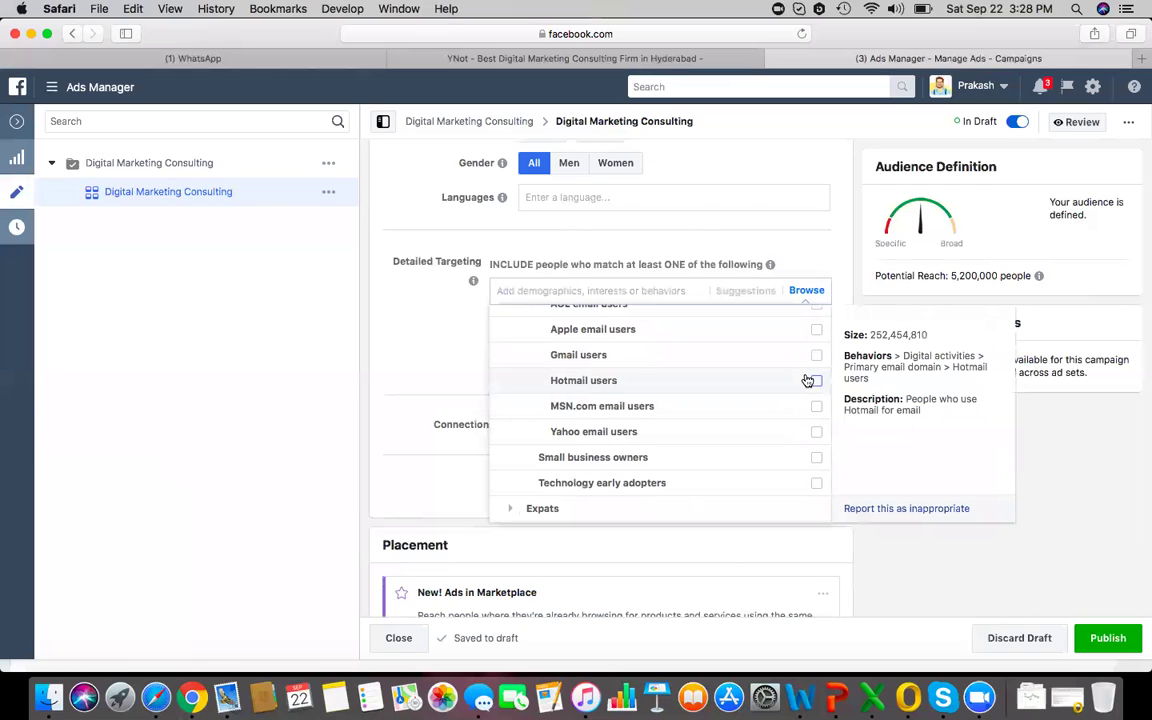
scroll(807, 380, up, 2)
scroll(807, 380, down, 2)
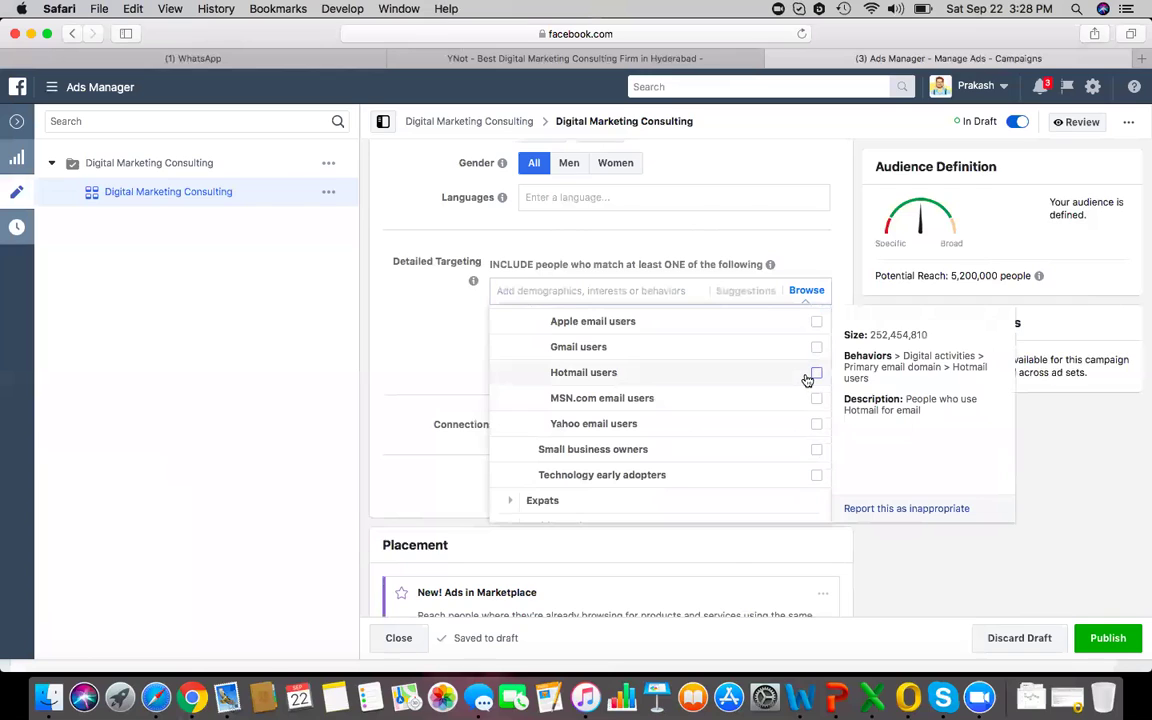
click(816, 451)
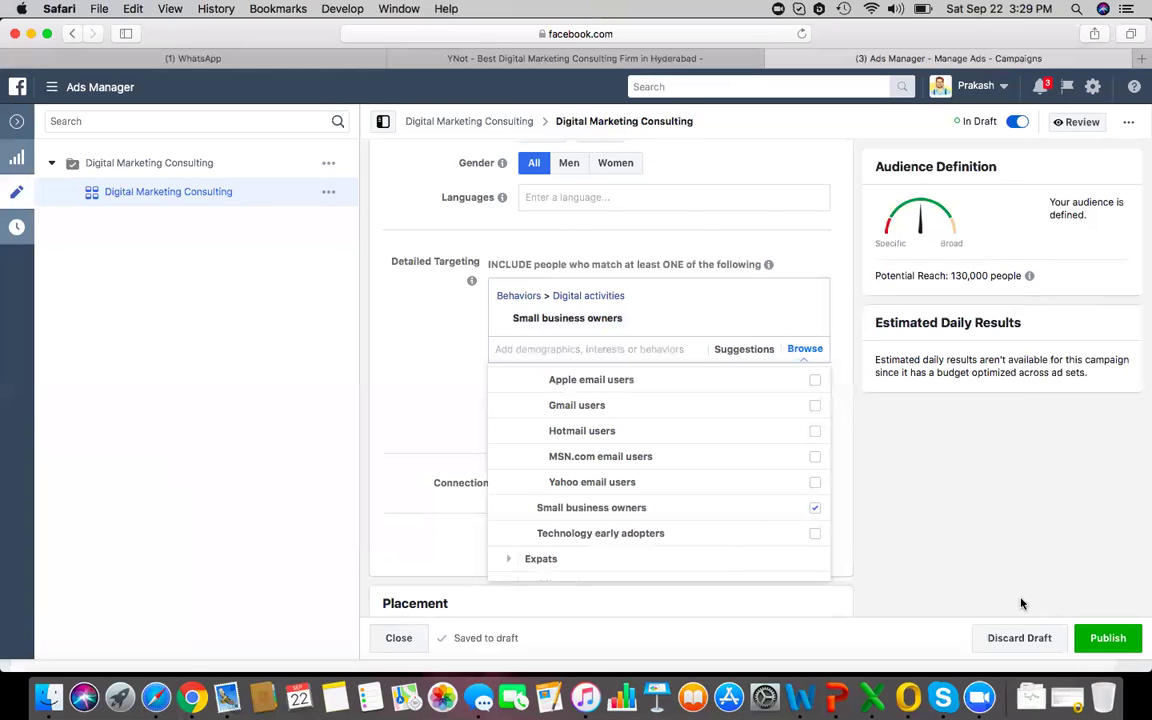
click(816, 511)
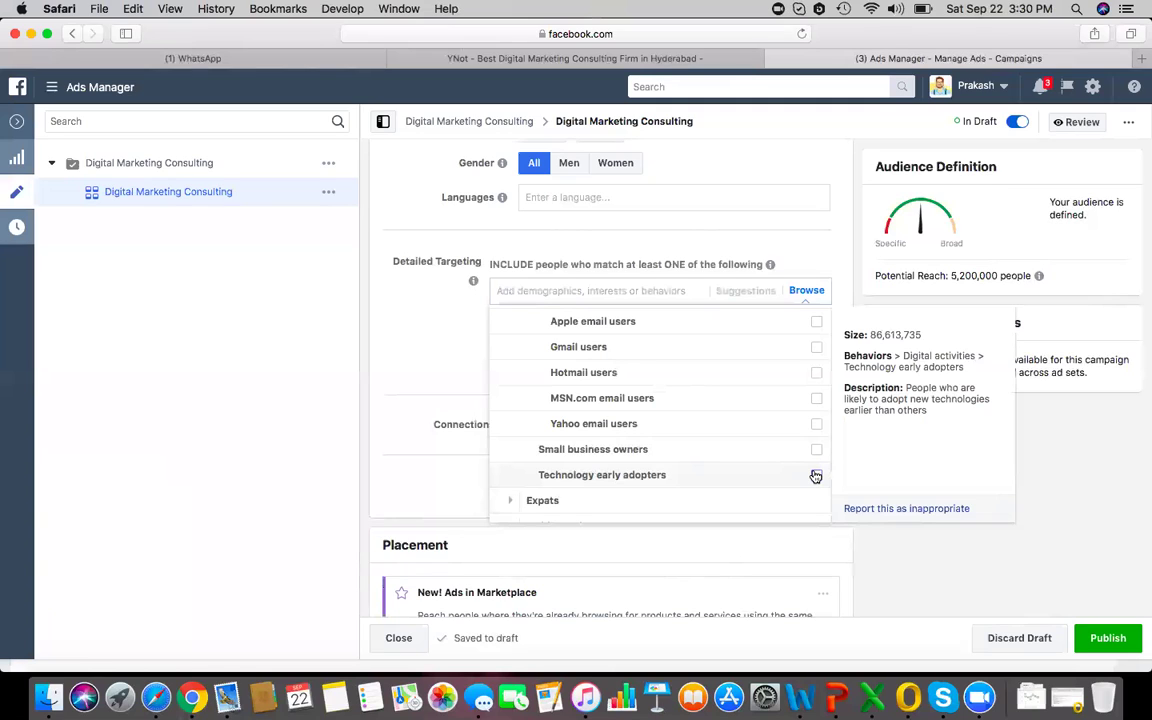
click(816, 476)
scroll(816, 476, down, 3)
scroll(816, 476, down, 2)
scroll(816, 476, down, 1)
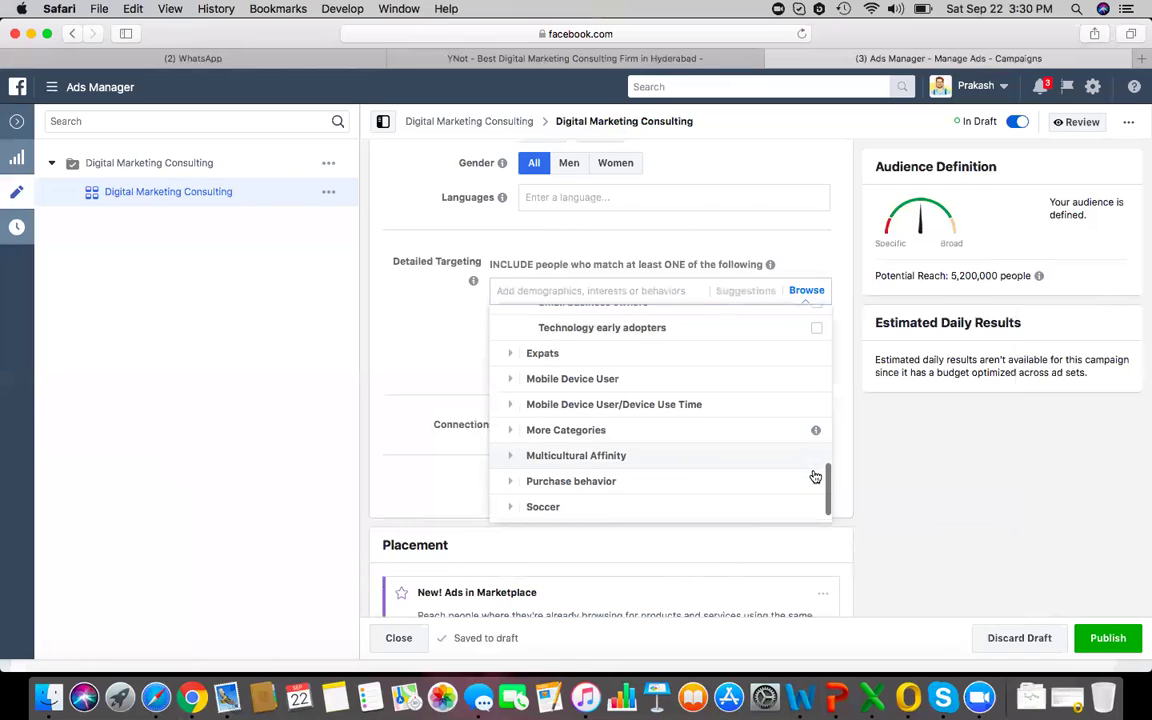
Expand Expats and target Expats (All) instead of Expats (United States), reaching 85,000
click(568, 354)
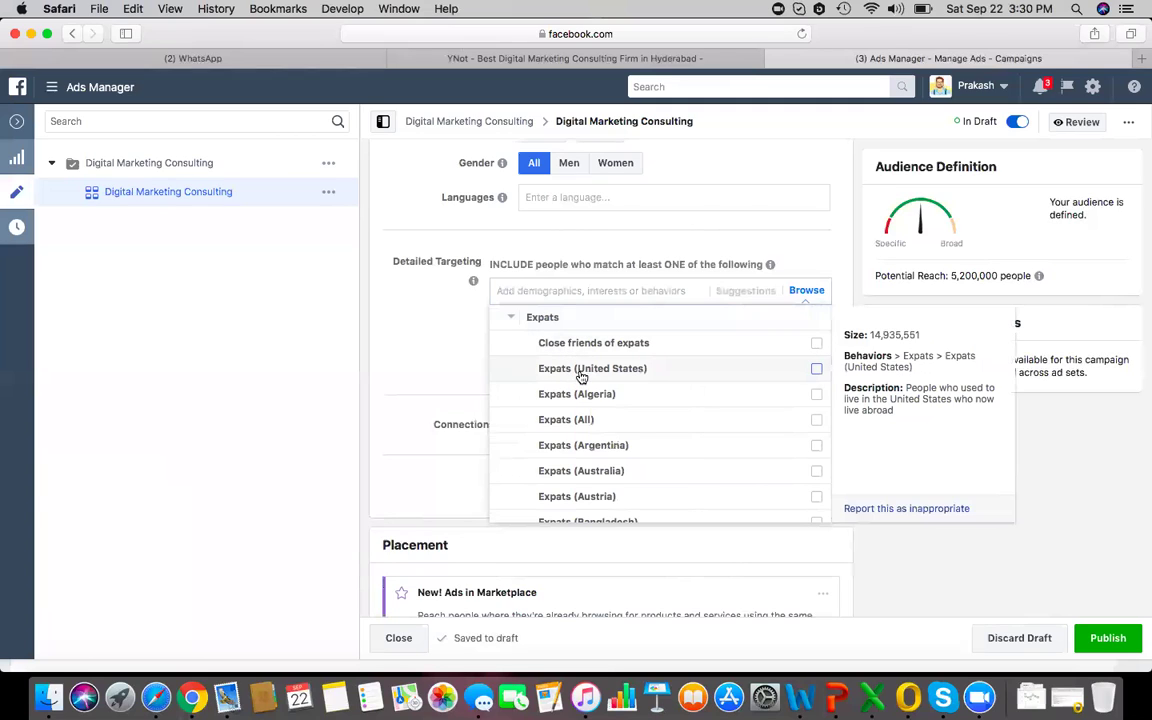
mouse_move(592, 368)
click(817, 369)
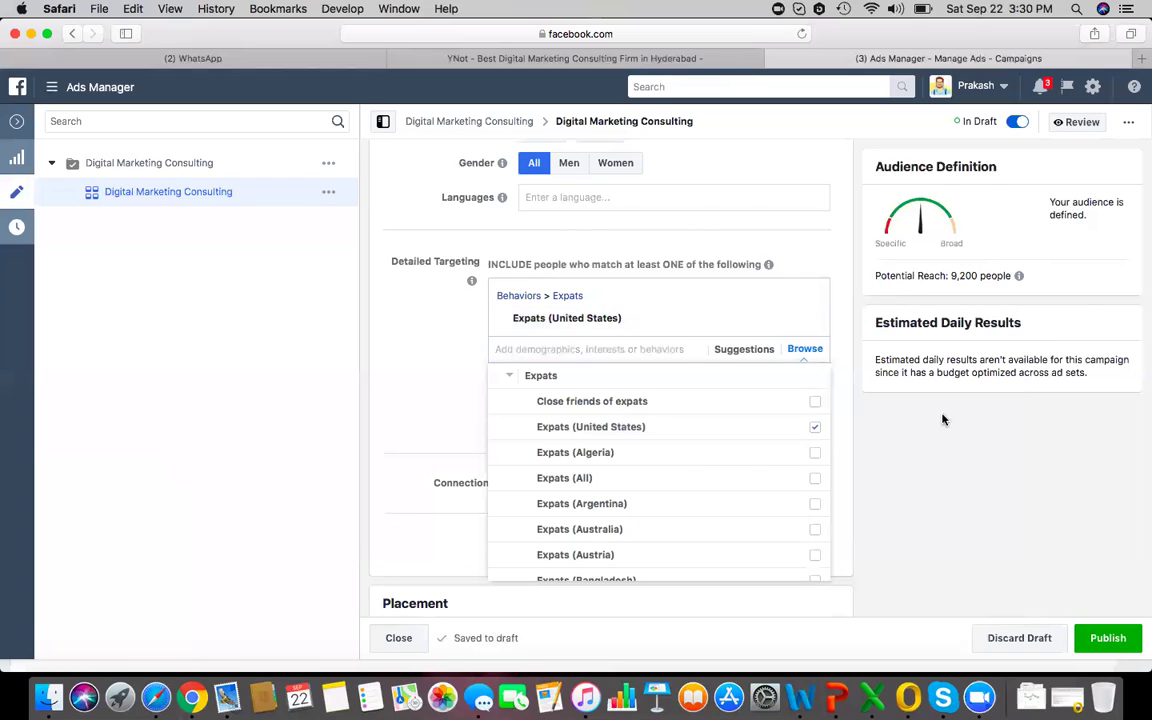
click(815, 428)
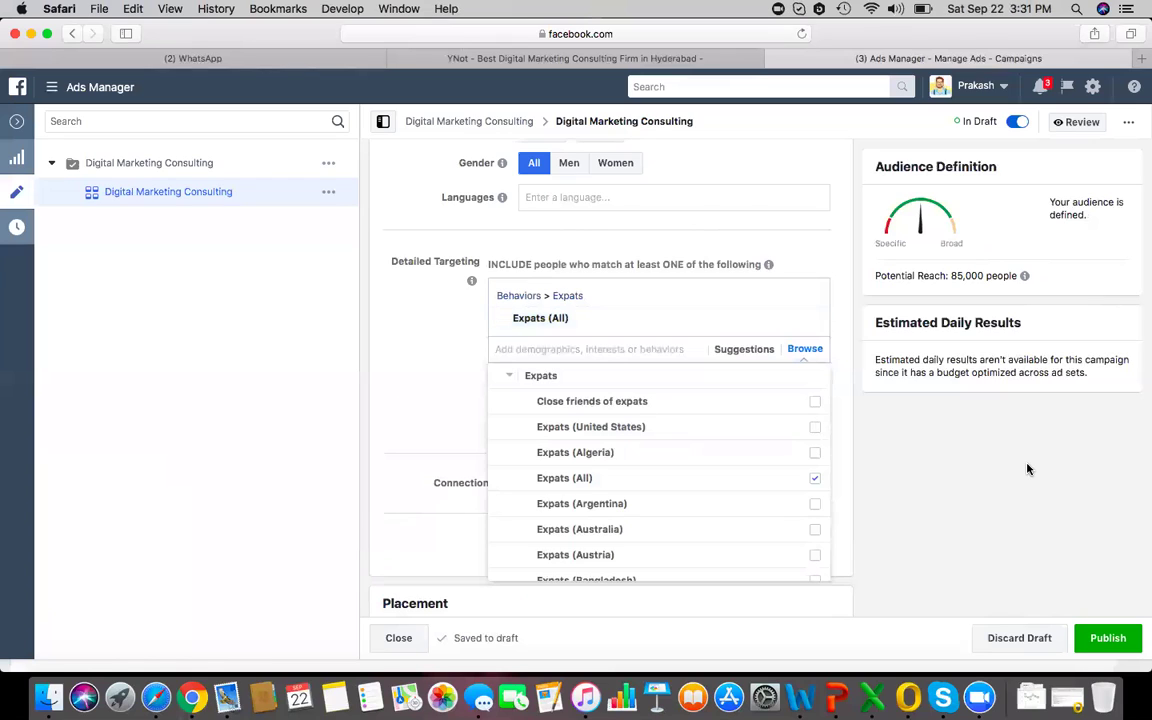
click(913, 482)
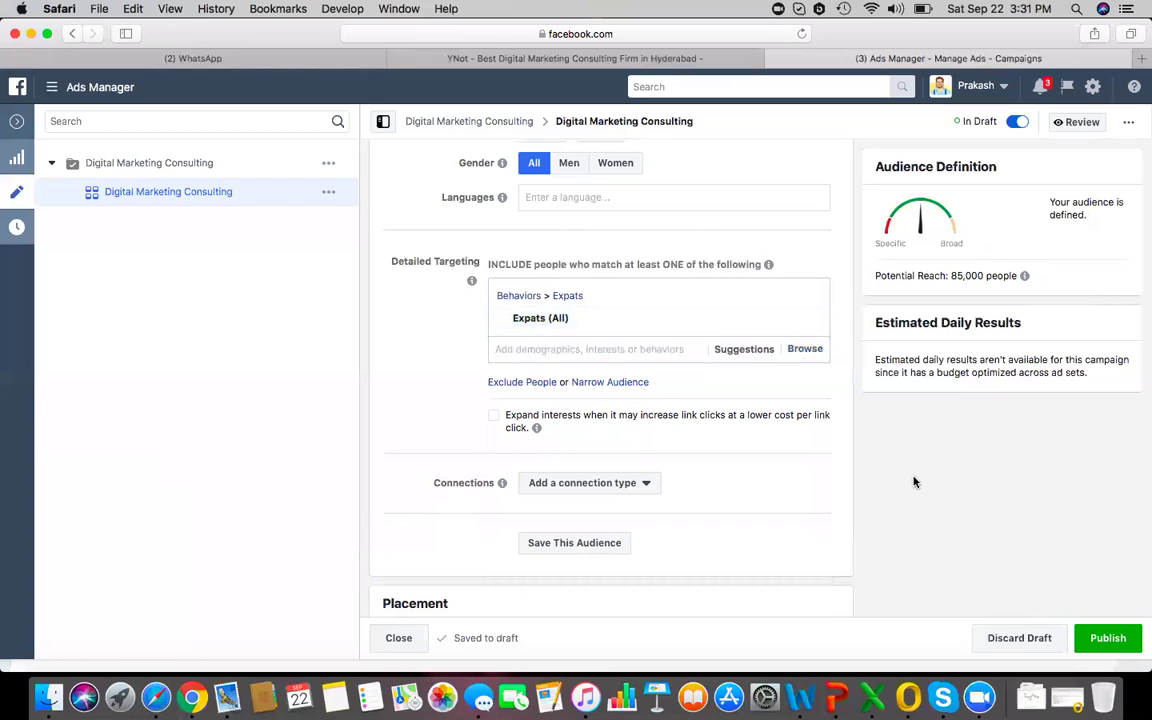
mouse_move(650, 318)
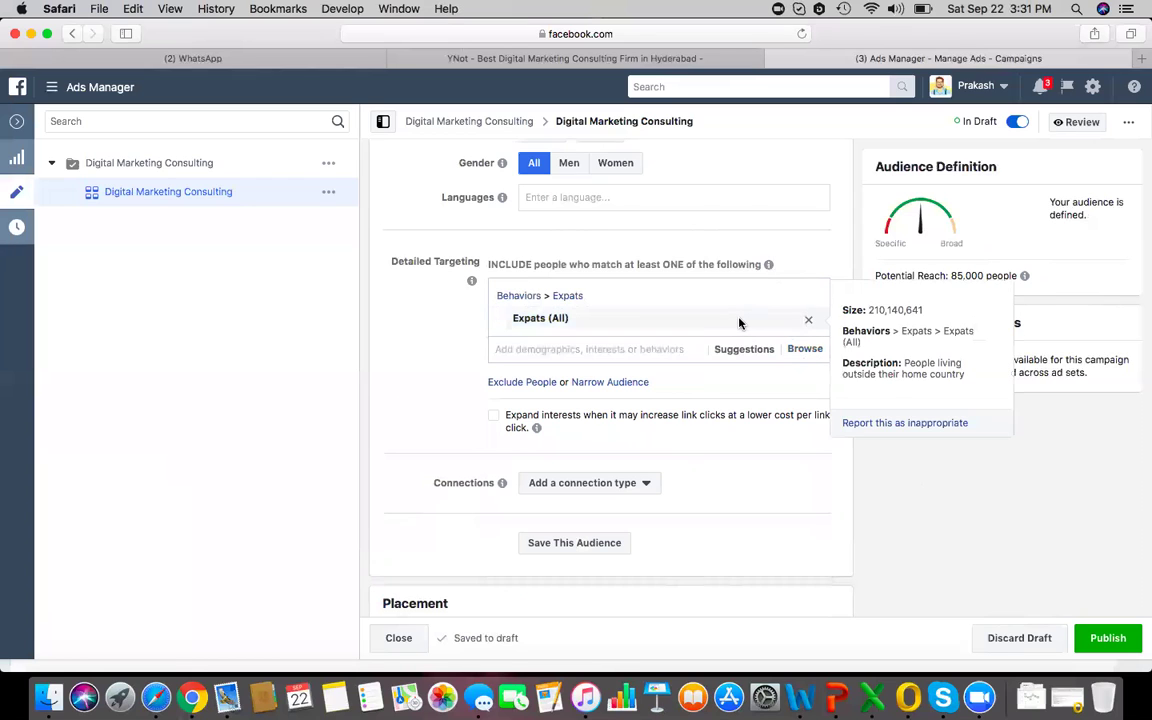
In the Browse list, expand Behaviors > Expats to show the expat sub-options
click(806, 350)
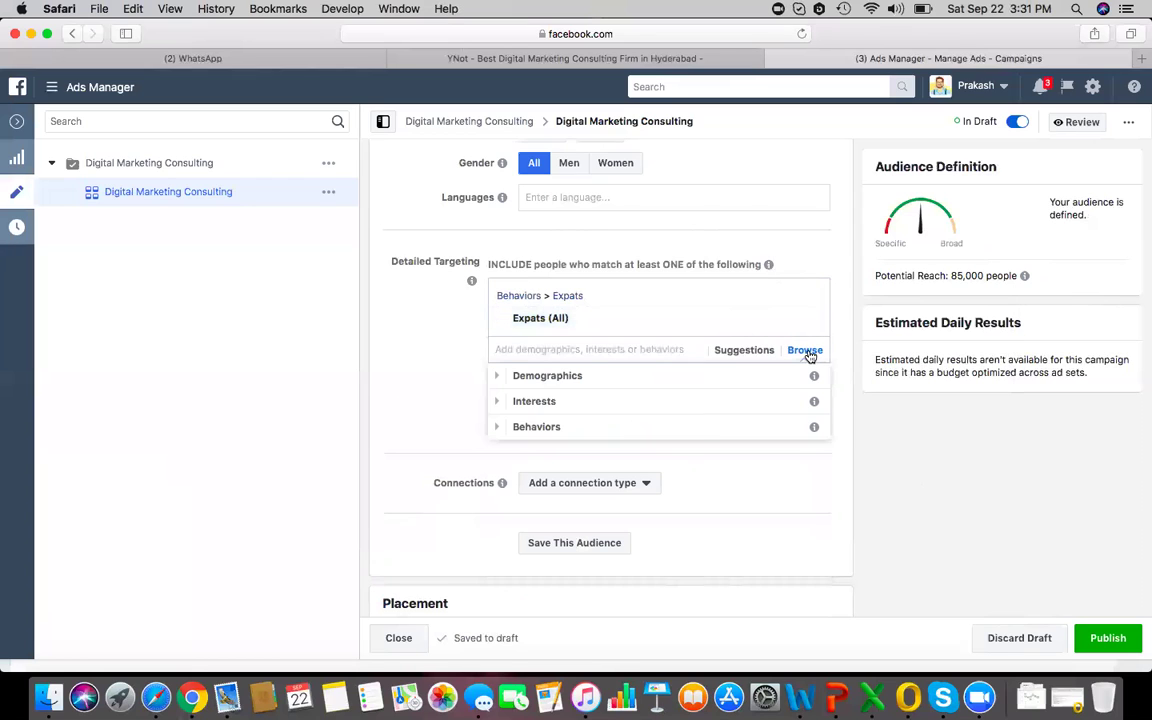
click(700, 427)
scroll(676, 520, down, 1)
scroll(663, 450, down, 2)
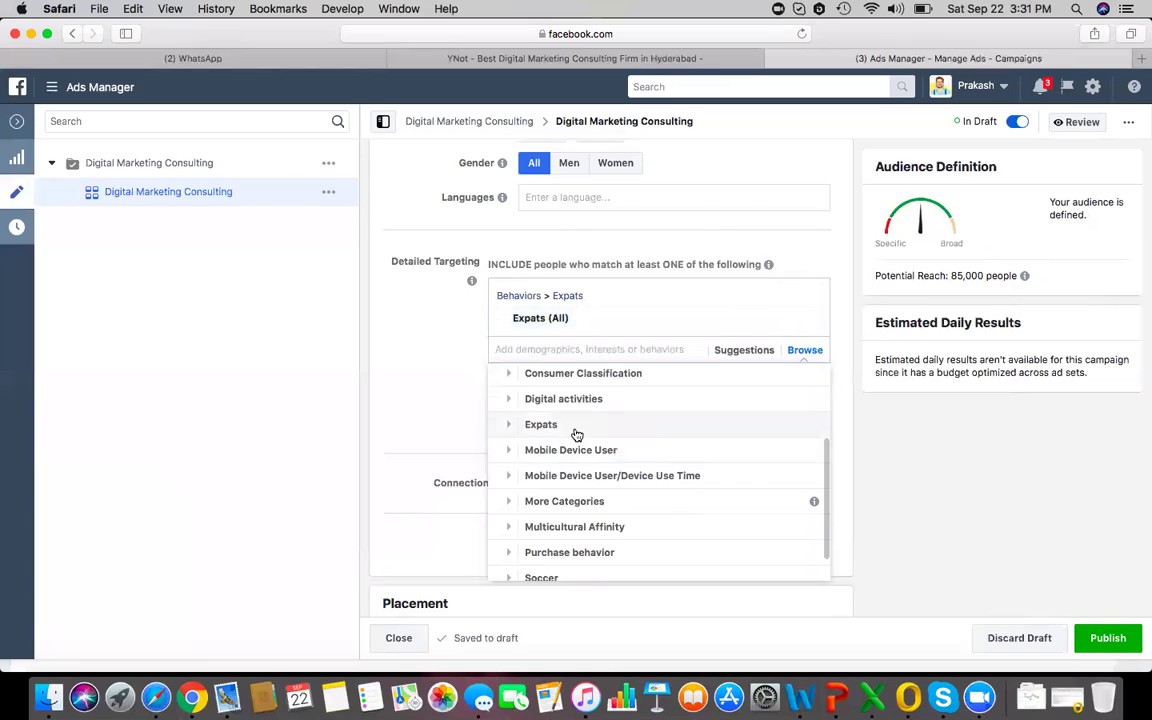
click(576, 434)
scroll(684, 527, down, 1)
scroll(684, 527, down, 1)
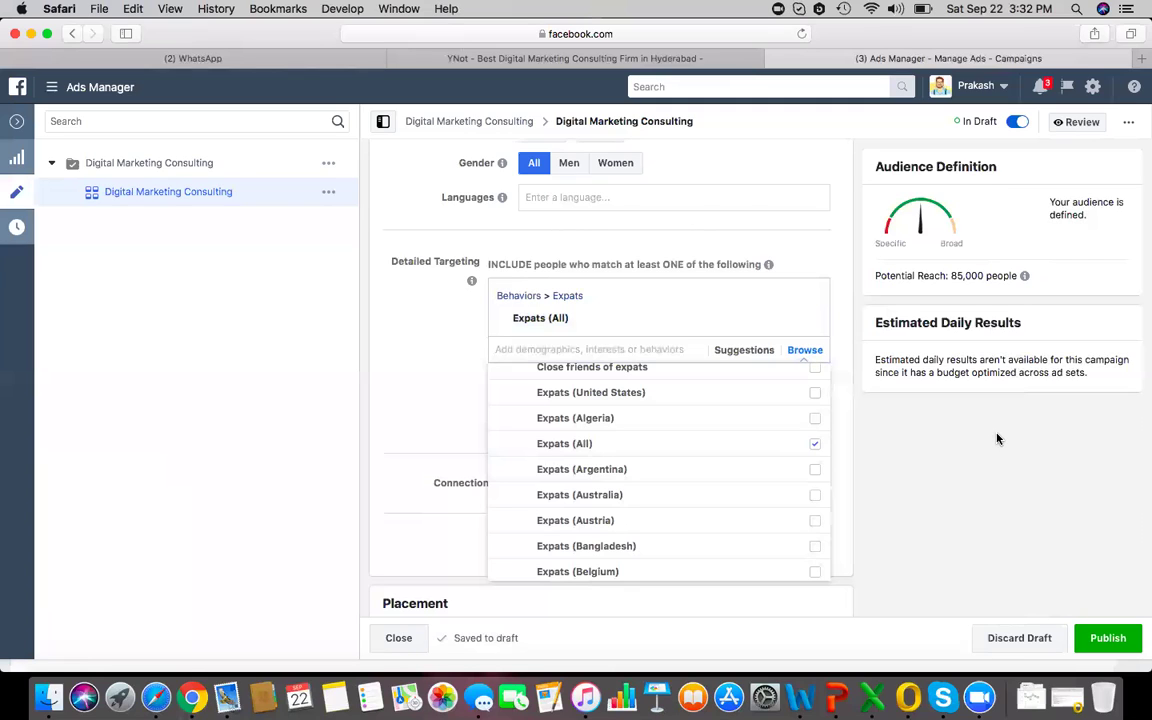
Remove Expats (All) from the targeting, returning potential reach to 5,200,000
click(815, 443)
scroll(772, 417, down, 5)
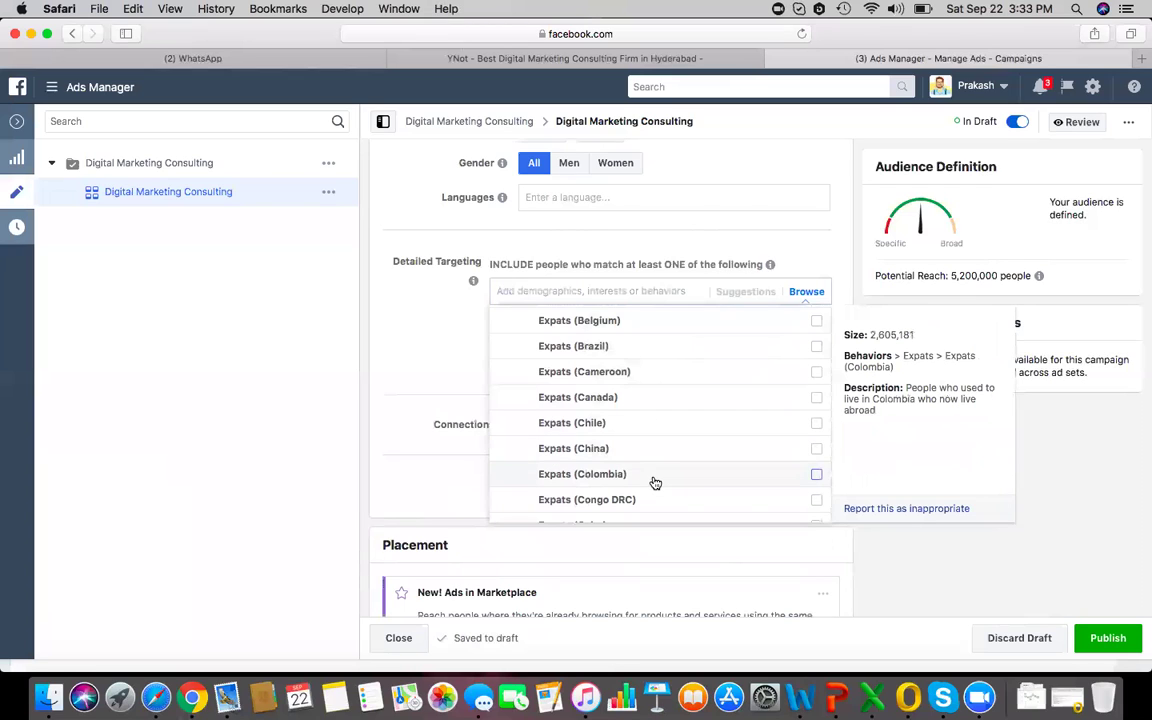
scroll(653, 480, down, 1)
scroll(655, 483, down, 2)
scroll(654, 483, down, 2)
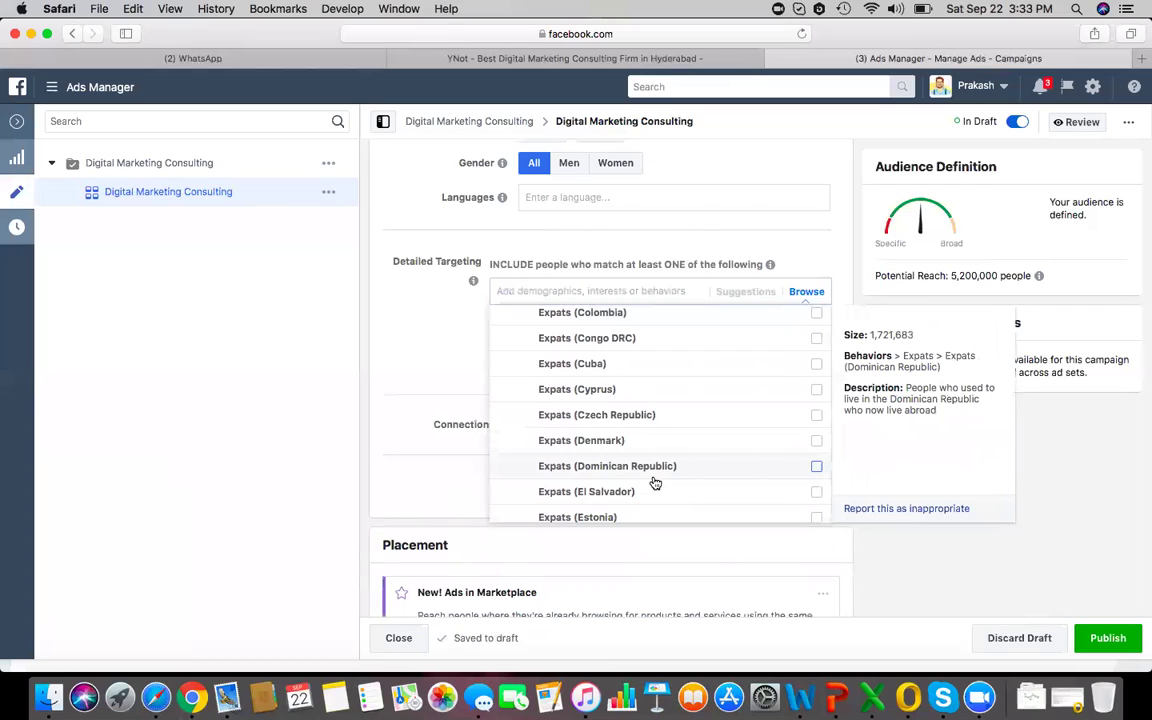
Scroll through the Expats country list down to Zimbabwe
scroll(655, 483, down, 1)
scroll(655, 483, down, 1)
scroll(655, 483, down, 1)
scroll(655, 483, down, 2)
scroll(655, 483, down, 3)
scroll(655, 483, down, 2)
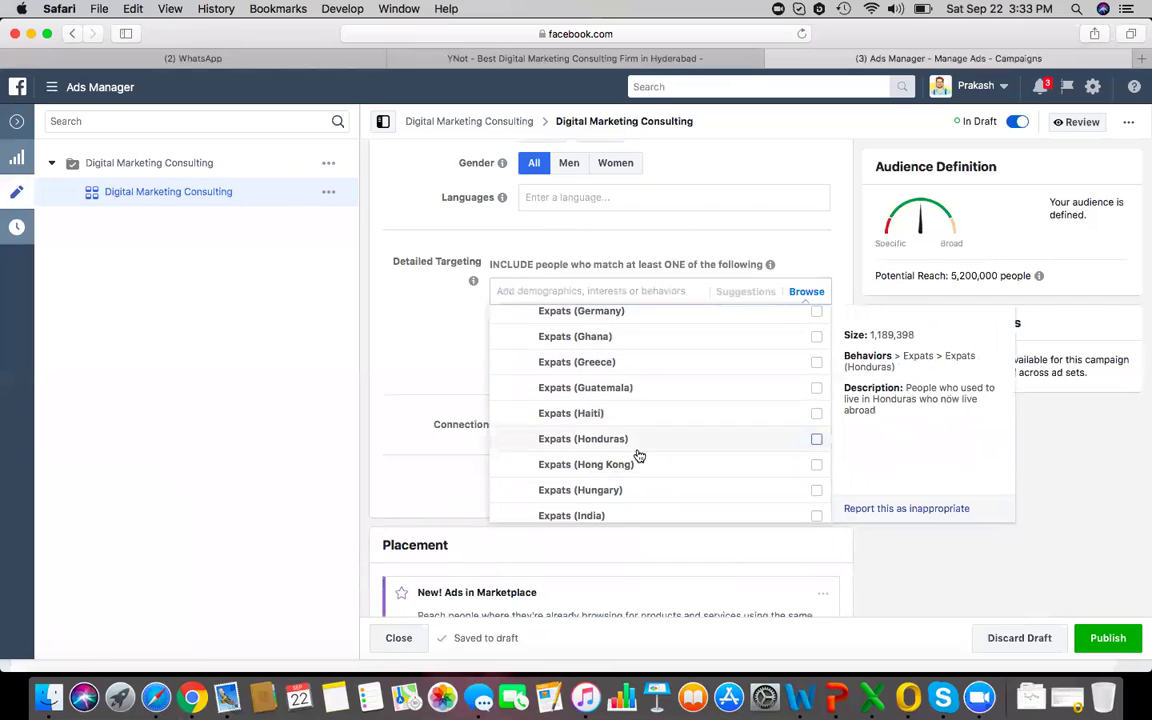
scroll(617, 489, down, 3)
scroll(617, 489, down, 1)
scroll(617, 489, down, 3)
scroll(618, 490, down, 2)
scroll(618, 490, down, 5)
scroll(618, 490, down, 5)
scroll(618, 490, down, 4)
scroll(618, 490, down, 1)
scroll(618, 490, down, 1)
scroll(617, 489, down, 2)
scroll(617, 489, down, 3)
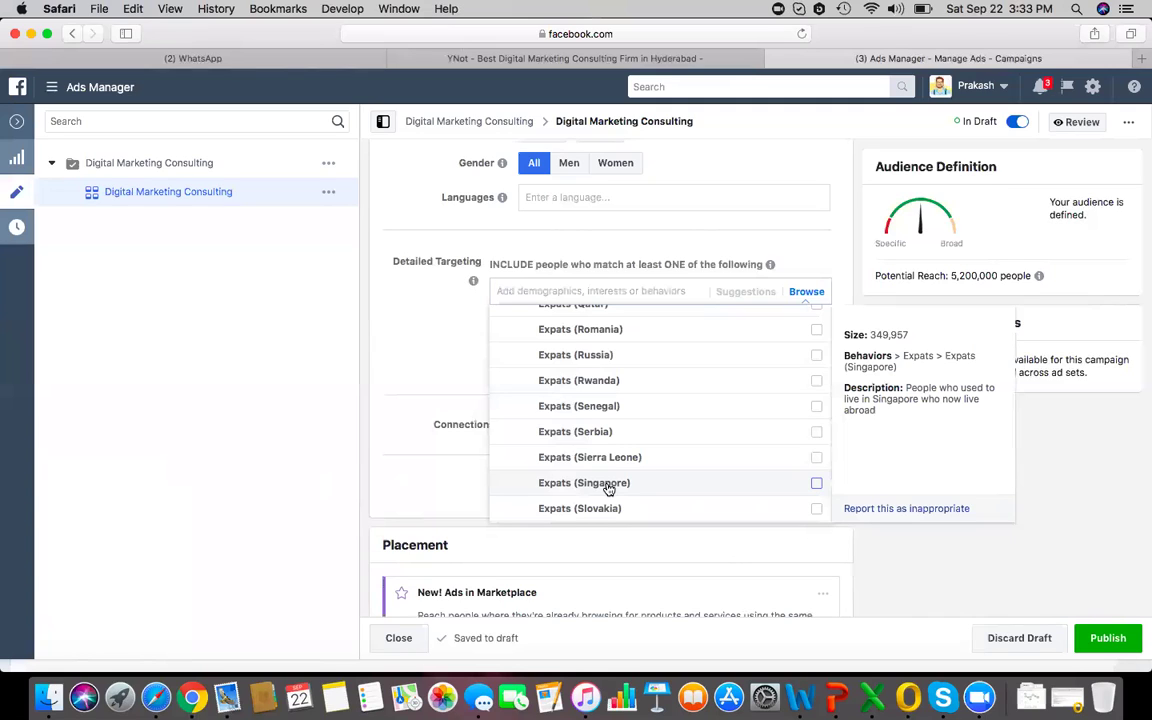
scroll(608, 489, down, 1)
scroll(608, 489, down, 1)
scroll(608, 489, down, 1)
scroll(608, 489, down, 3)
scroll(608, 489, down, 2)
scroll(608, 489, down, 1)
scroll(608, 489, down, 1)
scroll(608, 489, down, 2)
scroll(608, 489, up, 1)
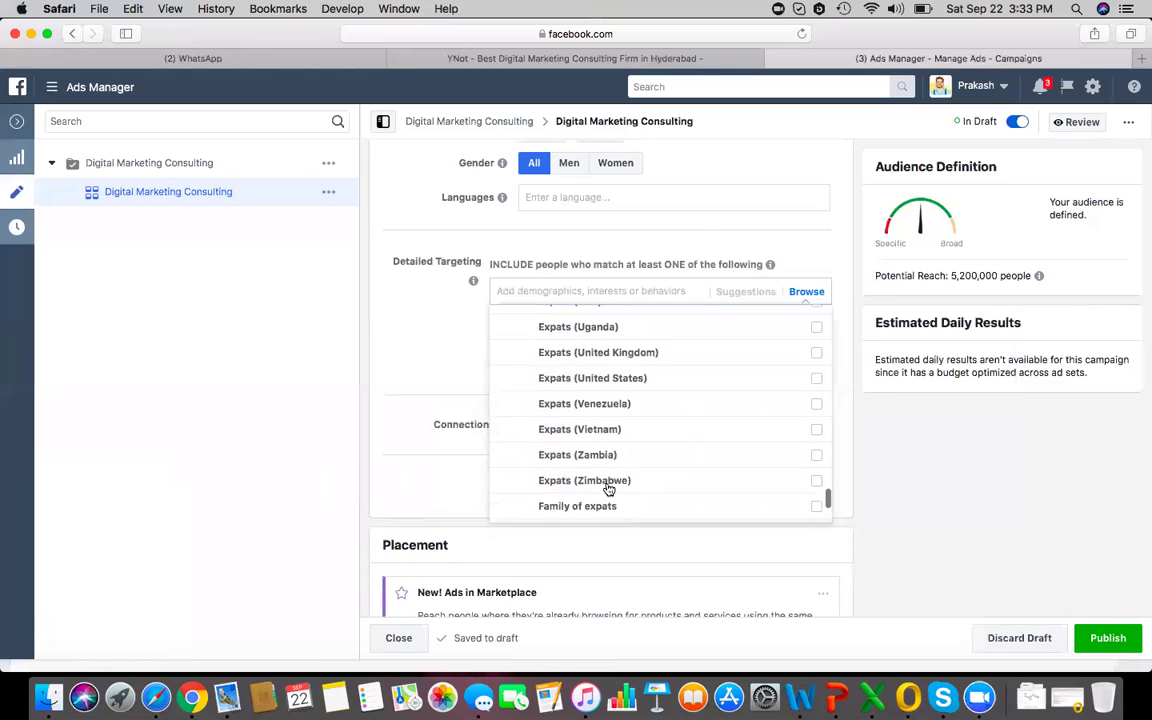
scroll(608, 488, up, 1)
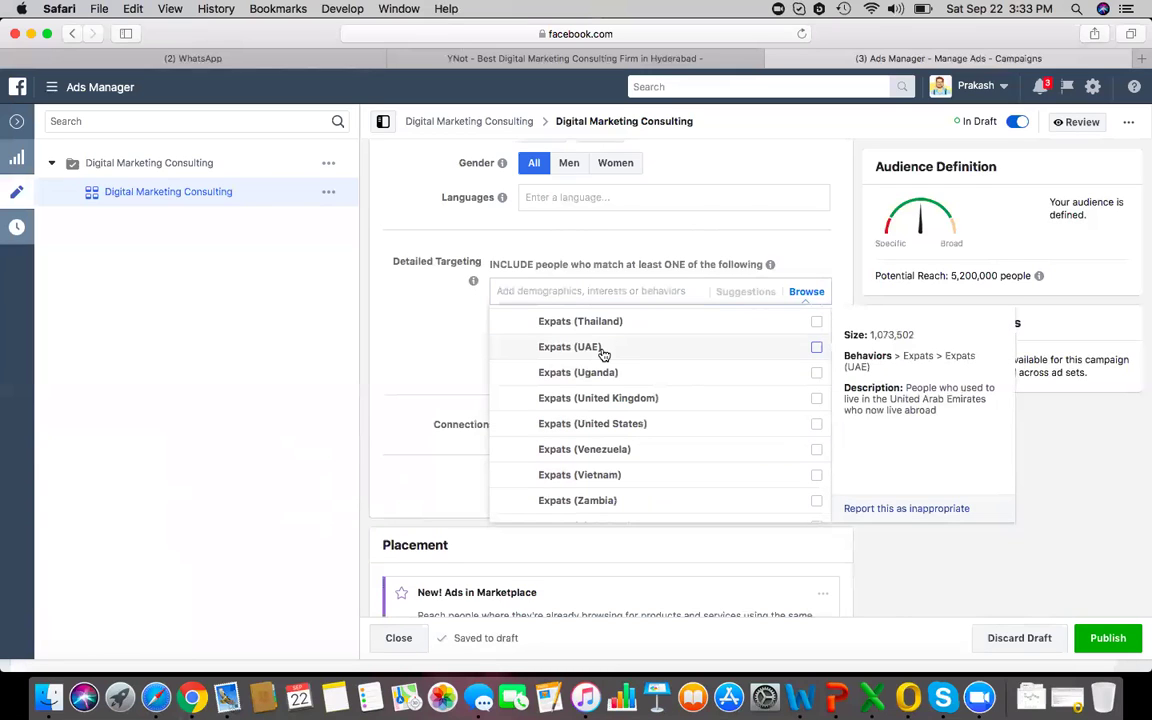
scroll(604, 354, down, 2)
scroll(604, 354, down, 3)
scroll(604, 354, down, 2)
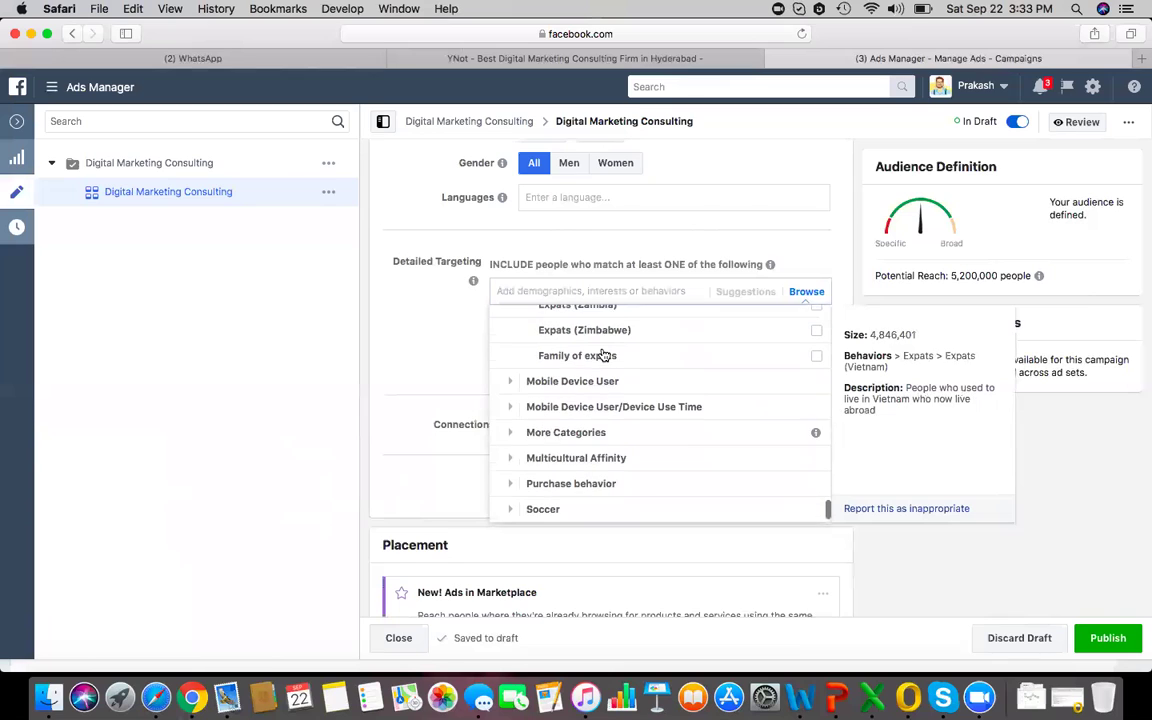
scroll(604, 354, down, 1)
click(602, 355)
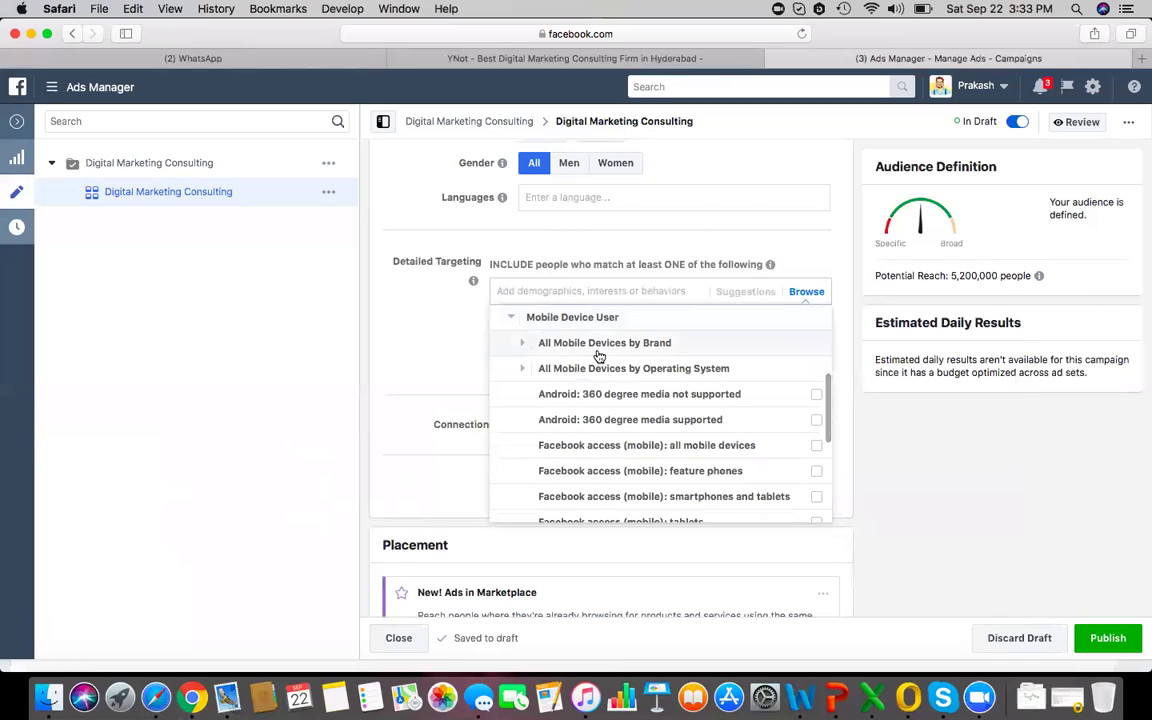
click(615, 350)
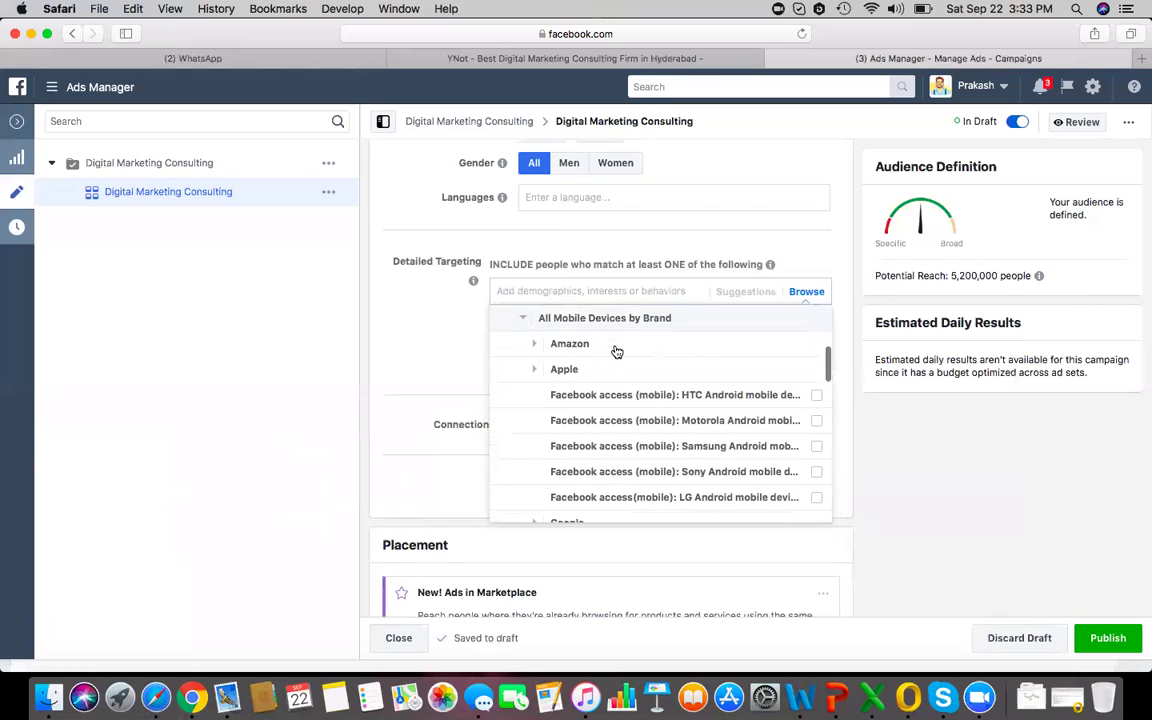
click(592, 368)
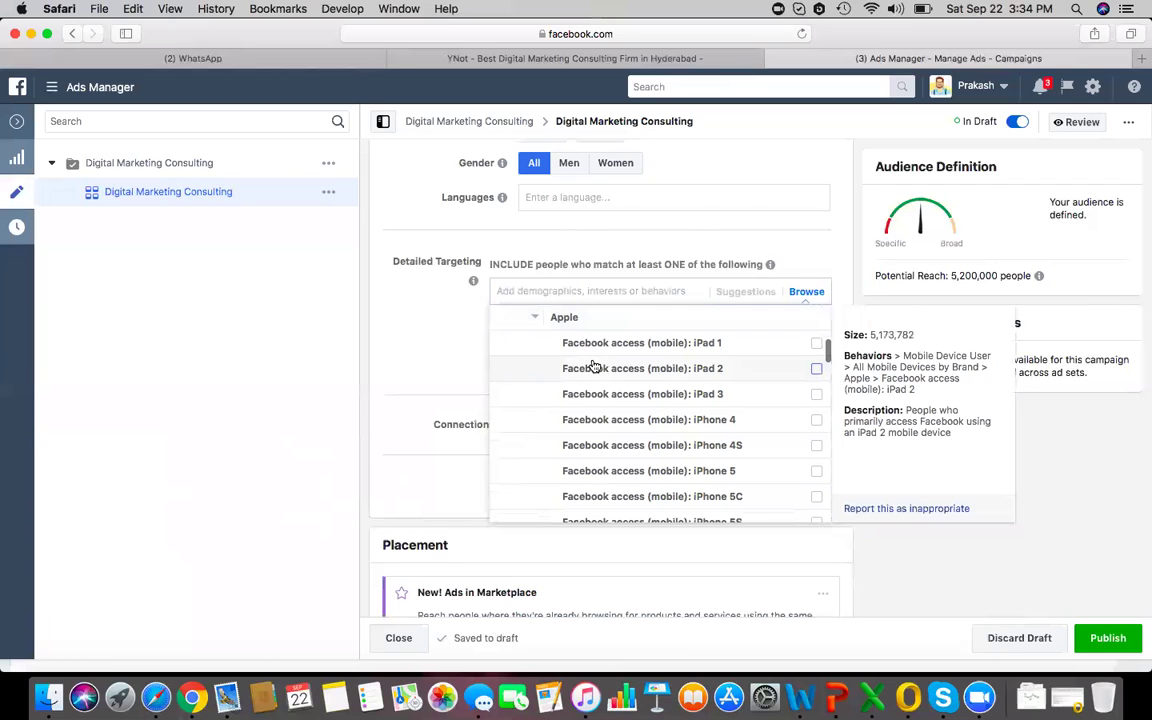
scroll(679, 415, down, 5)
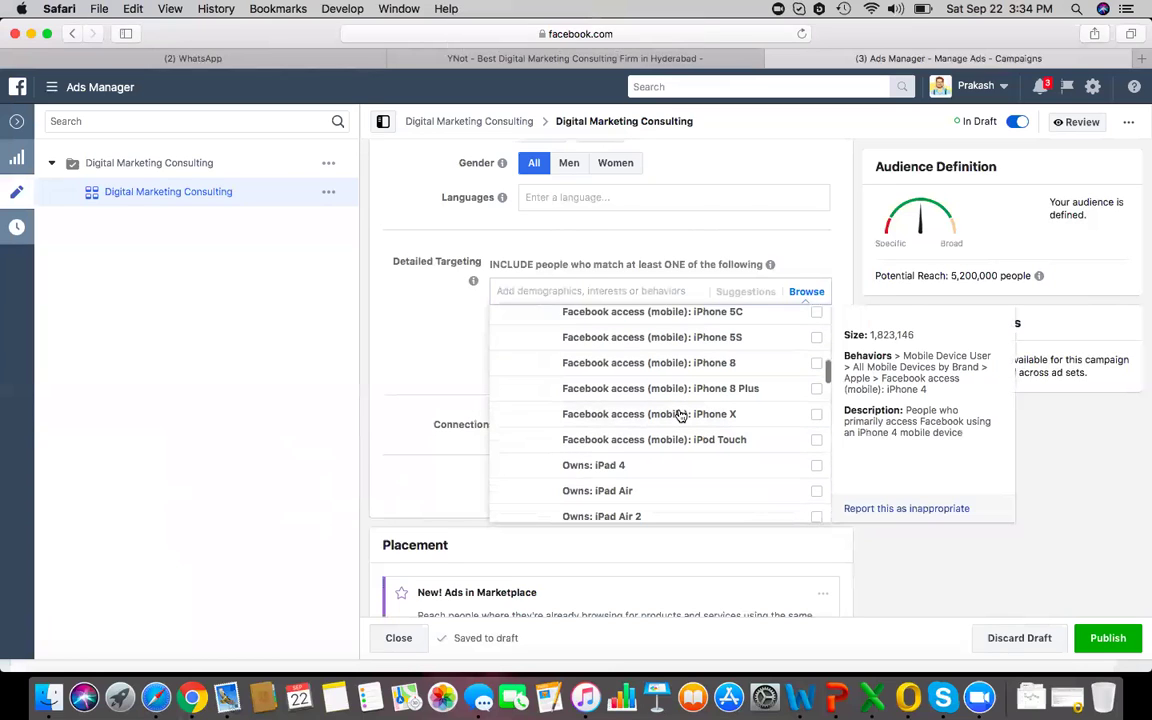
mouse_move(650, 400)
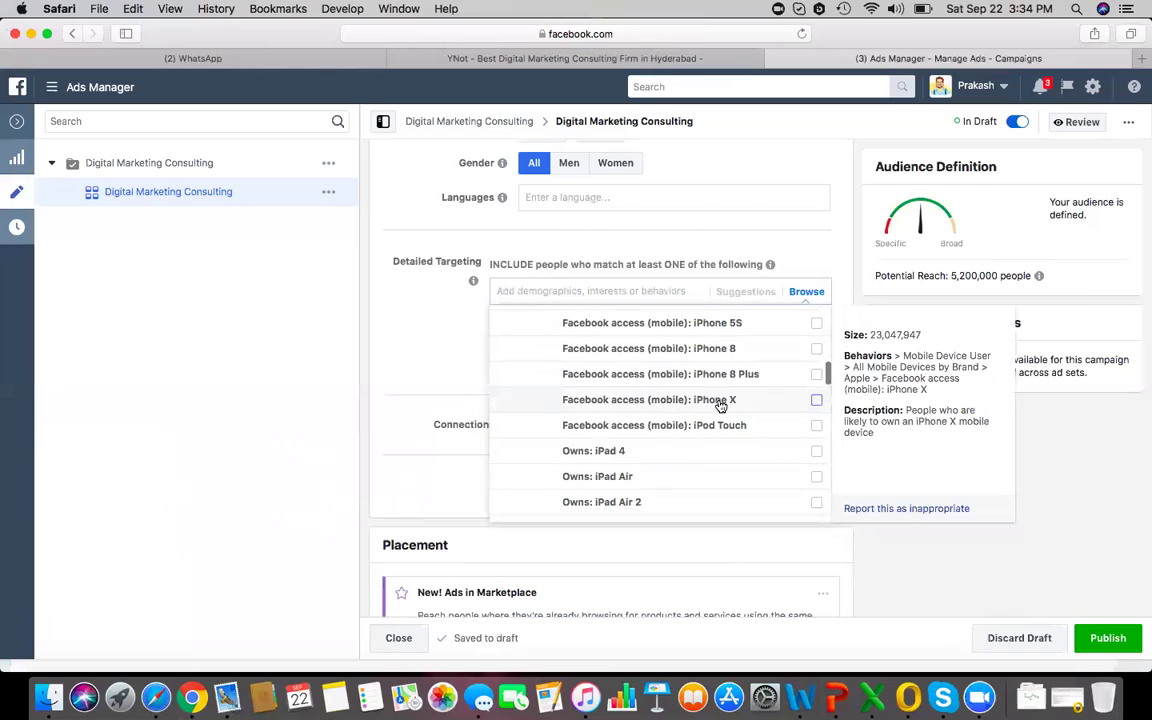
click(817, 402)
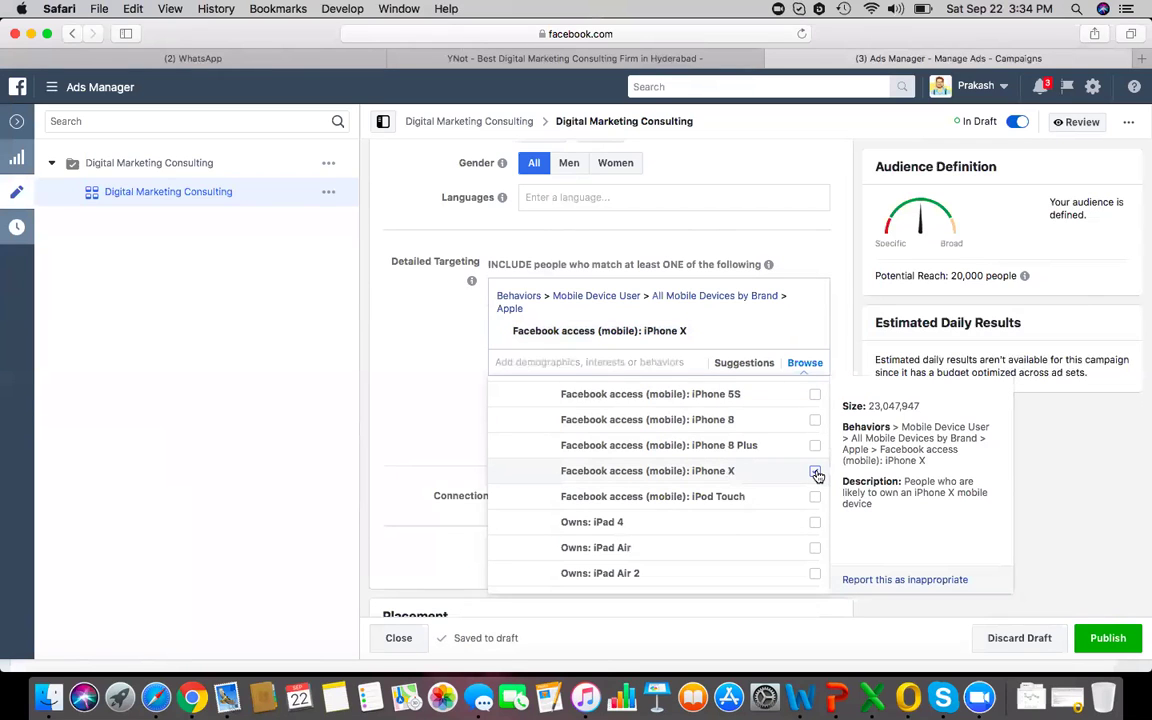
Remove iPhone X owners from the targeting and scroll down to the phone brands
click(816, 473)
scroll(722, 460, down, 1)
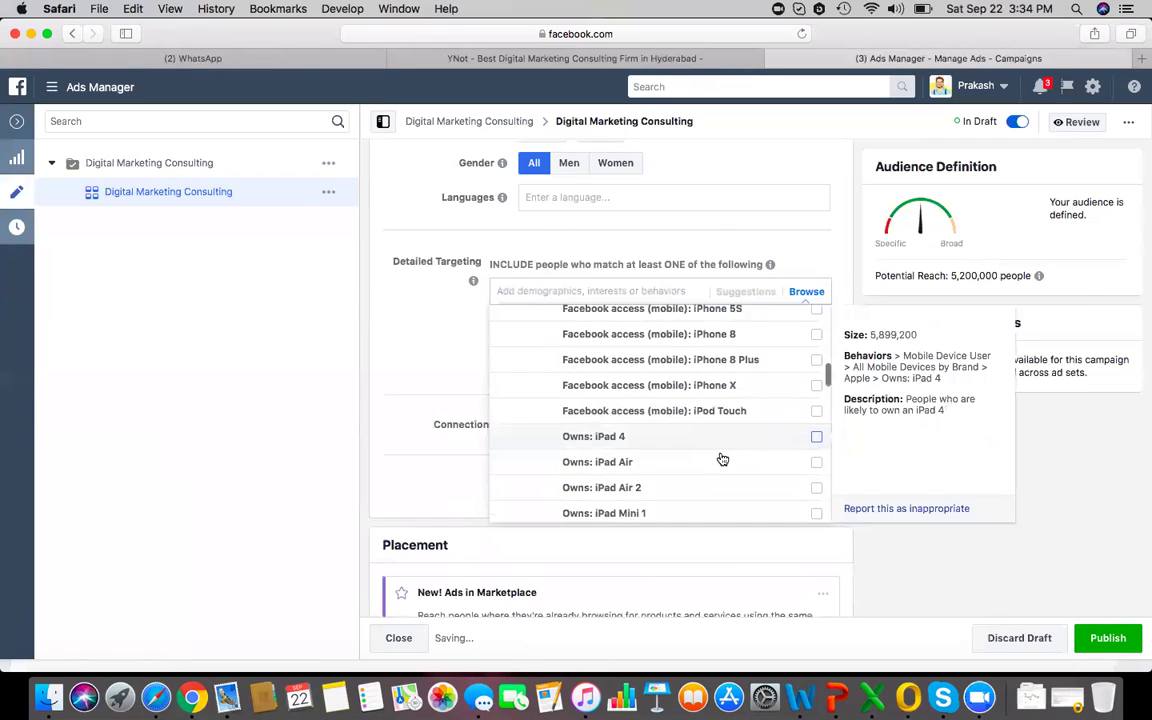
scroll(722, 460, down, 1)
scroll(722, 459, down, 2)
scroll(722, 459, down, 3)
scroll(722, 459, down, 1)
scroll(722, 459, down, 1)
scroll(722, 459, down, 3)
scroll(722, 459, down, 1)
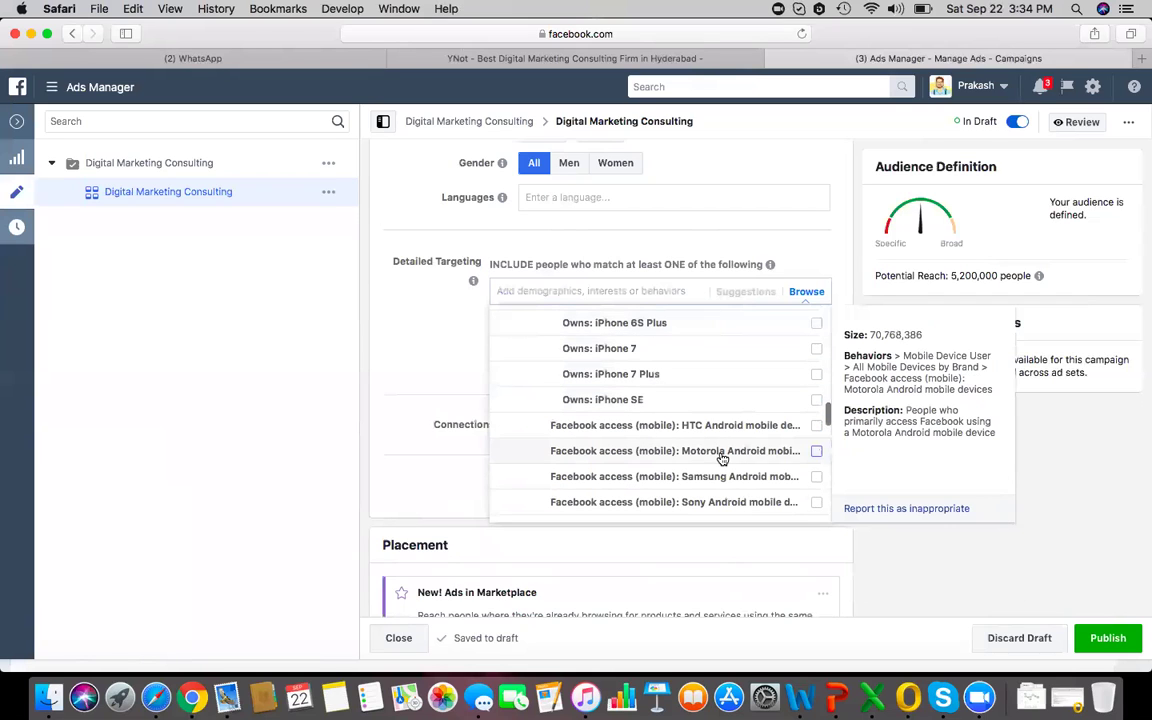
scroll(722, 459, down, 1)
scroll(722, 458, down, 1)
scroll(722, 458, down, 2)
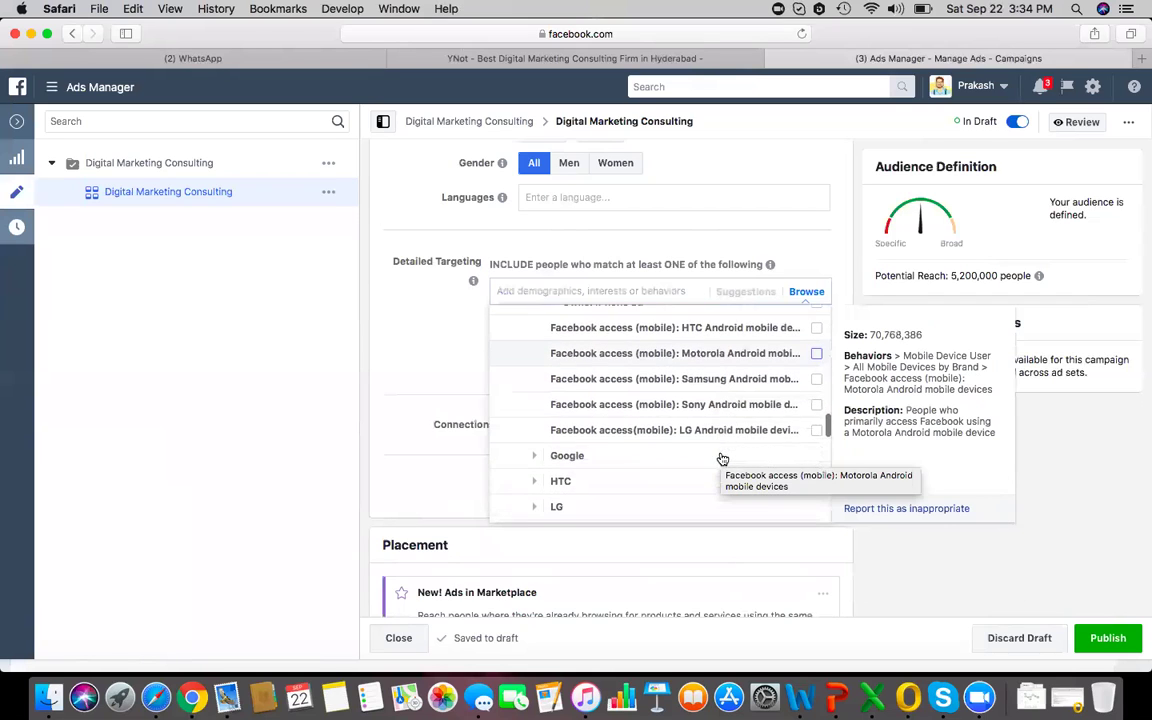
Expand the Google, HTC and LG phone model groups
click(629, 451)
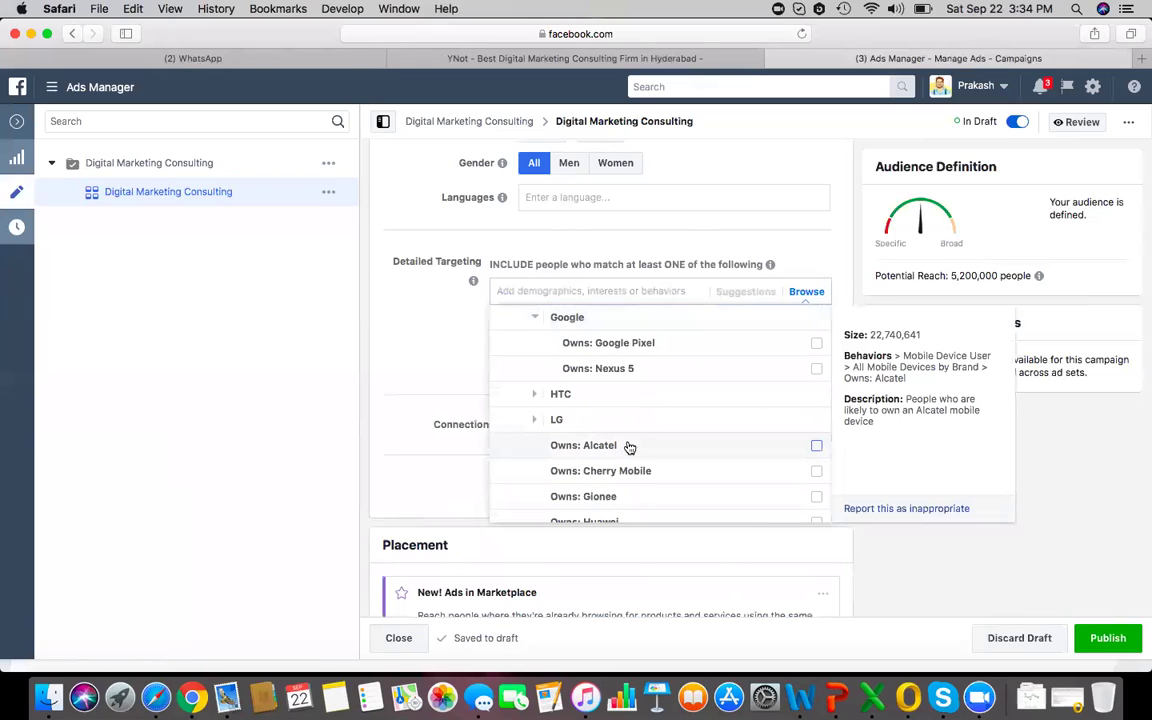
click(612, 398)
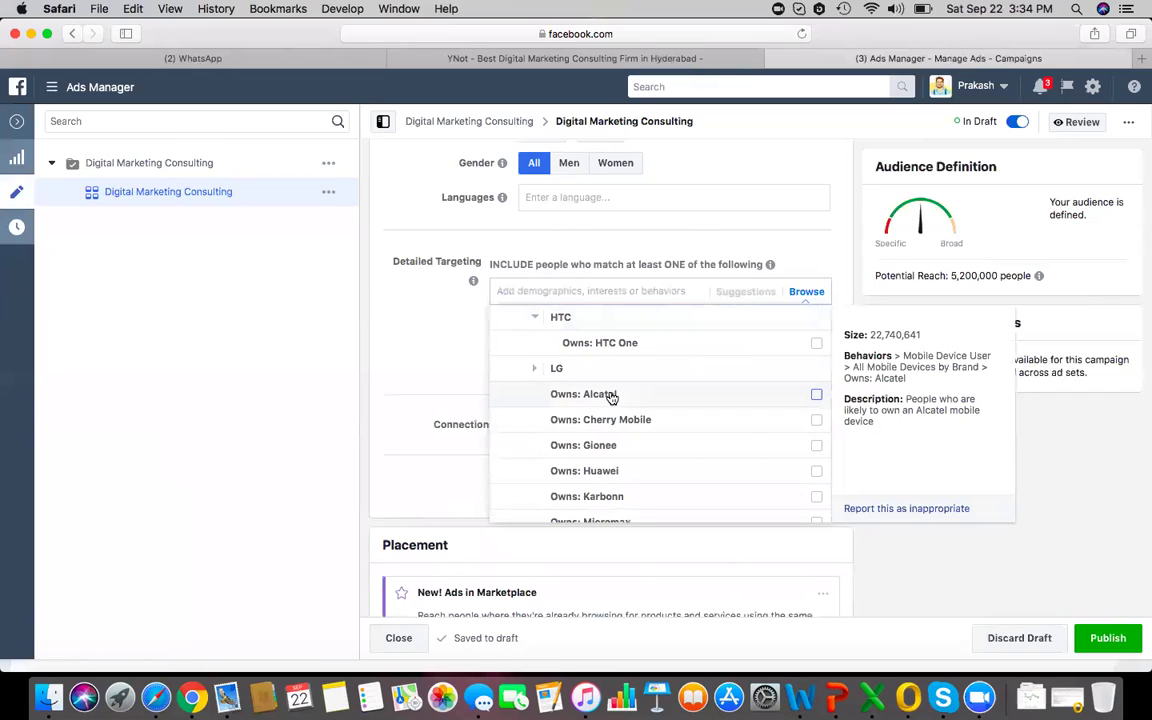
click(611, 376)
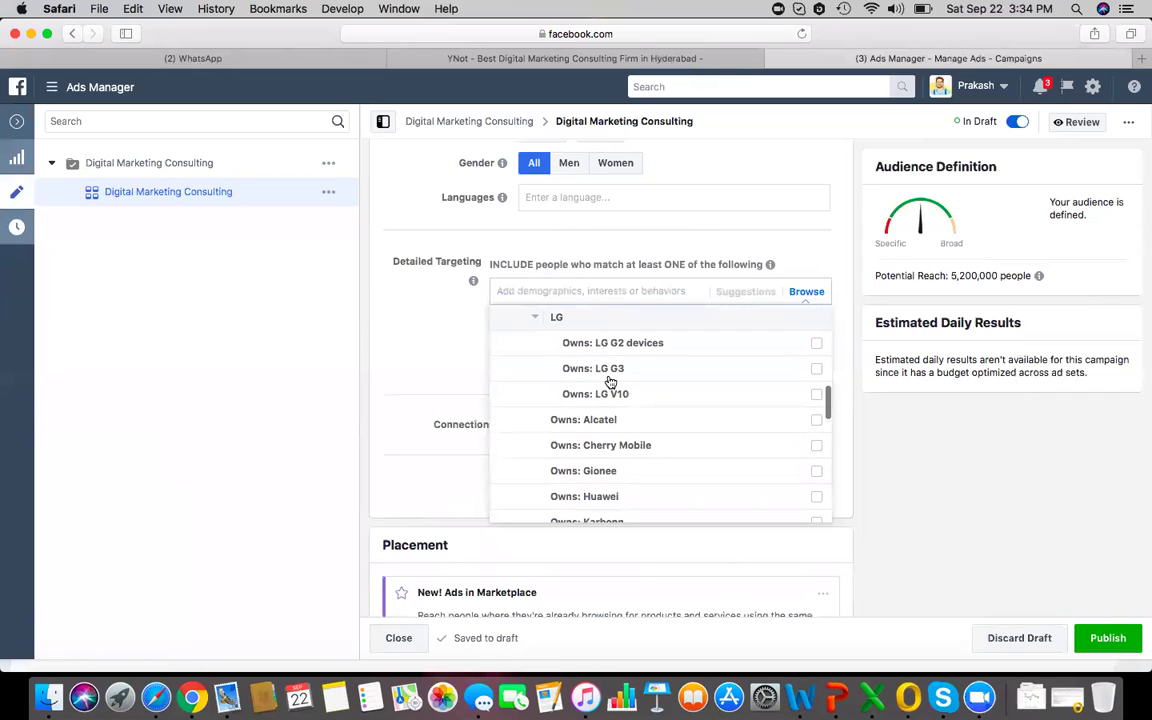
scroll(622, 440, down, 2)
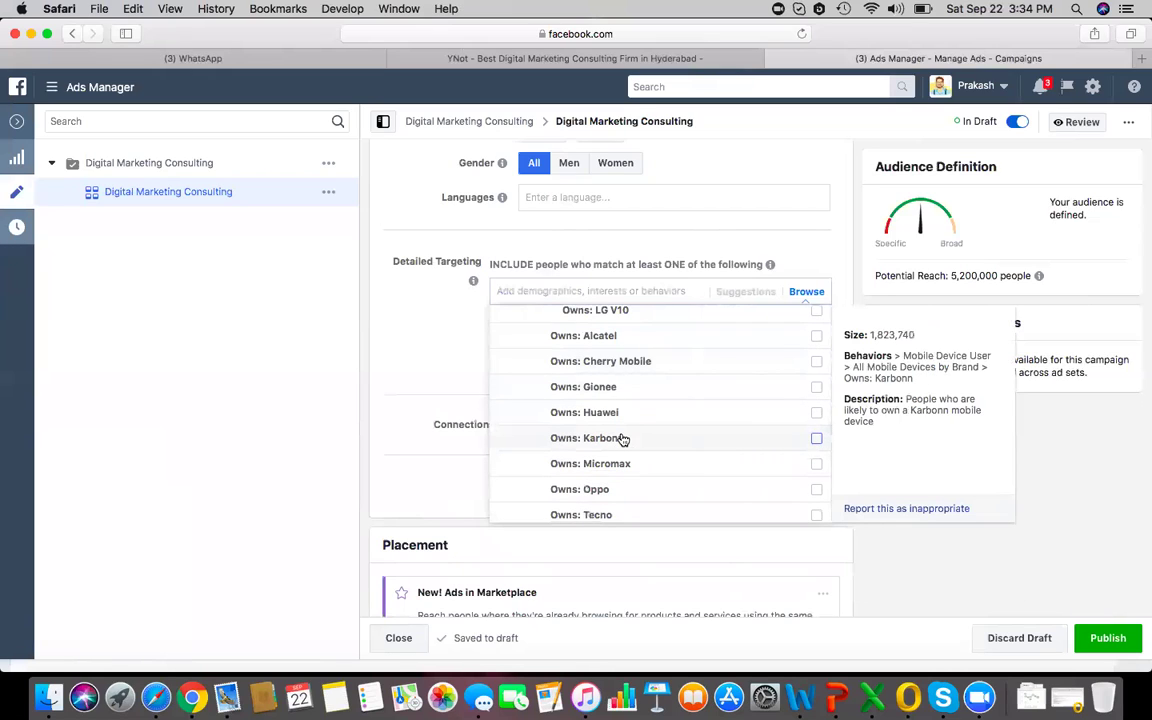
scroll(622, 440, down, 3)
scroll(622, 440, down, 2)
Expand the Samsung Galaxy models and browse down to the operating-system behaviors
click(622, 440)
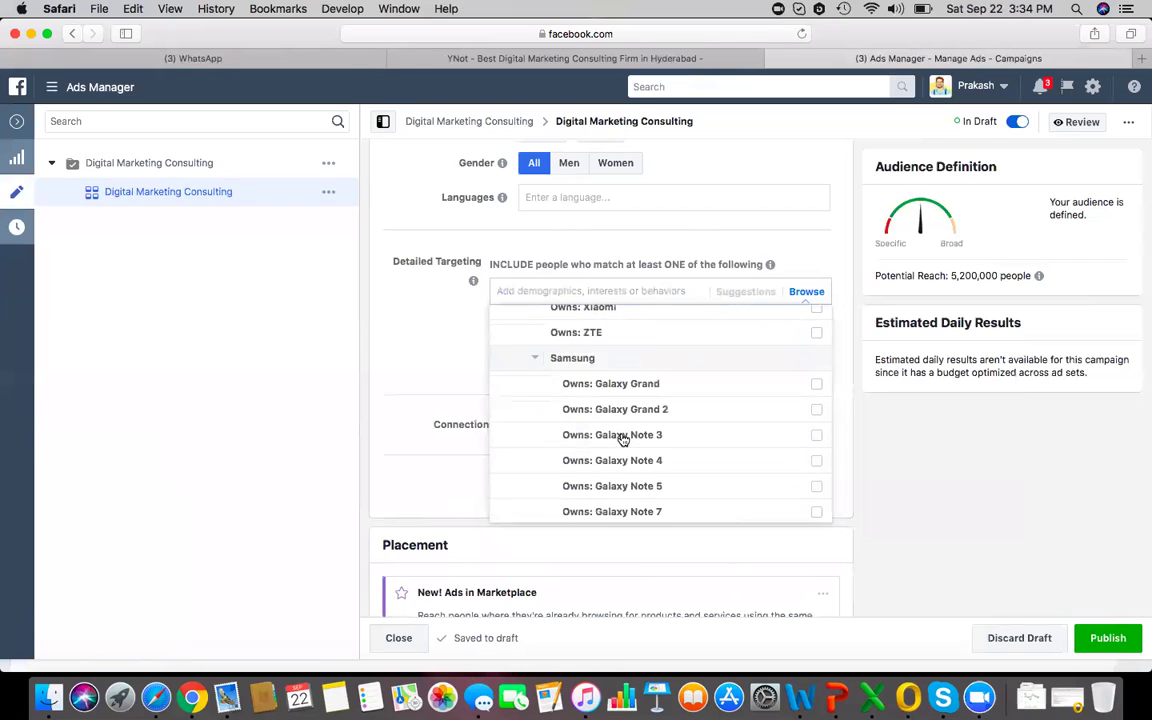
scroll(622, 440, down, 1)
scroll(676, 442, down, 1)
scroll(679, 441, down, 4)
scroll(679, 441, down, 2)
scroll(680, 430, down, 3)
scroll(681, 420, down, 1)
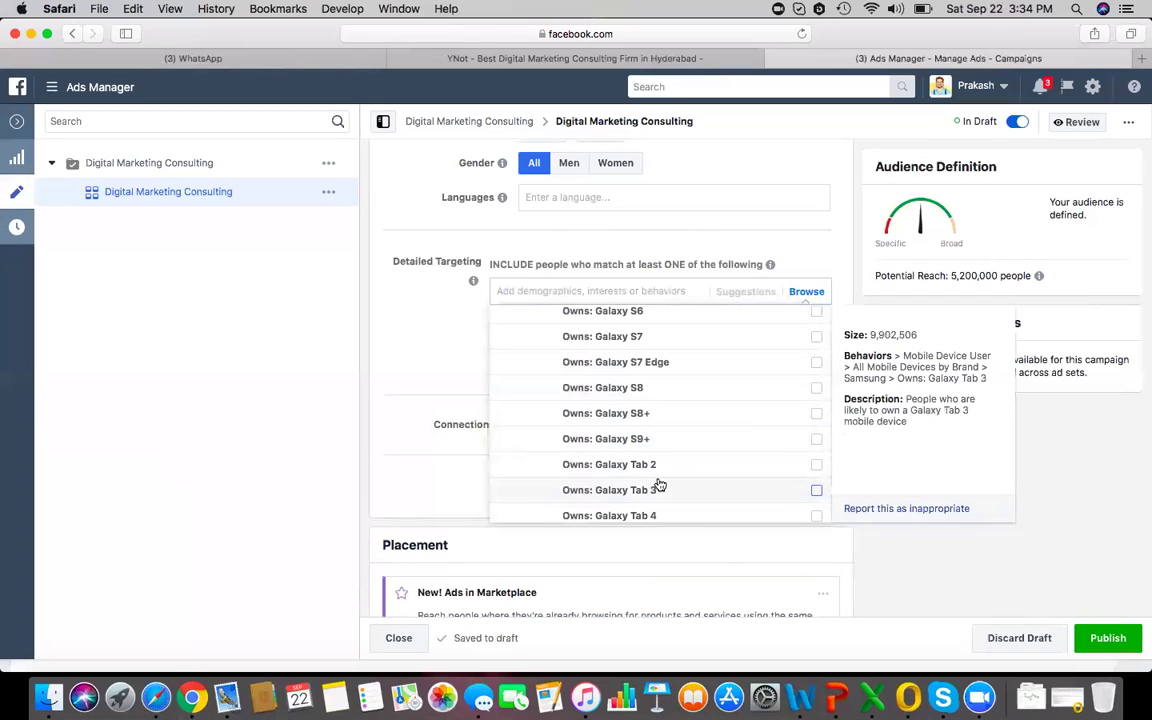
scroll(659, 486, down, 3)
scroll(659, 486, down, 3)
scroll(659, 486, down, 1)
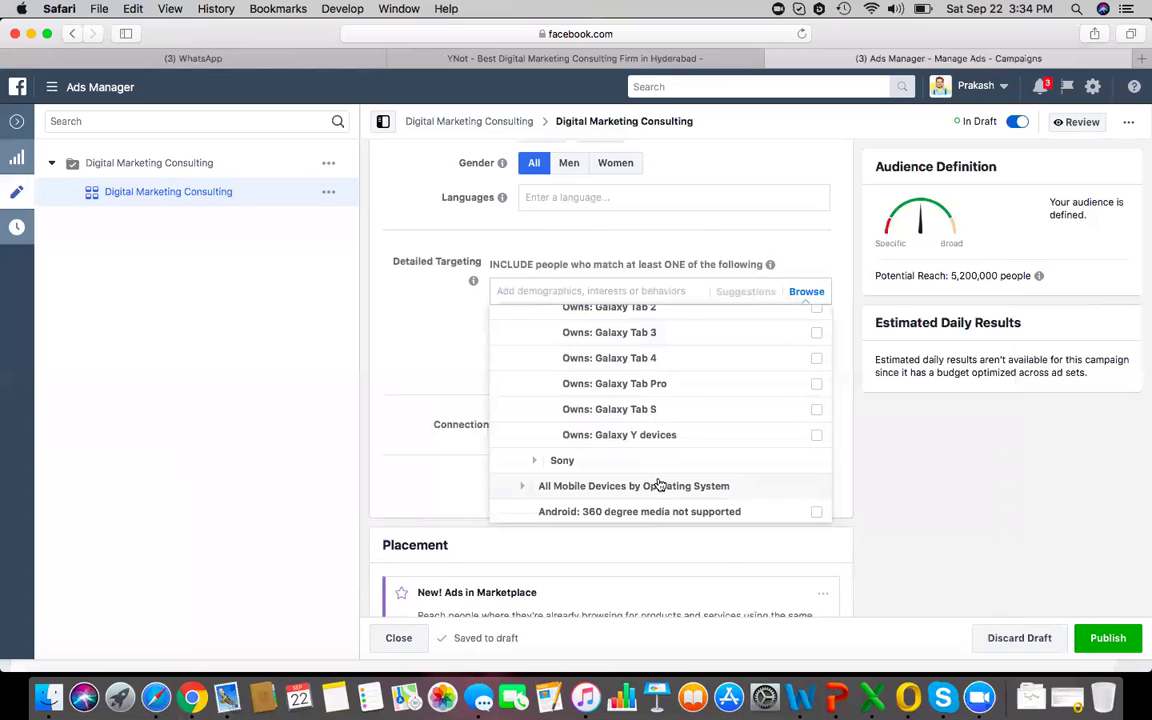
scroll(640, 435, down, 2)
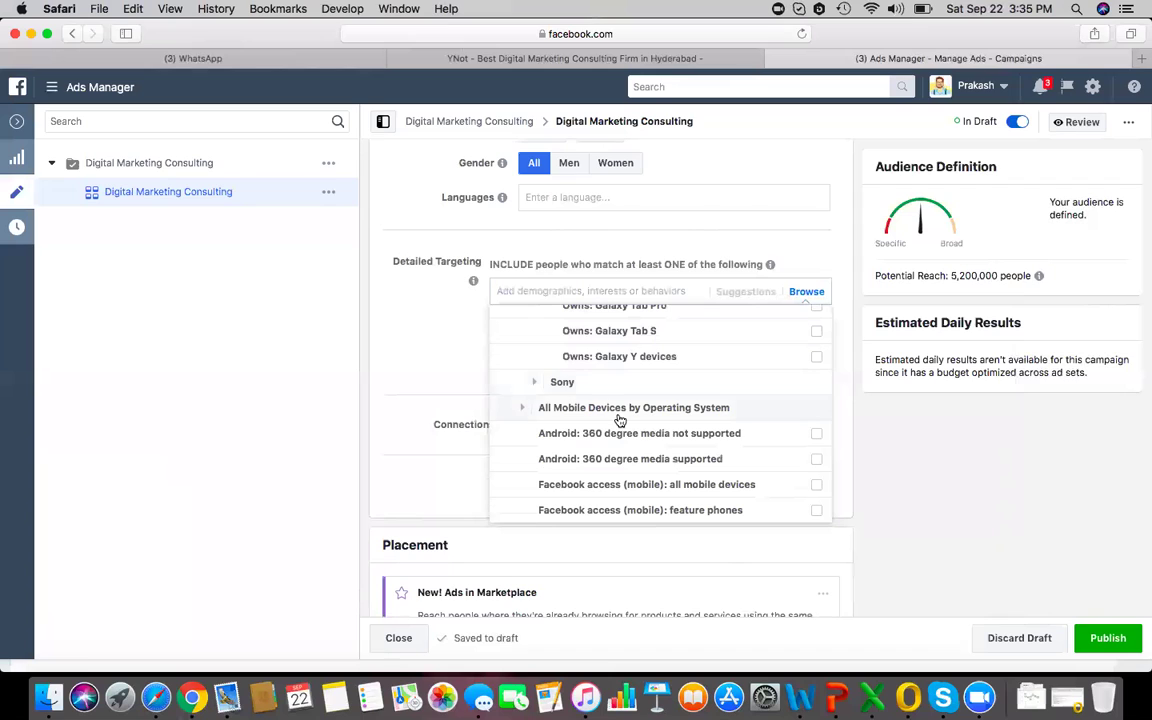
Expand All Mobile Devices by Operating System to show Android, iOS and Windows phone groups
click(620, 410)
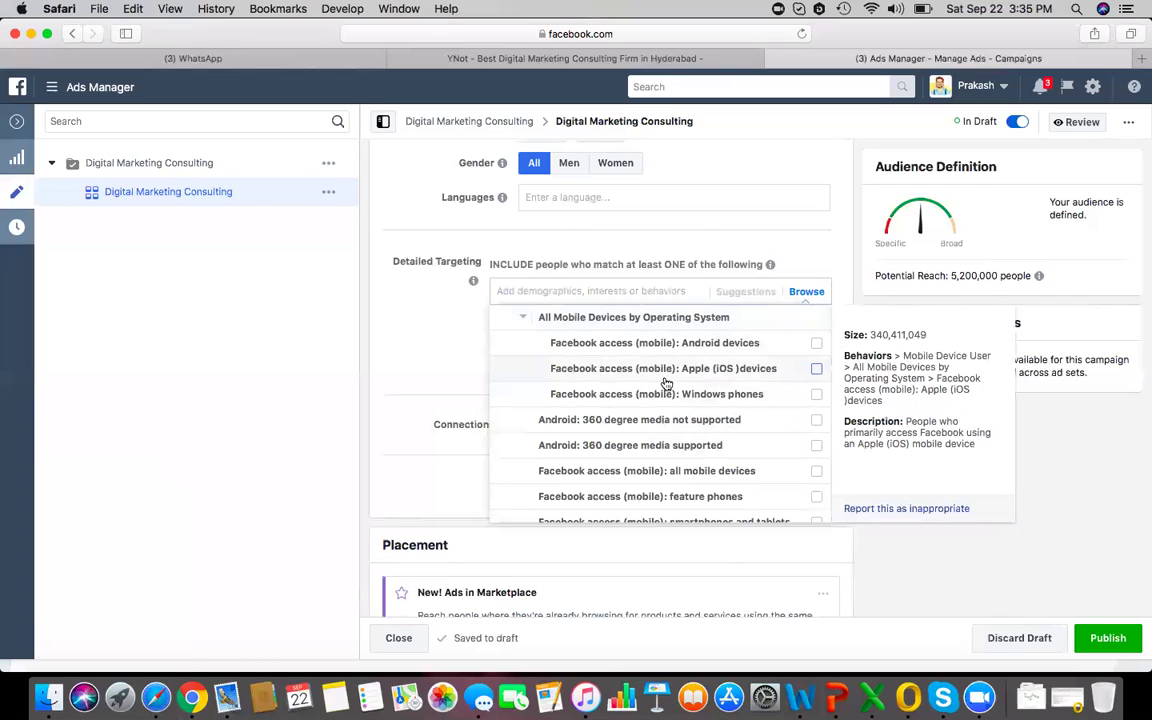
scroll(664, 395, down, 3)
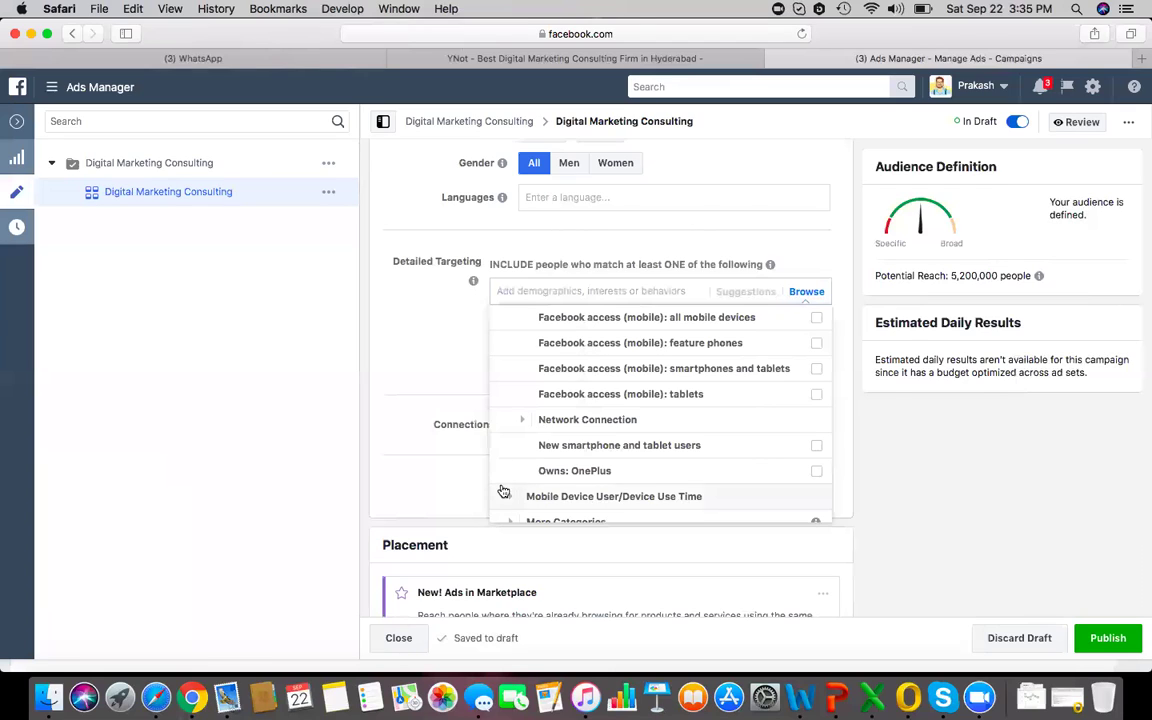
mouse_move(660, 471)
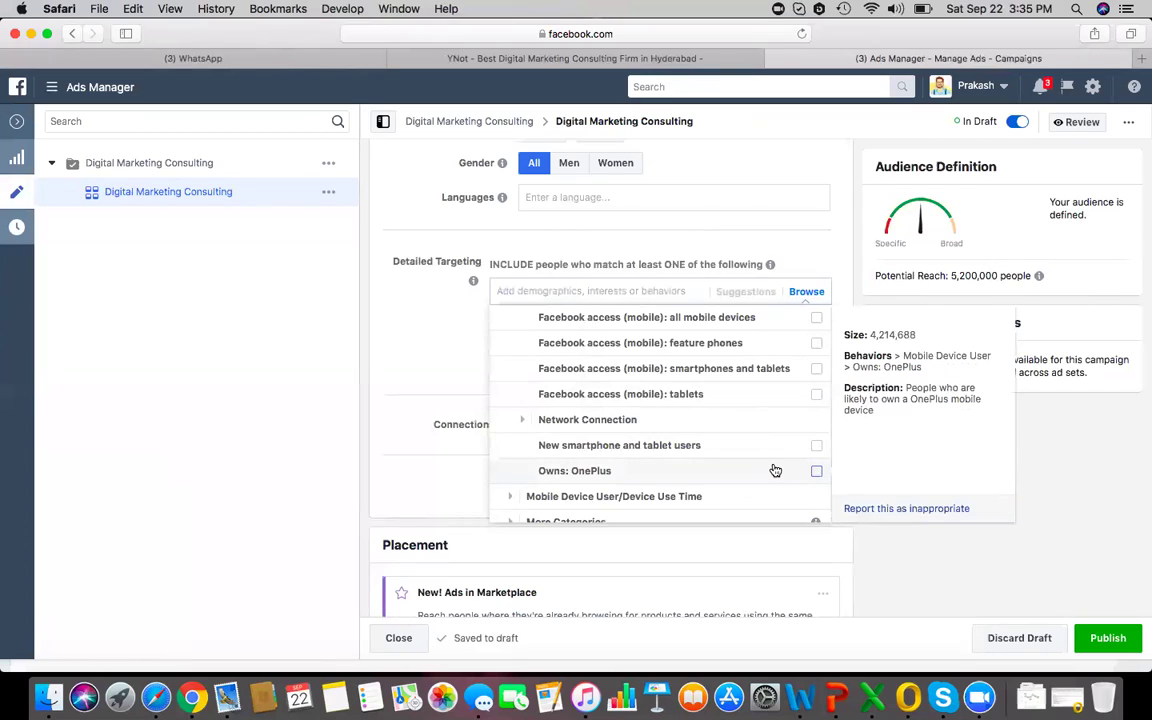
scroll(773, 469, down, 2)
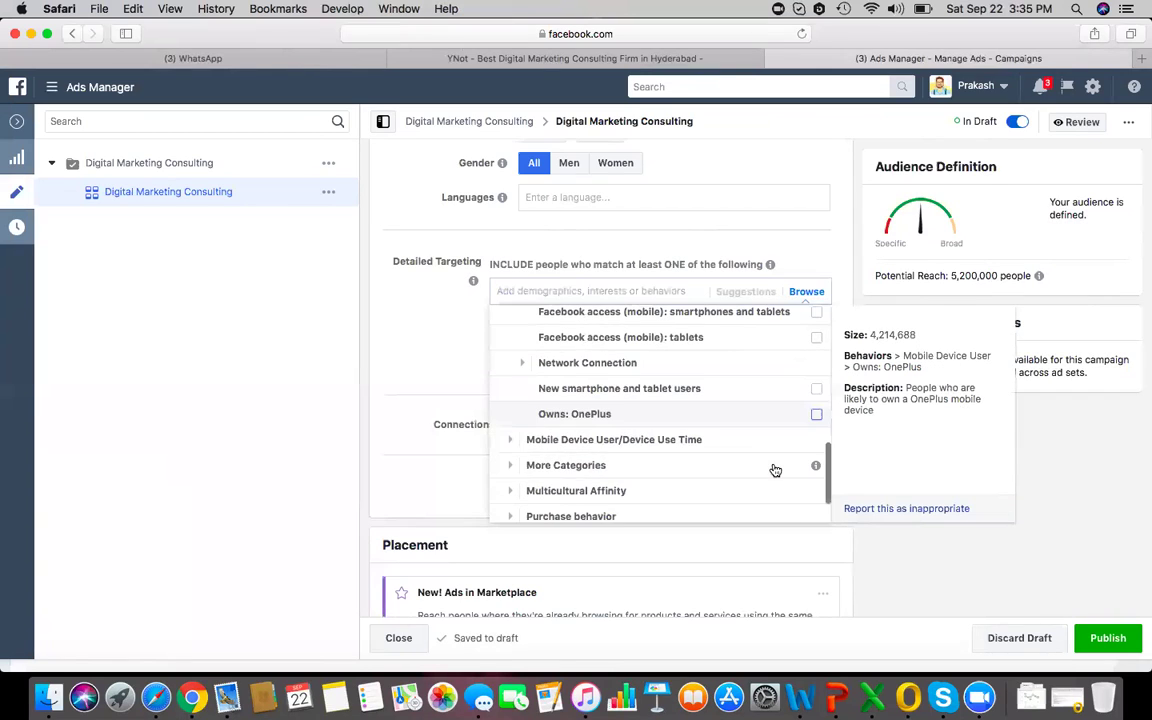
Expand Mobile Device User/Device Use Time, listing use times from under 1 month to 25+ months
click(679, 441)
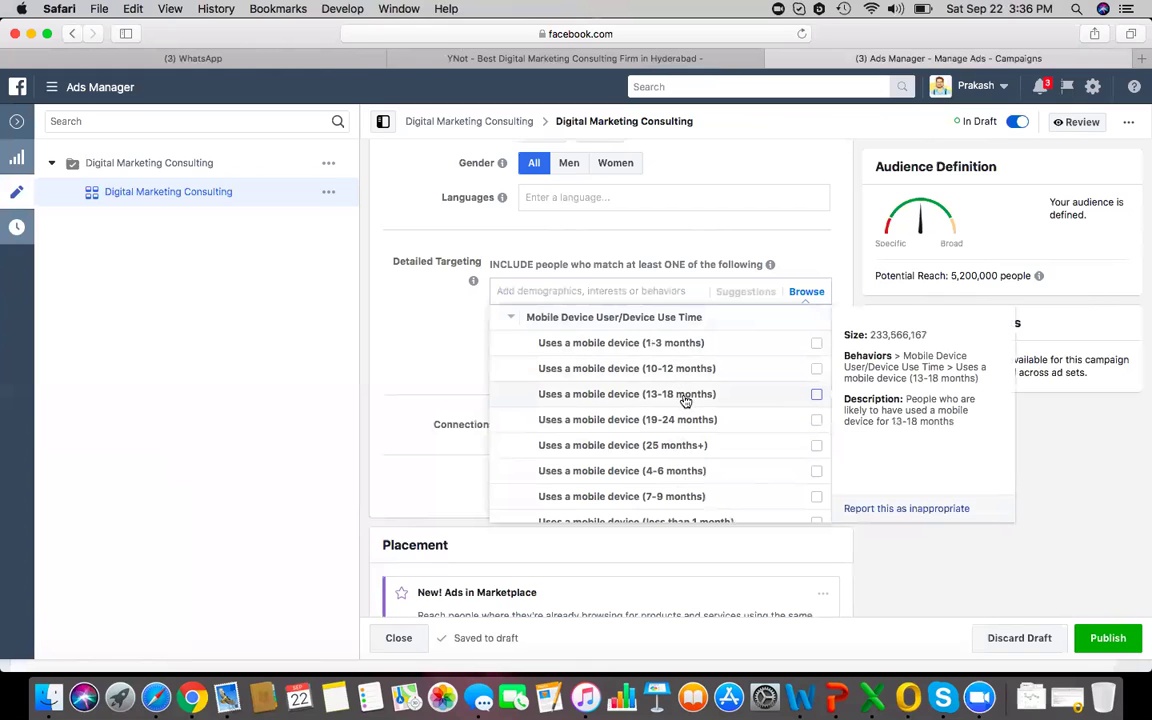
scroll(688, 432, down, 1)
scroll(688, 432, down, 3)
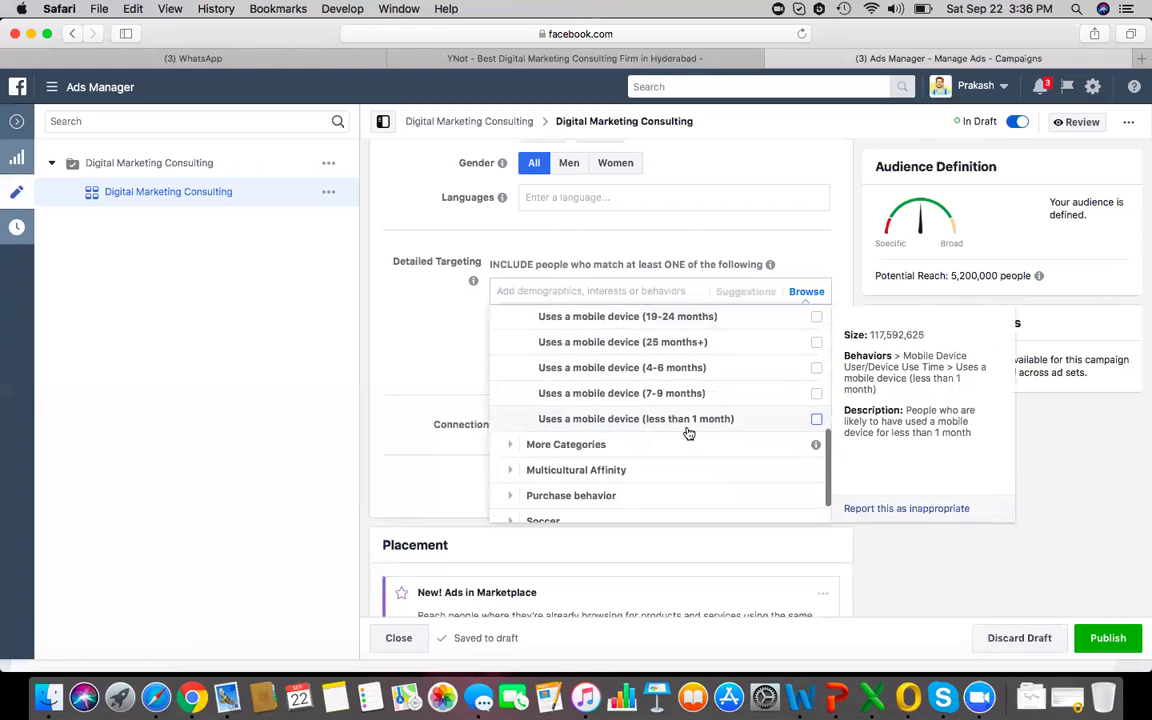
scroll(688, 432, up, 1)
scroll(688, 432, up, 2)
scroll(688, 432, up, 1)
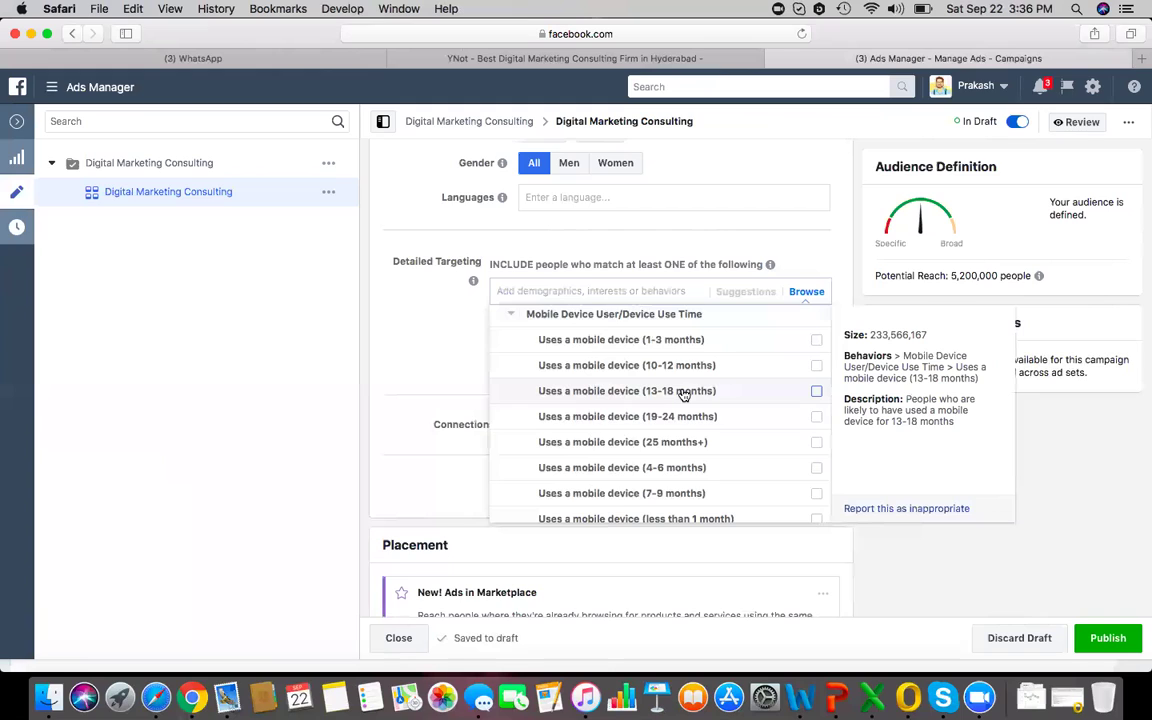
scroll(683, 395, down, 2)
scroll(683, 395, down, 1)
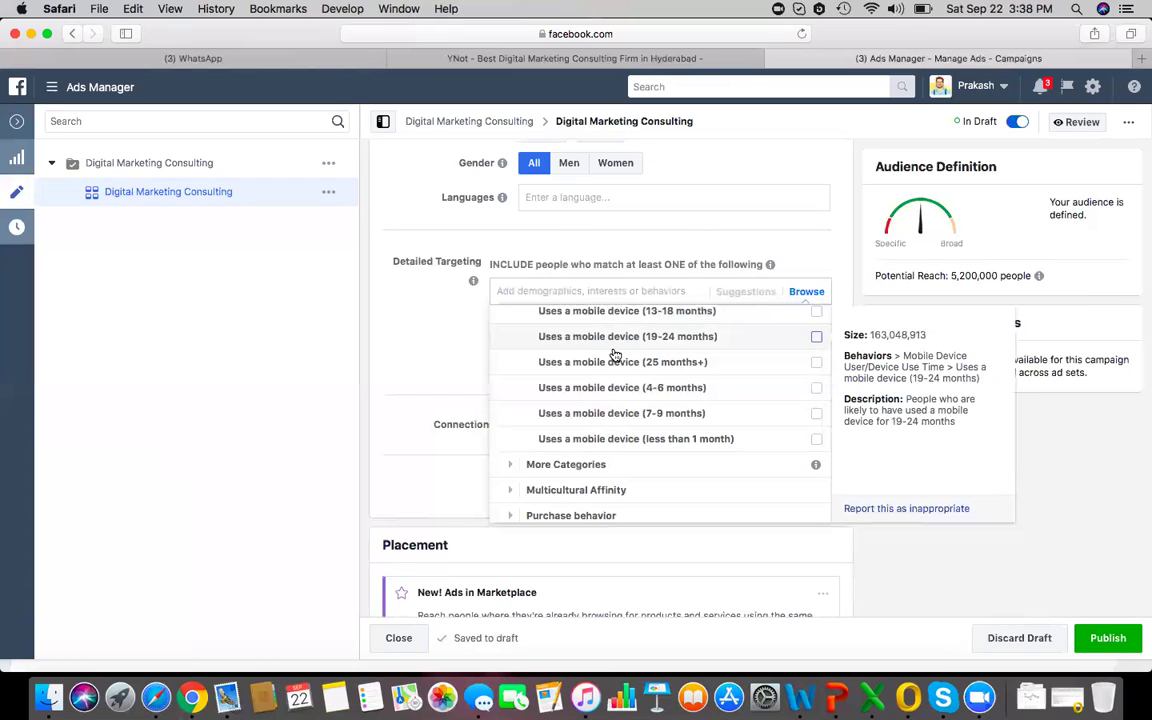
Expand More Categories, then Multicultural Affinity, and scroll through its options
click(578, 466)
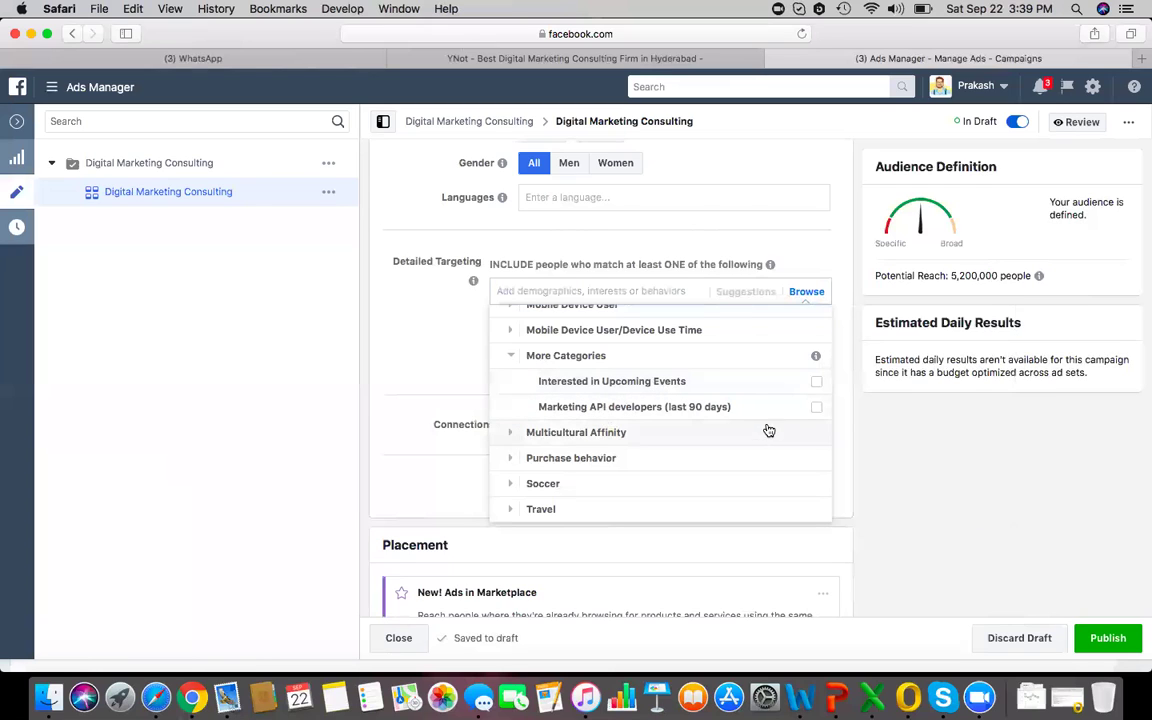
mouse_move(634, 407)
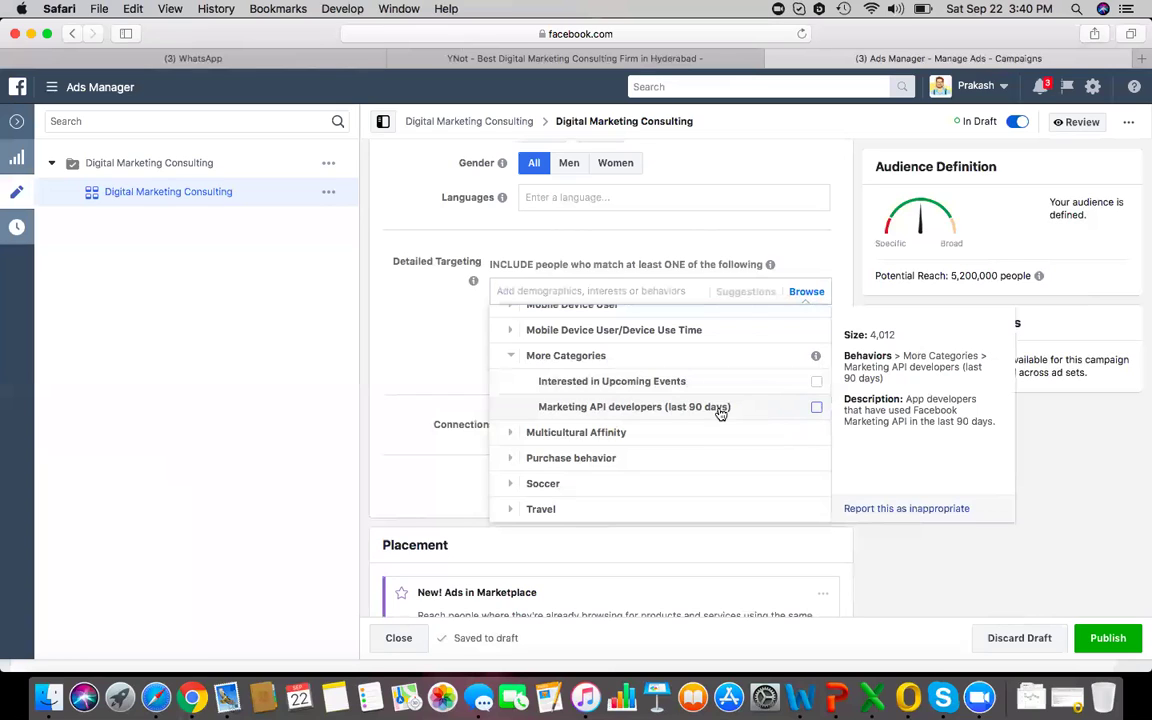
click(610, 433)
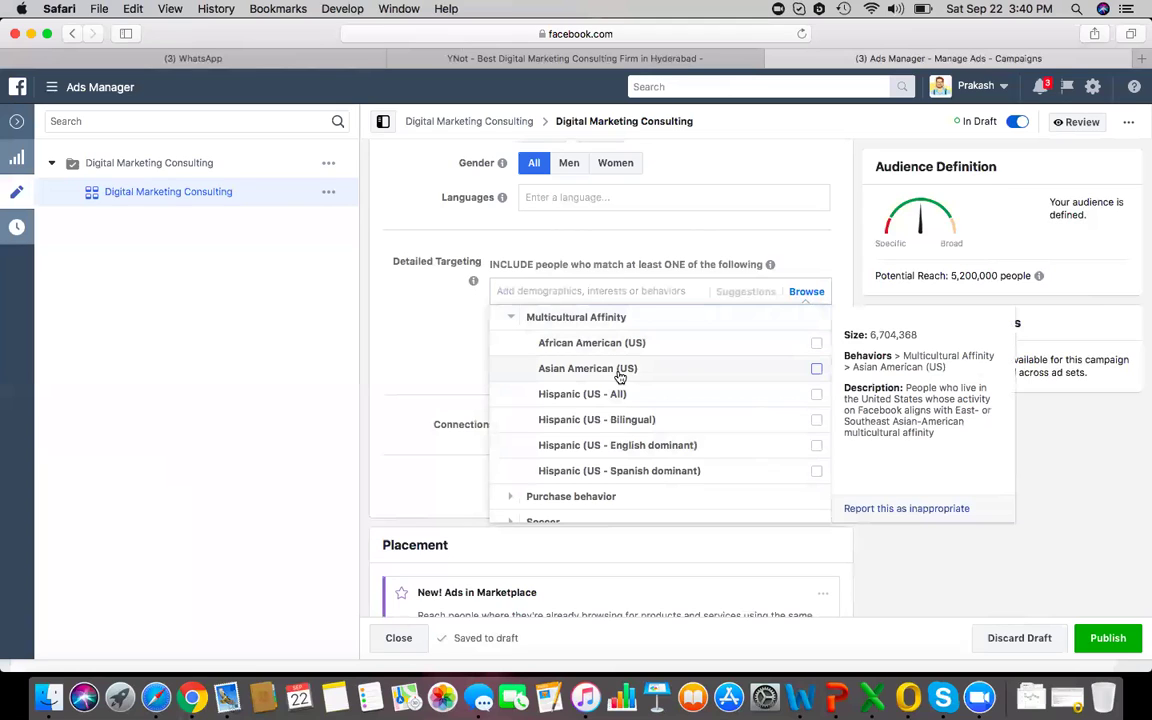
scroll(600, 420, down, 1)
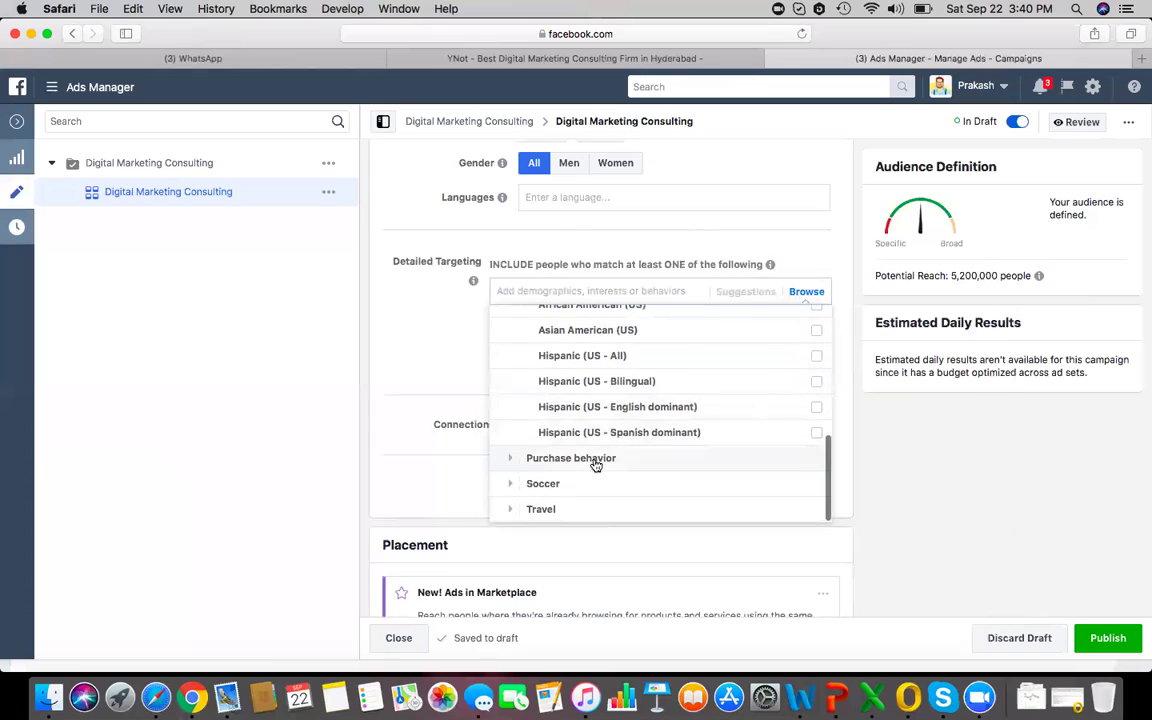
Expand Purchase behavior to reveal Engaged Shoppers, about 376.6 million people
click(596, 460)
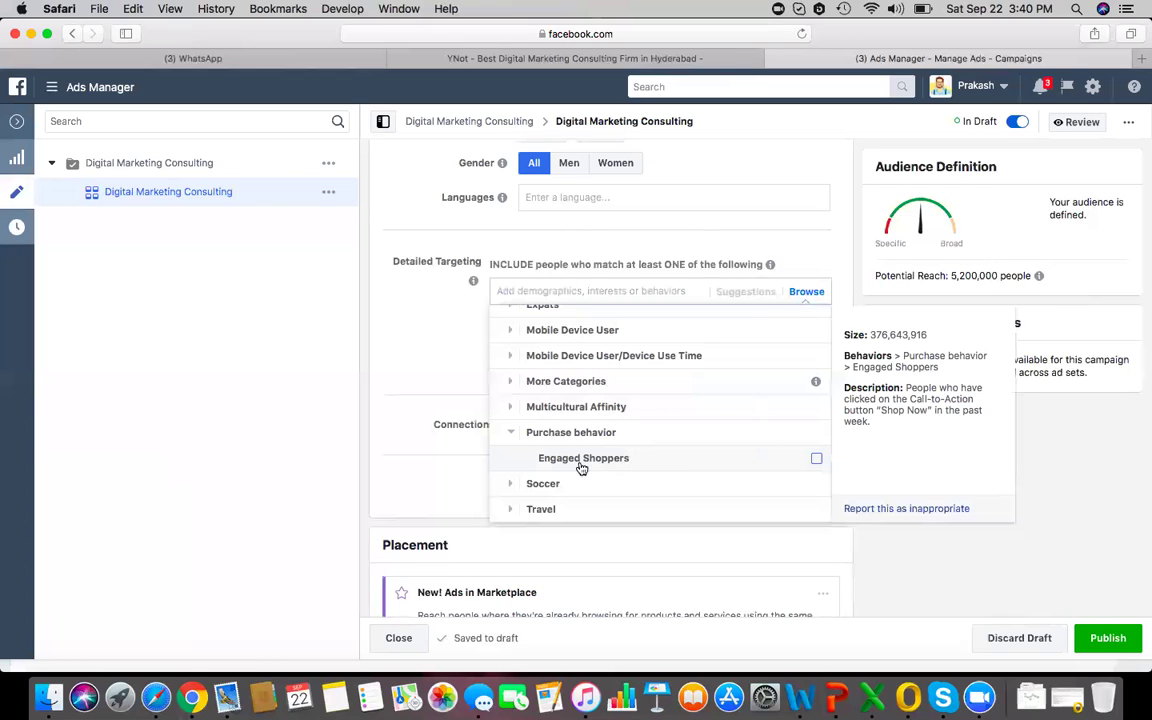
Expand the Soccer category to show its three soccer-fan options
click(528, 485)
mouse_move(633, 458)
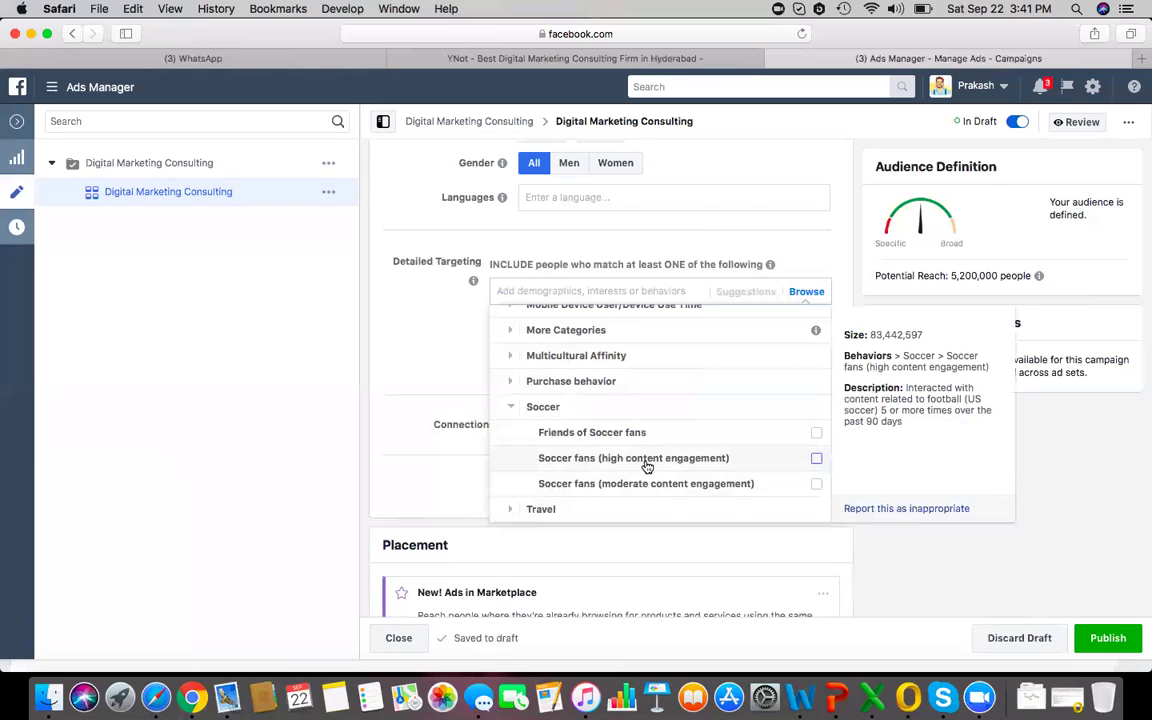
Under Travel, target 'Returned from travels 2 weeks ago', narrowing reach to 98,000, and close the browser
click(540, 509)
mouse_move(566, 407)
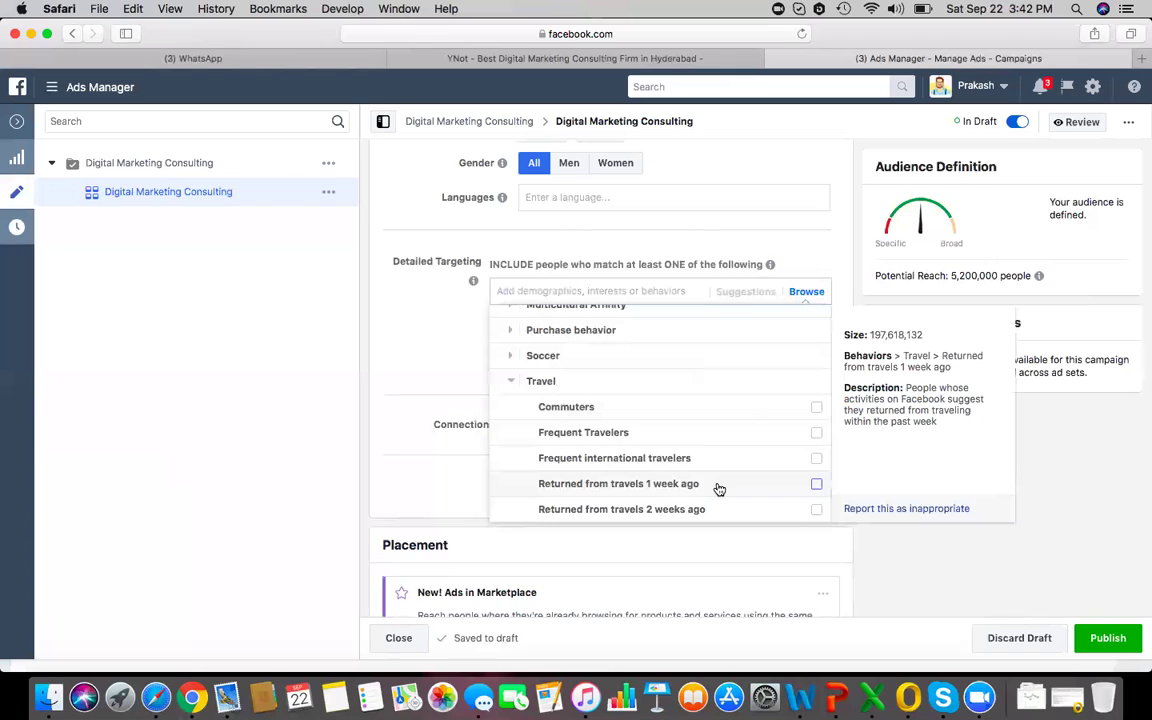
click(817, 511)
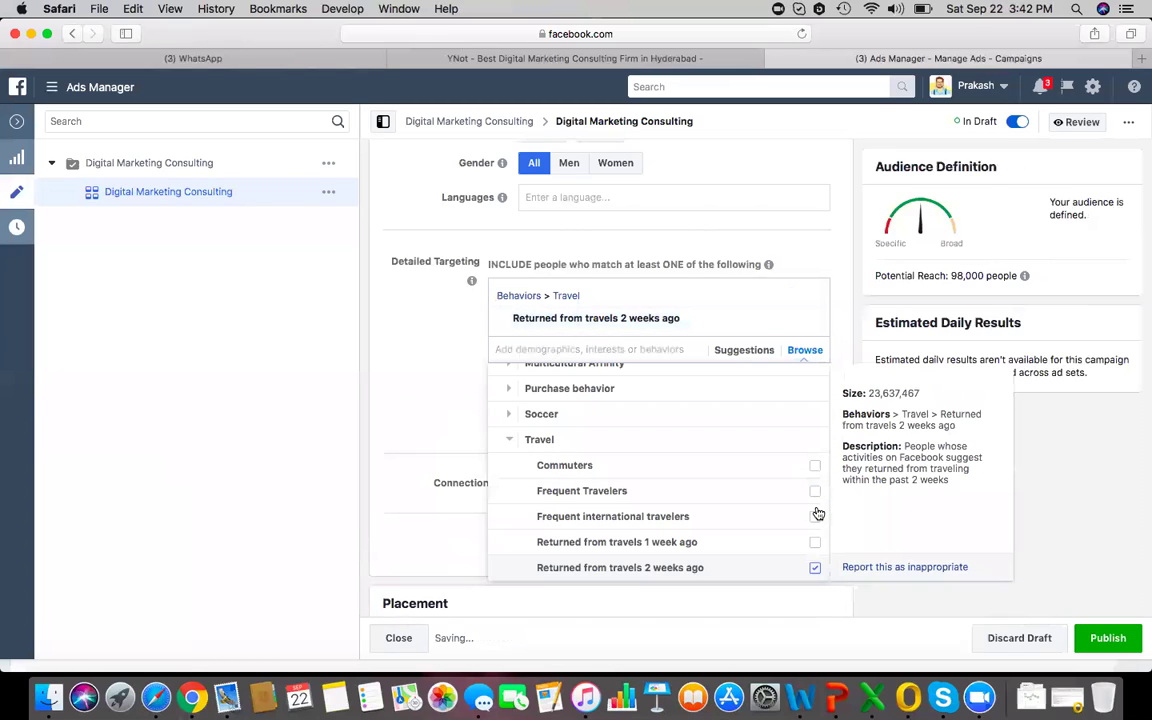
click(814, 570)
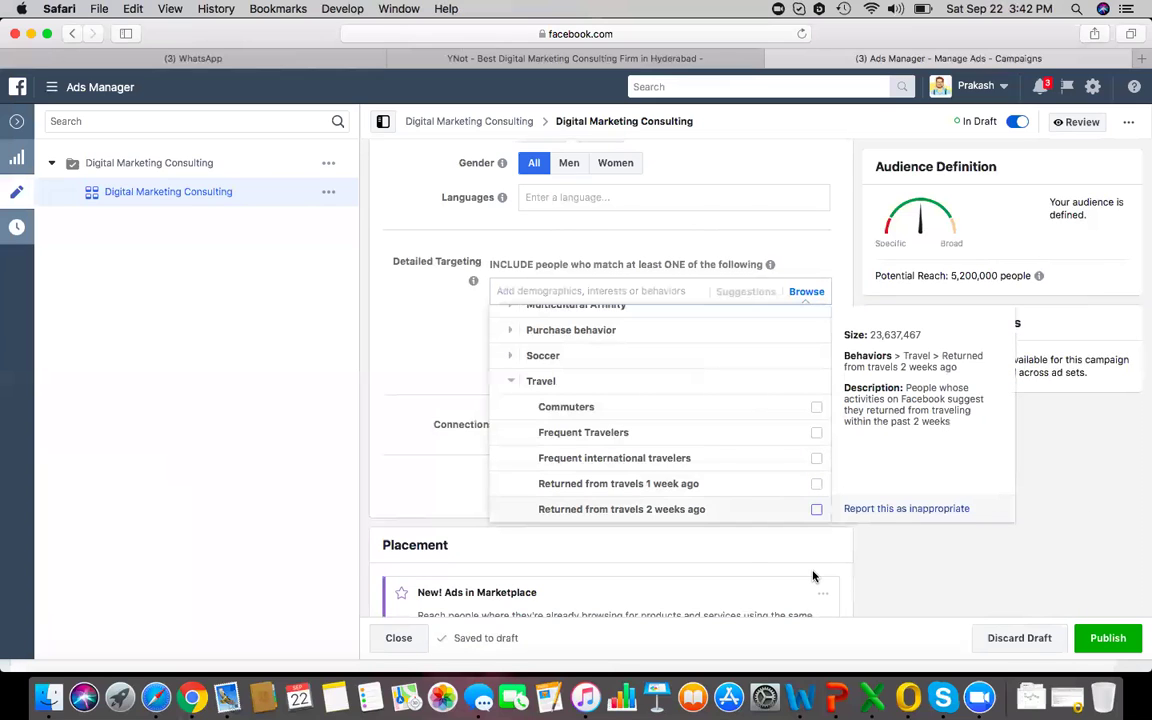
click(816, 510)
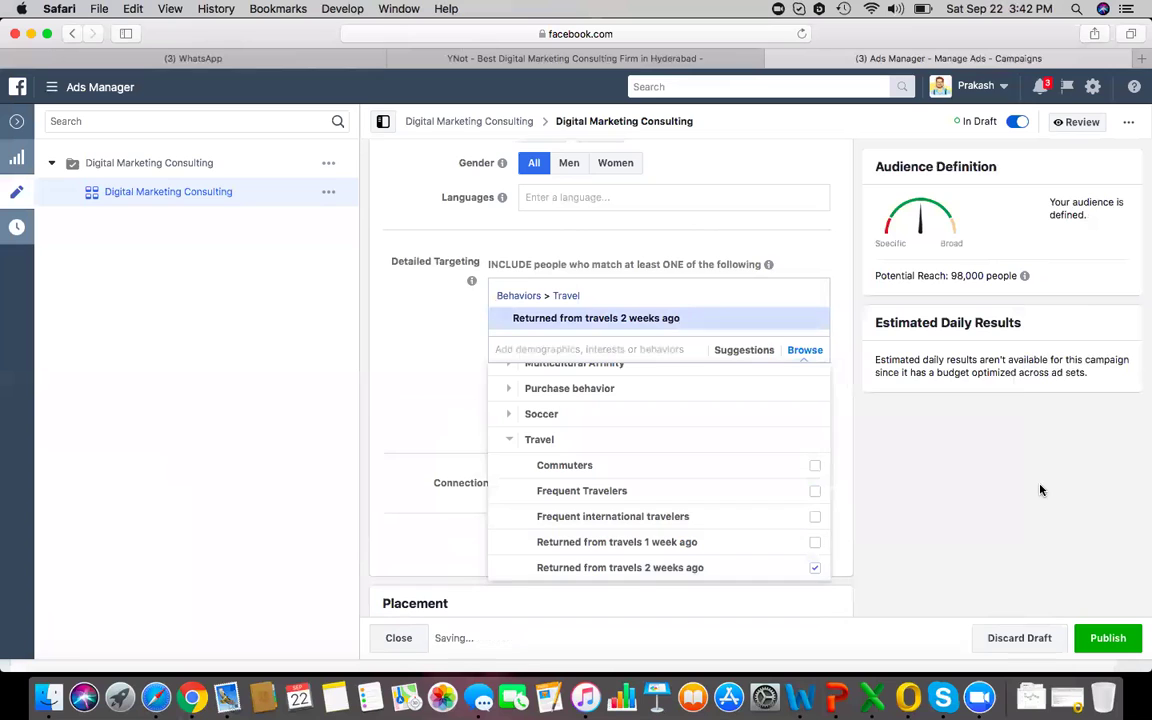
click(1000, 470)
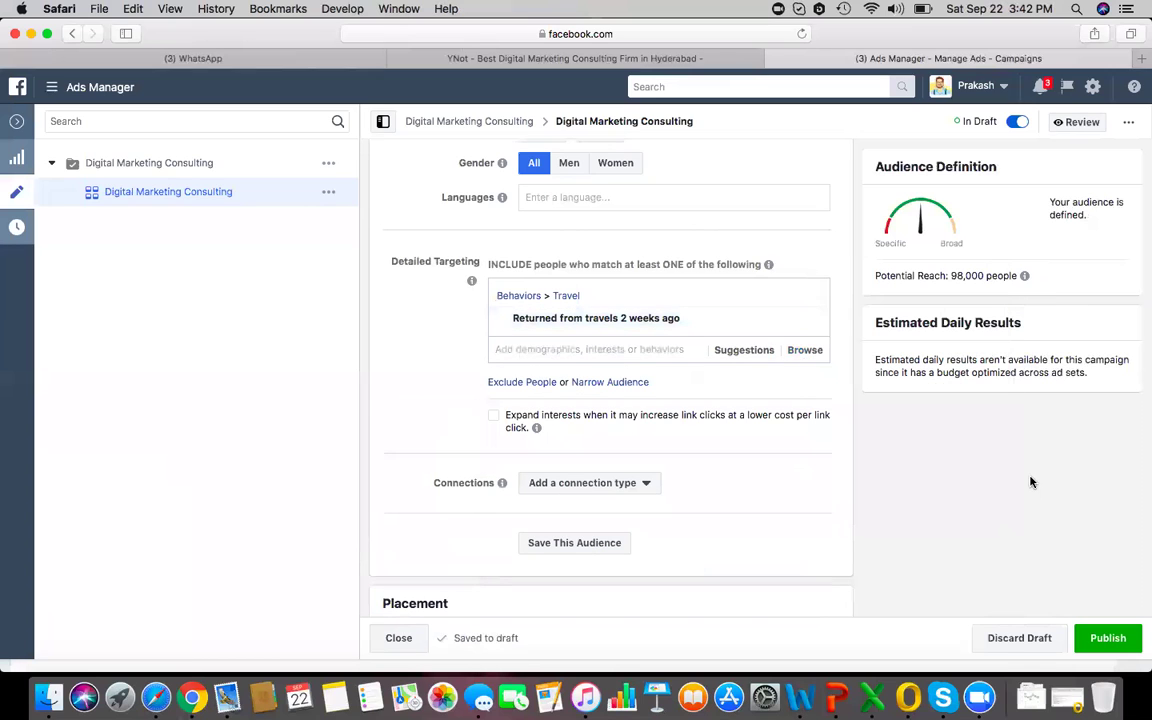
Scroll down past Placements to the Optimization & Delivery settings
scroll(964, 485, down, 2)
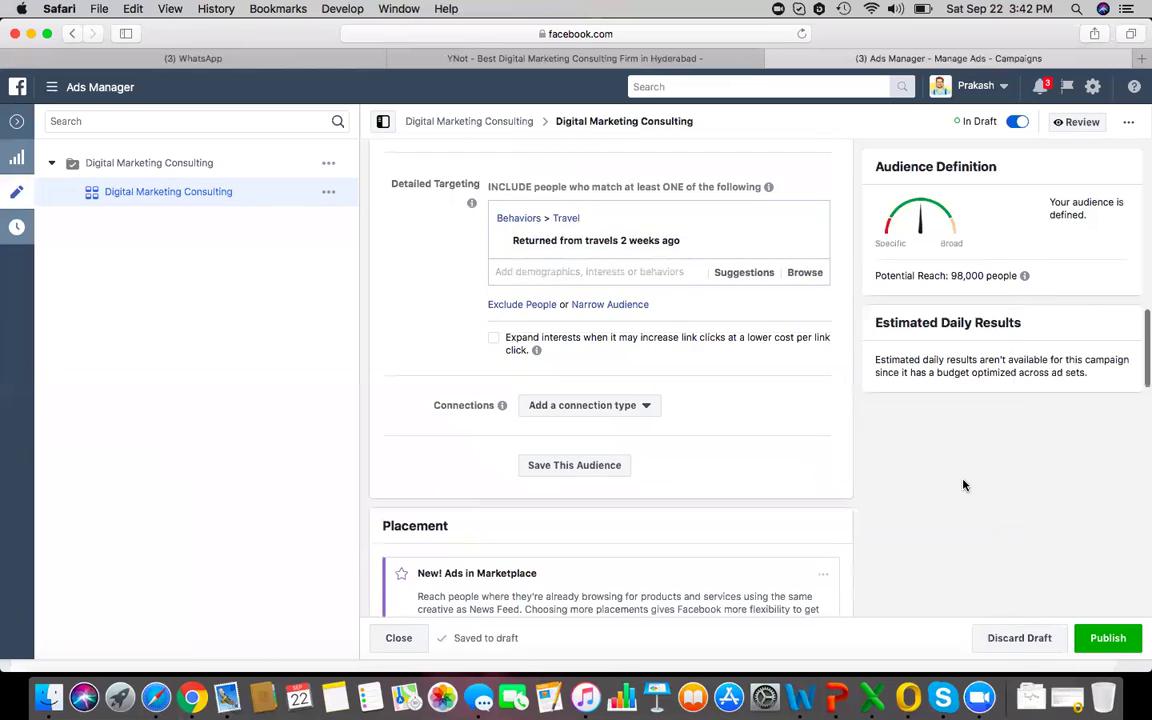
scroll(964, 485, down, 2)
scroll(964, 485, down, 1)
scroll(964, 485, down, 4)
scroll(964, 485, down, 1)
scroll(964, 485, down, 2)
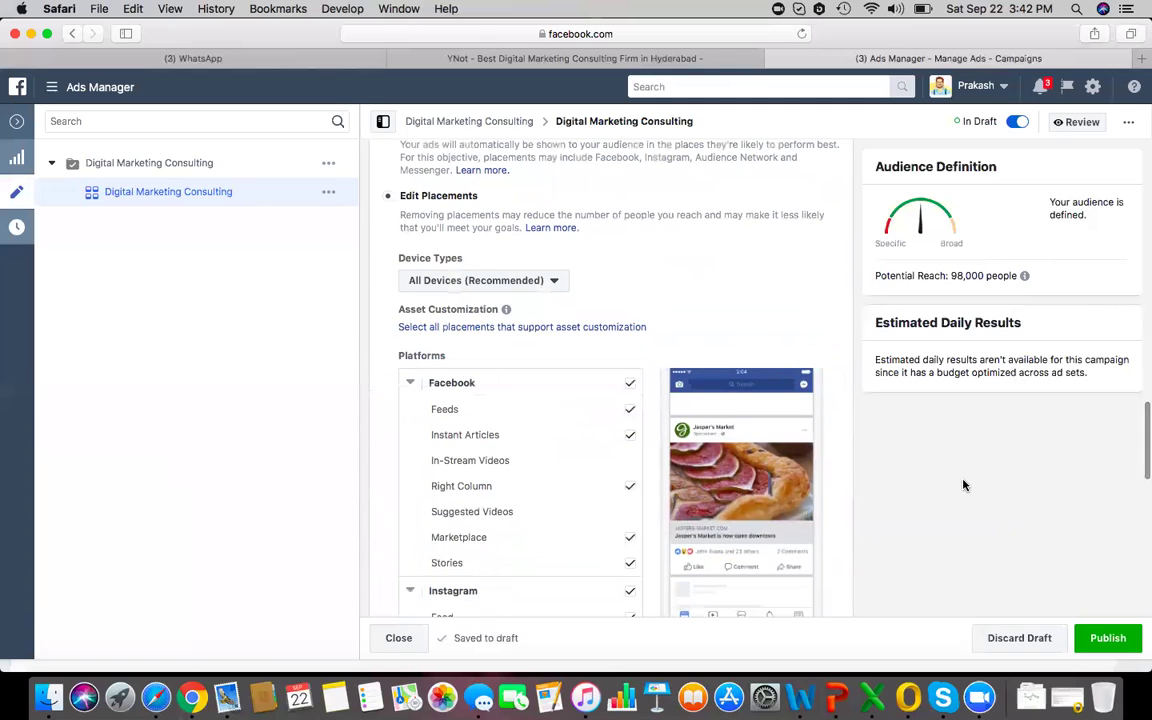
scroll(964, 485, down, 3)
scroll(964, 485, down, 4)
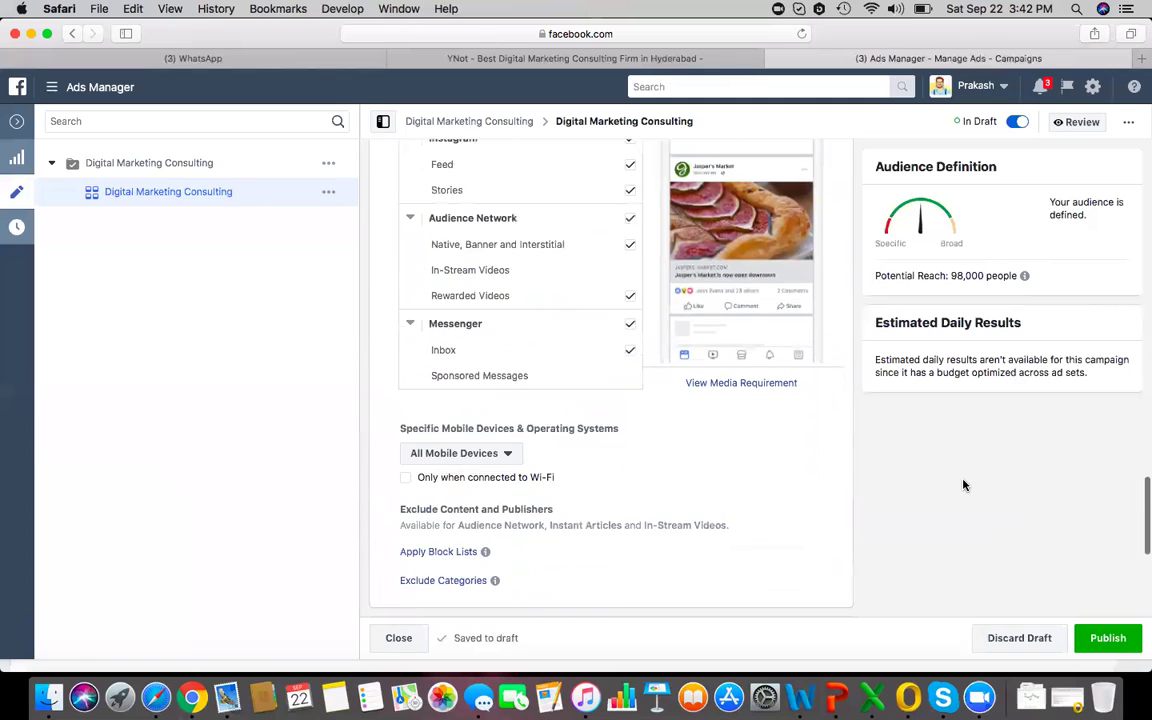
scroll(964, 485, down, 4)
scroll(964, 485, down, 2)
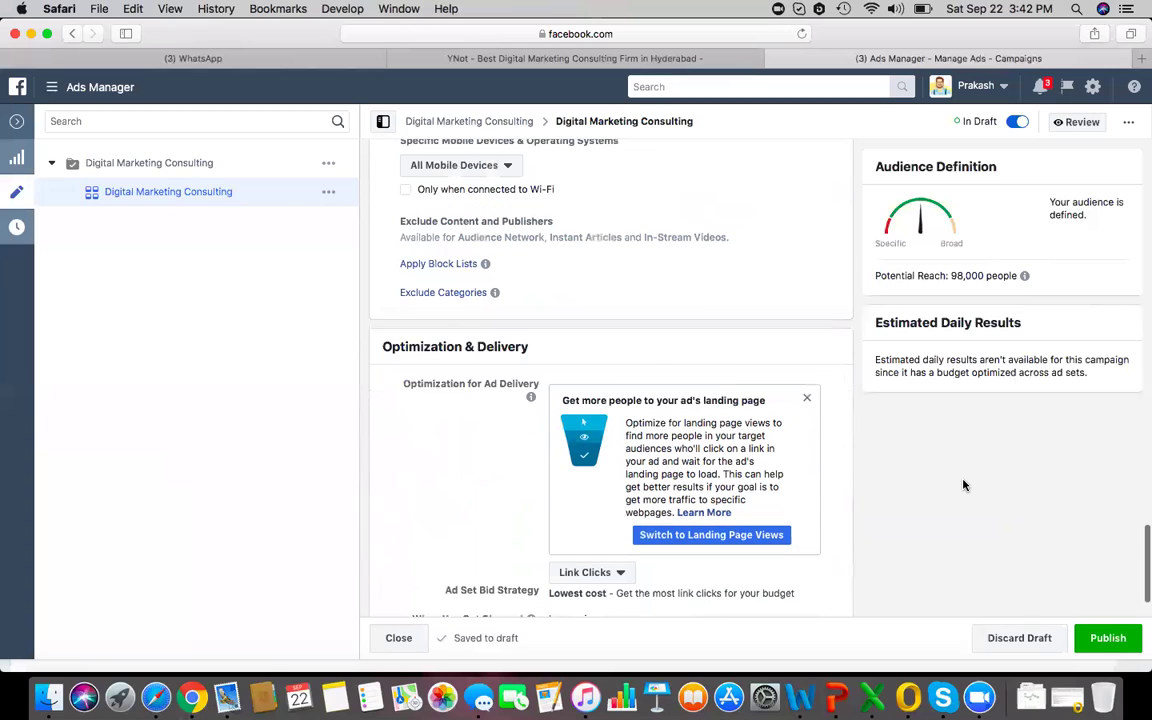
scroll(964, 485, down, 1)
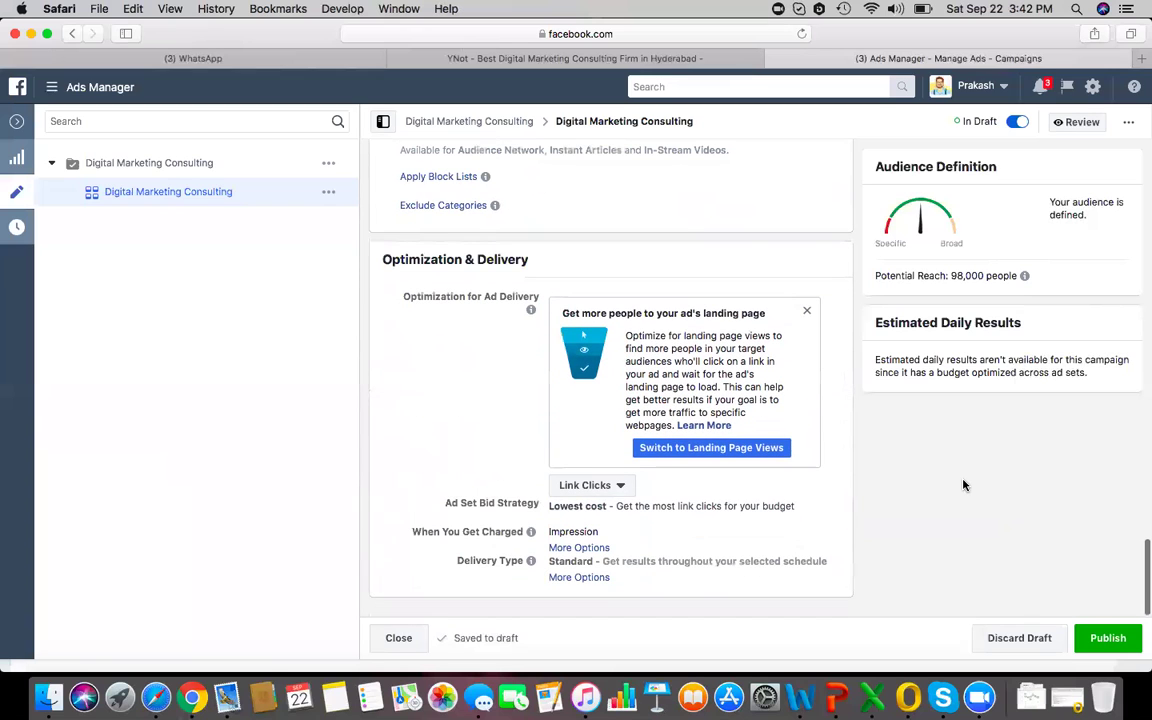
scroll(964, 485, up, 1)
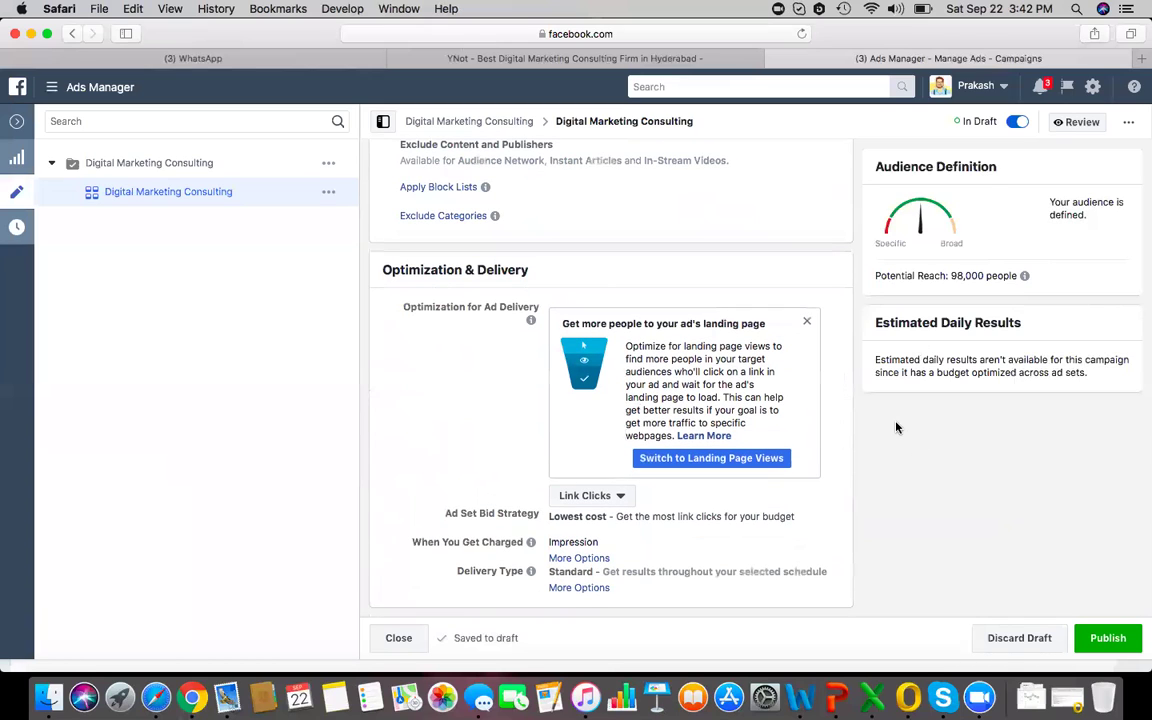
Change the ad set's delivery optimization from Link Clicks to Impressions
click(615, 501)
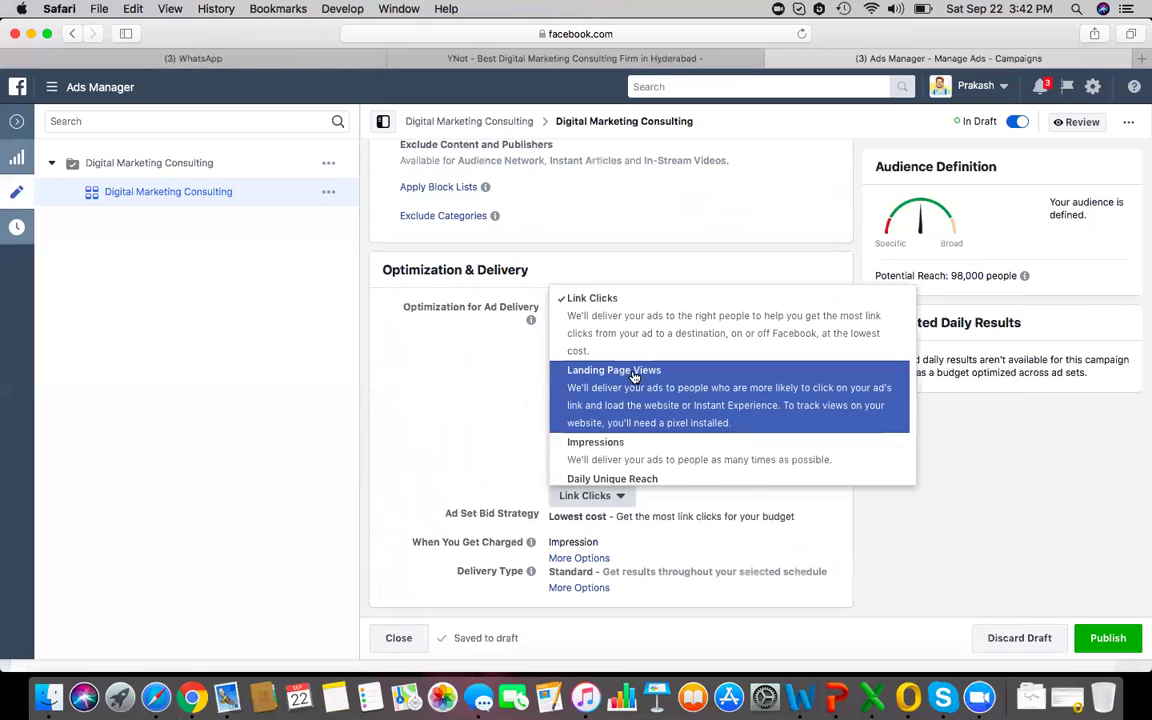
scroll(647, 398, down, 1)
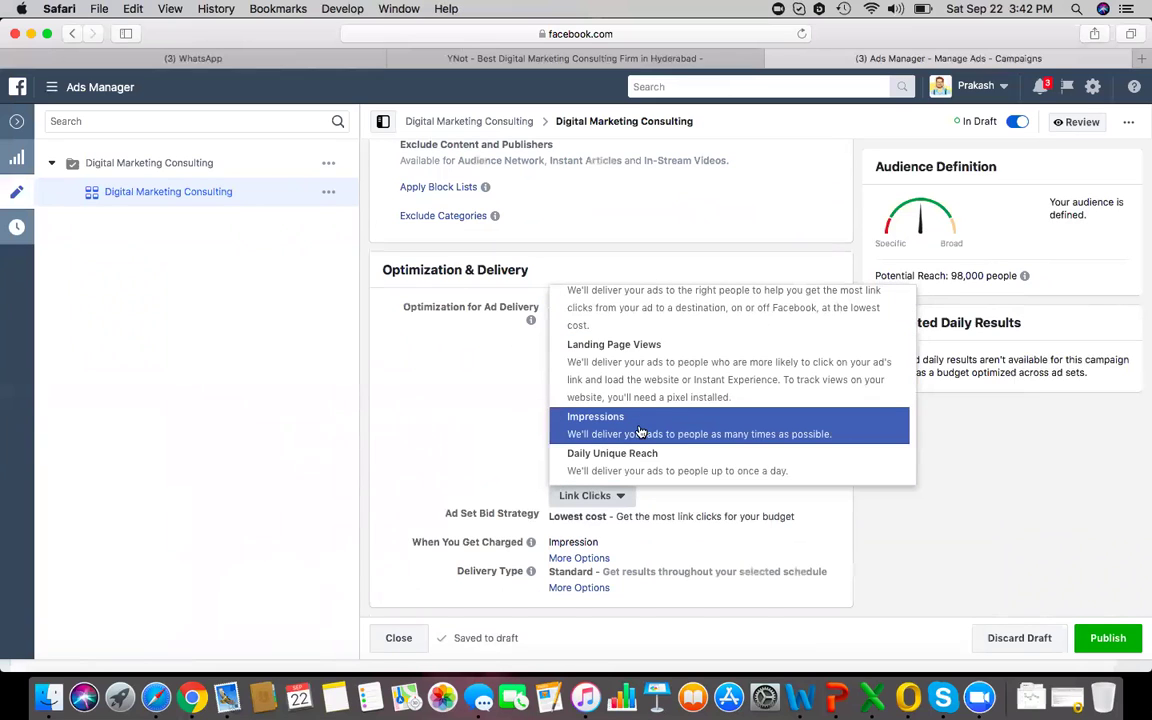
scroll(652, 358, up, 1)
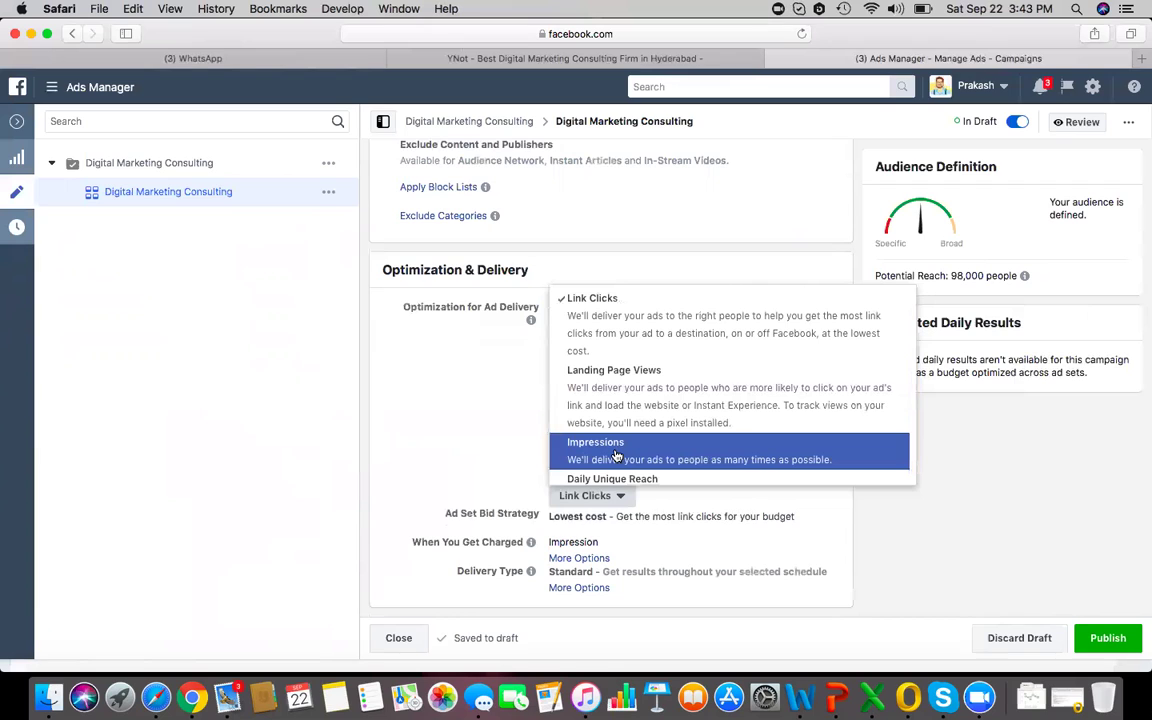
click(617, 456)
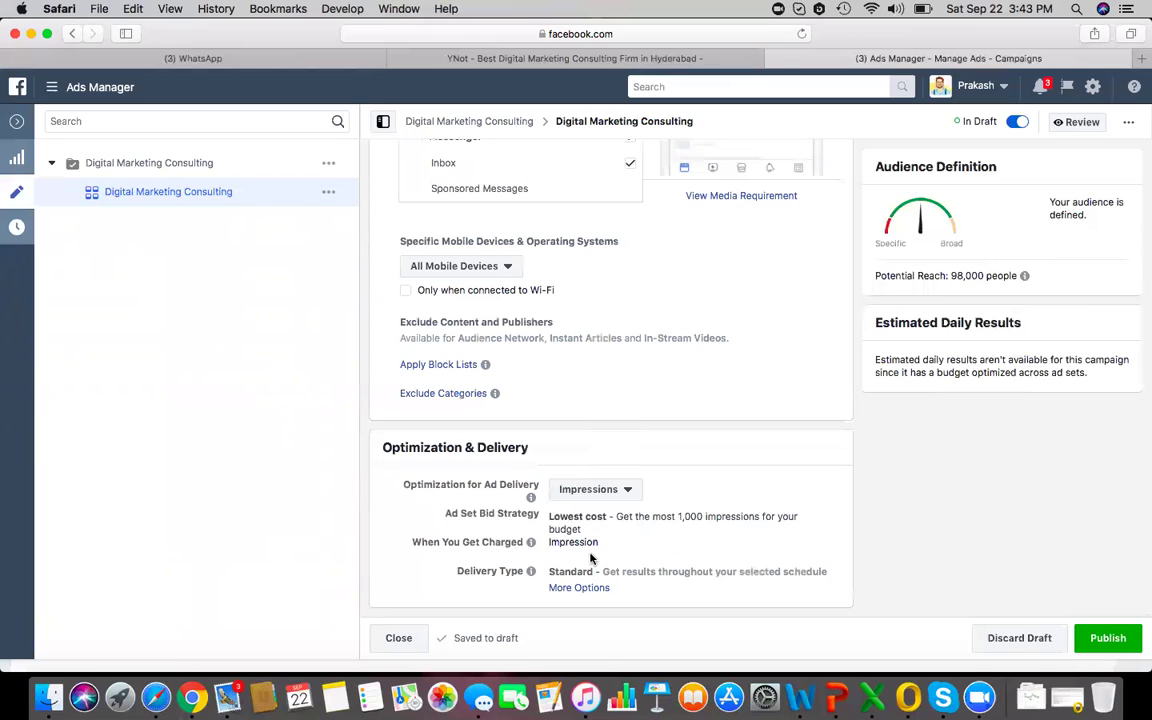
scroll(616, 581, up, 1)
scroll(616, 581, up, 3)
scroll(616, 581, up, 5)
scroll(616, 581, up, 5)
scroll(616, 581, up, 2)
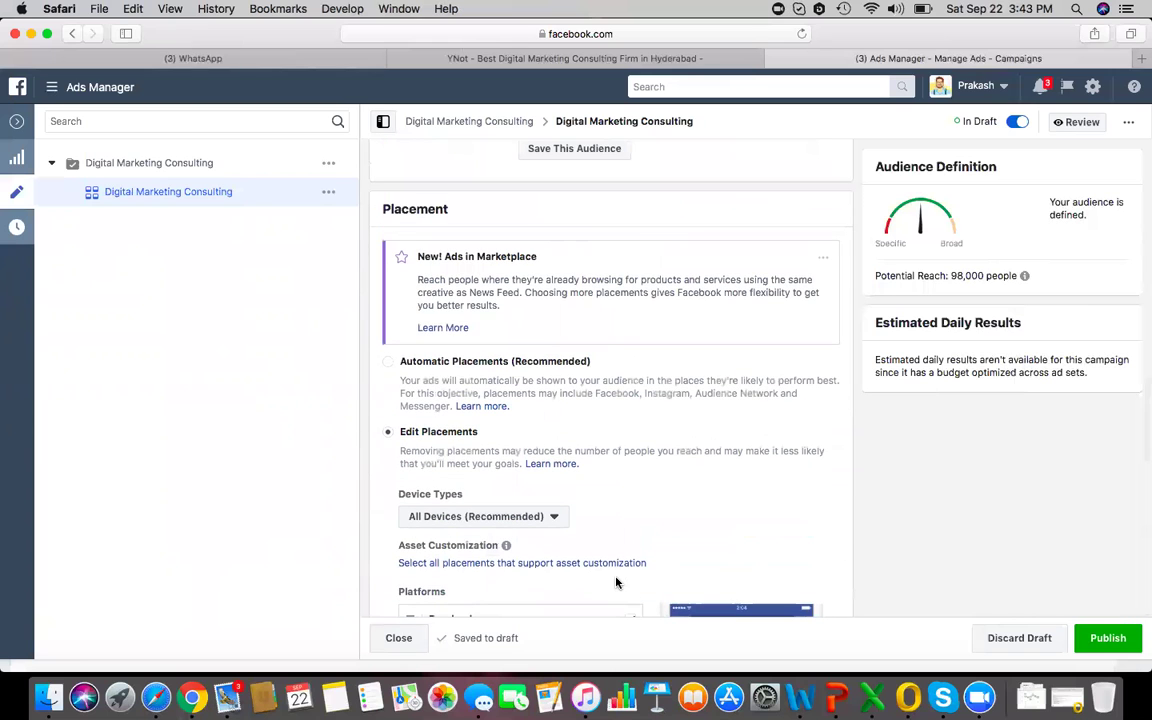
scroll(616, 581, up, 1)
scroll(616, 581, up, 3)
scroll(616, 581, up, 2)
scroll(616, 581, up, 3)
scroll(616, 582, up, 2)
scroll(616, 582, up, 2)
scroll(616, 582, up, 1)
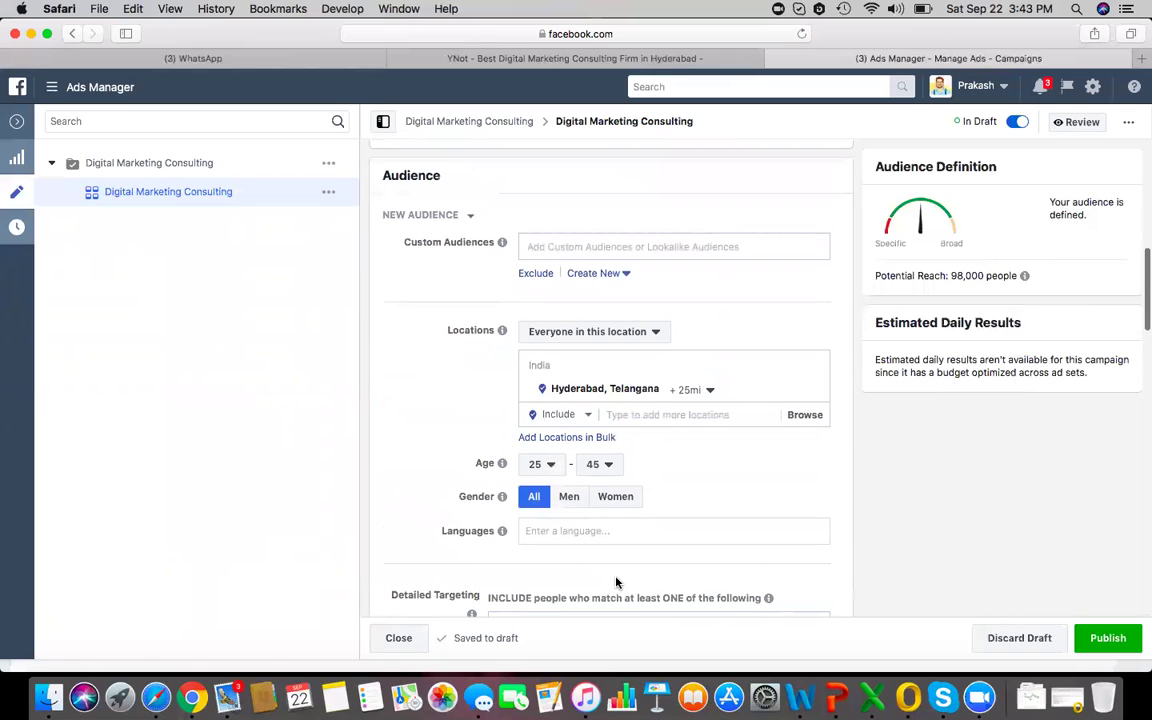
scroll(616, 582, up, 1)
scroll(616, 582, up, 2)
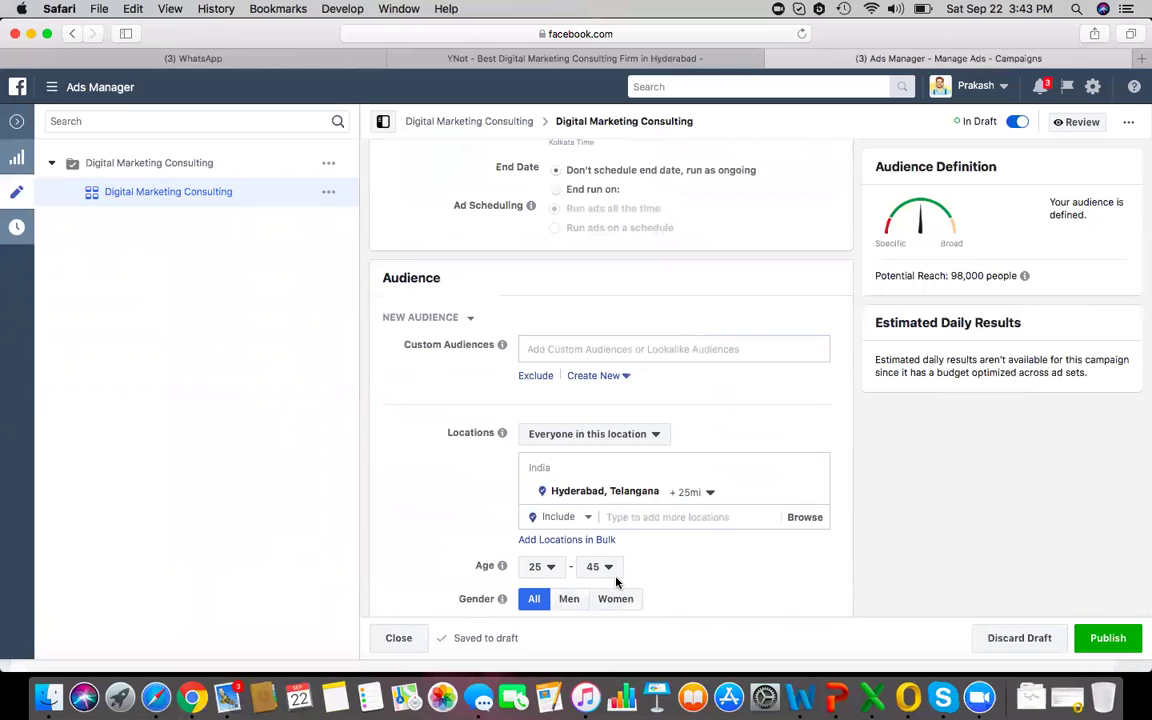
scroll(616, 582, up, 1)
scroll(616, 582, up, 3)
scroll(616, 582, up, 1)
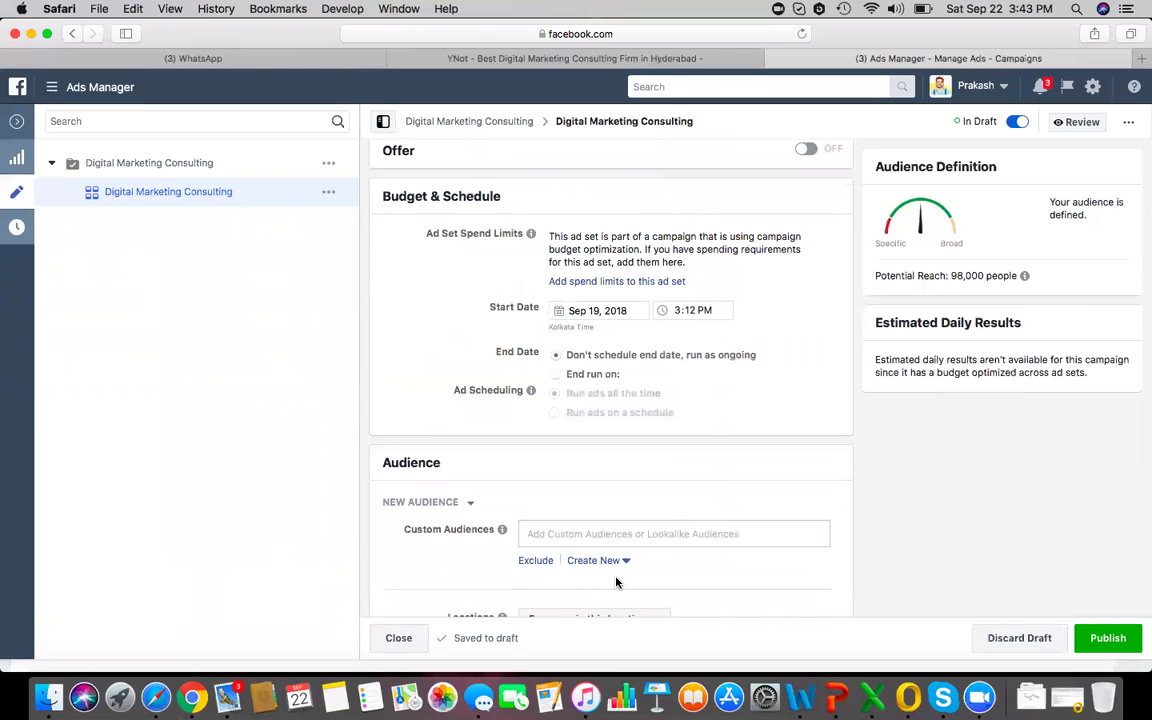
scroll(616, 582, down, 4)
scroll(616, 582, down, 8)
scroll(616, 582, down, 8)
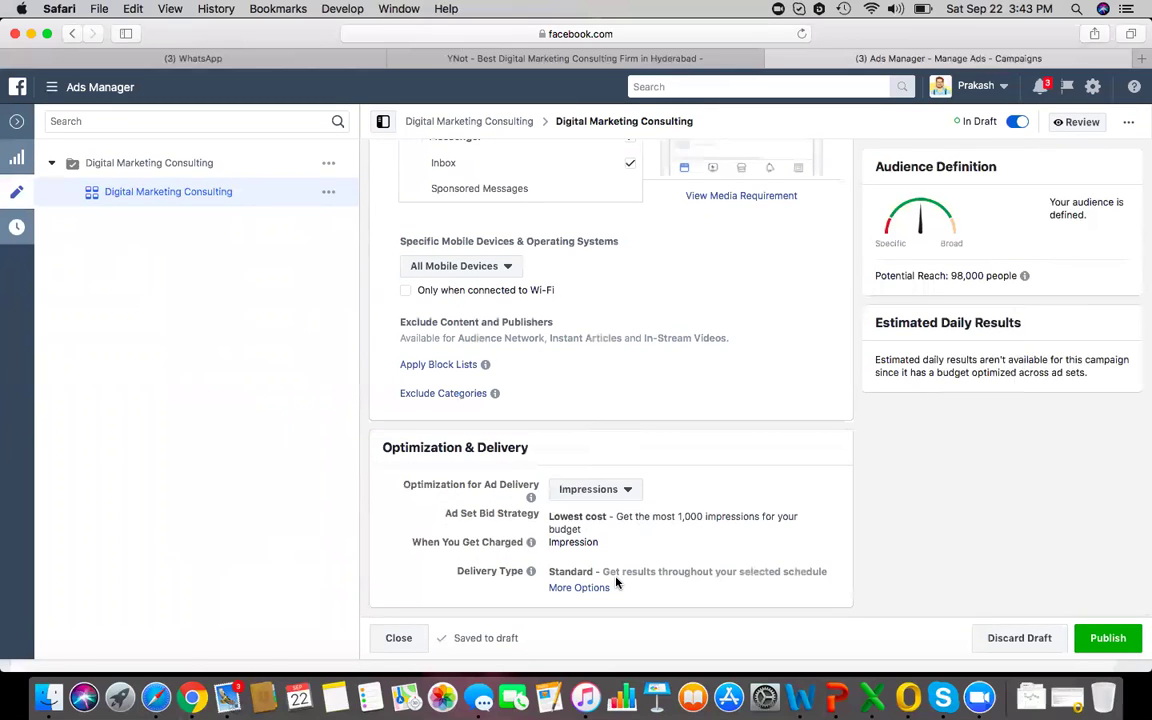